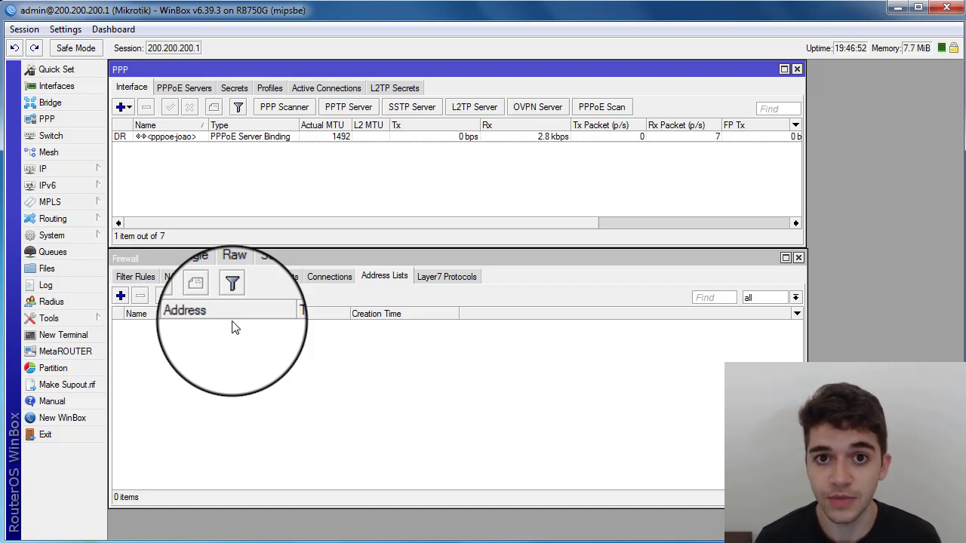
# Step: Review the PPPoE binding, the PPPoE server and the client secret's local and remote addresses, leaving the secret unchanged
pyautogui.click(184, 138)
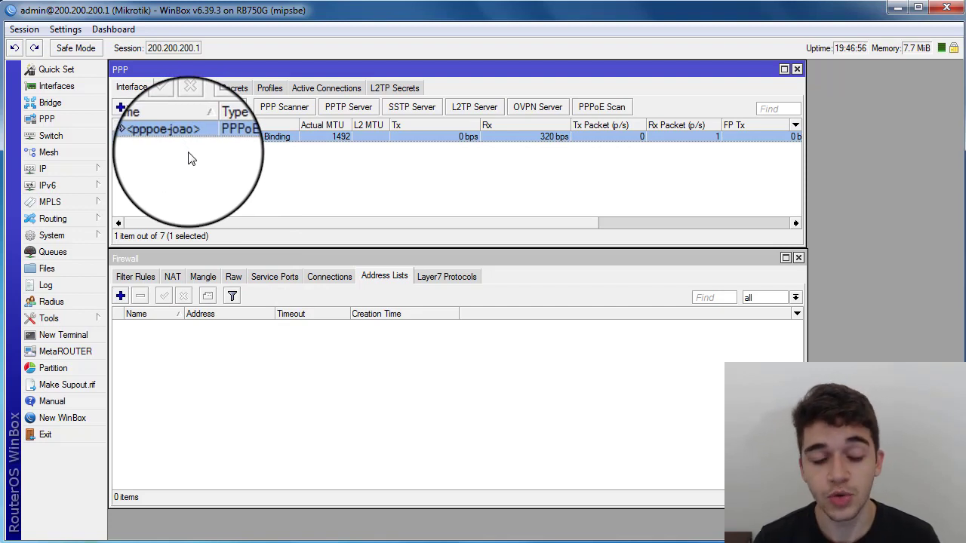
pyautogui.click(184, 88)
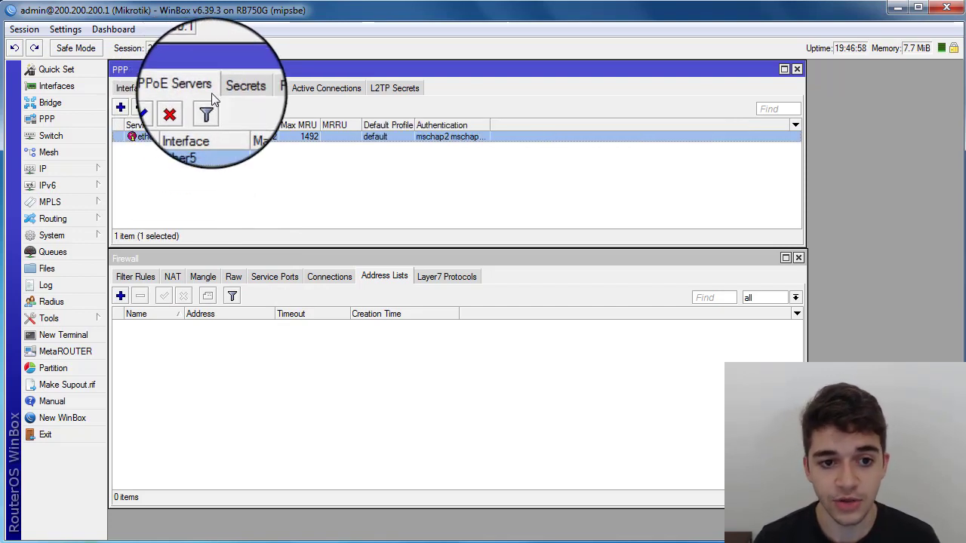
pyautogui.click(227, 89)
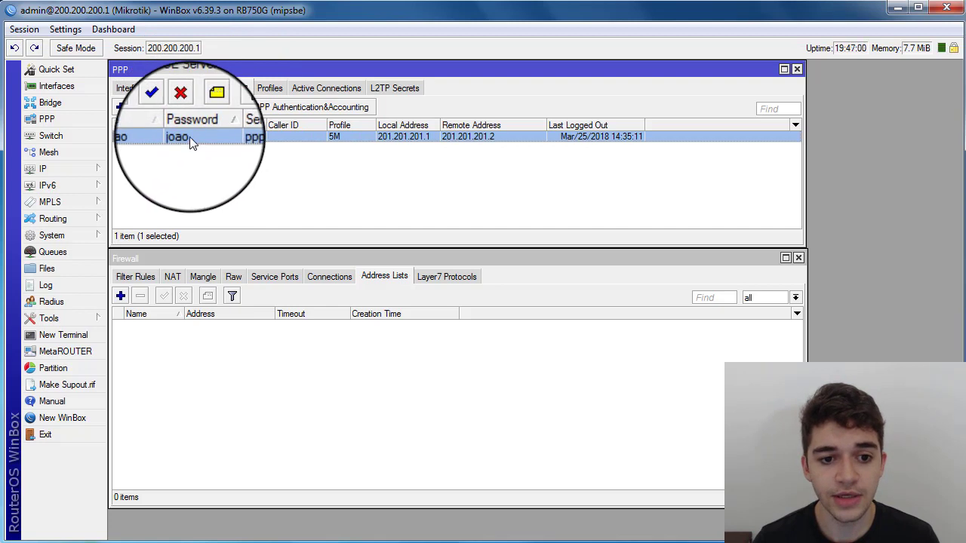
pyautogui.doubleClick(189, 136)
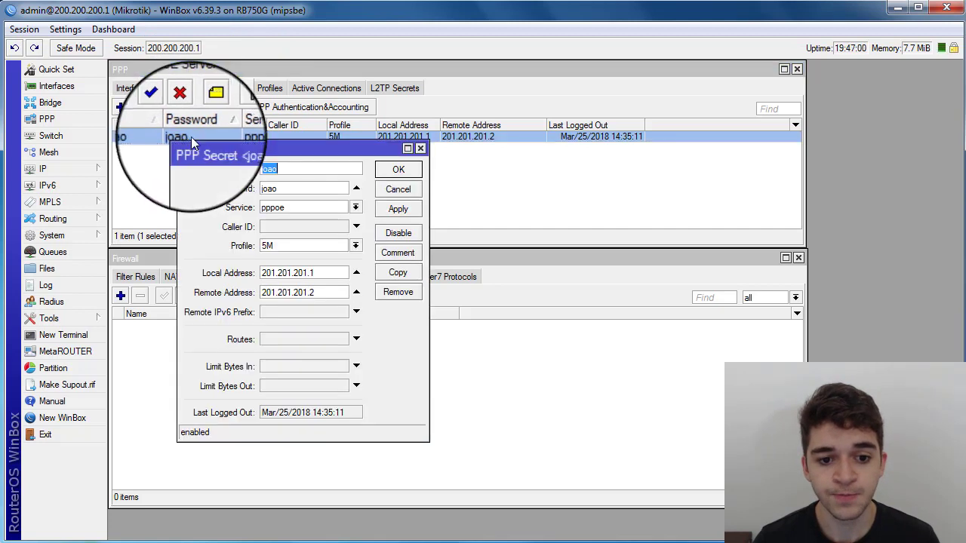
pyautogui.doubleClick(315, 274)
pyautogui.press('Tab')
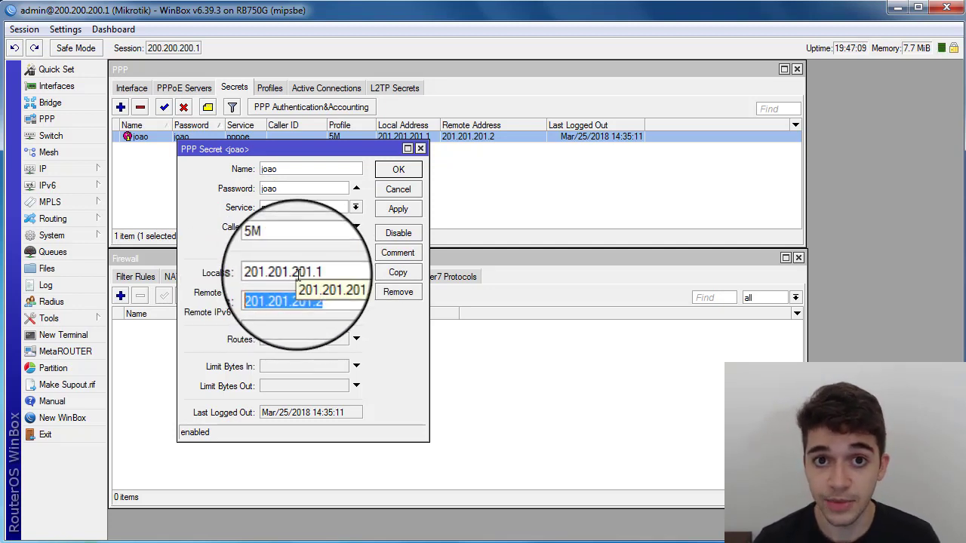
pyautogui.click(321, 276)
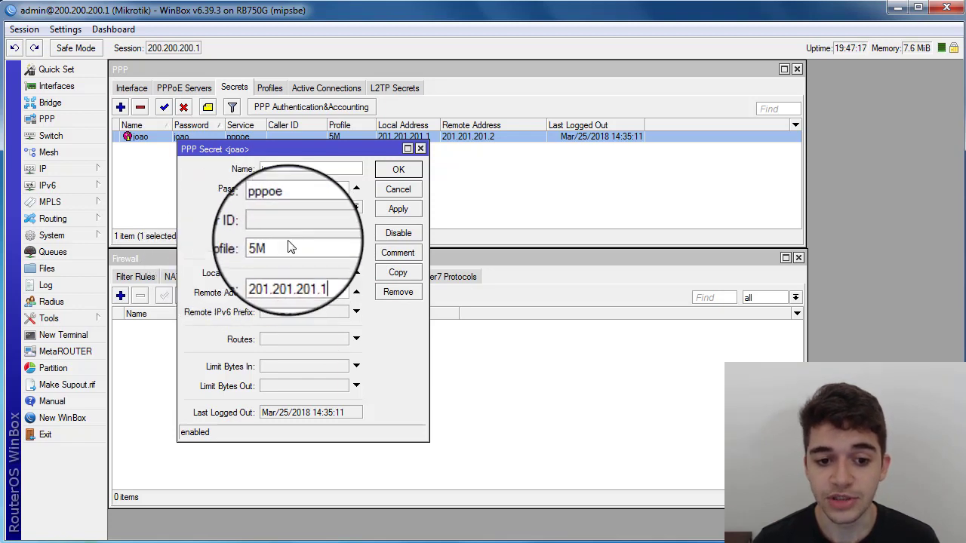
pyautogui.click(391, 188)
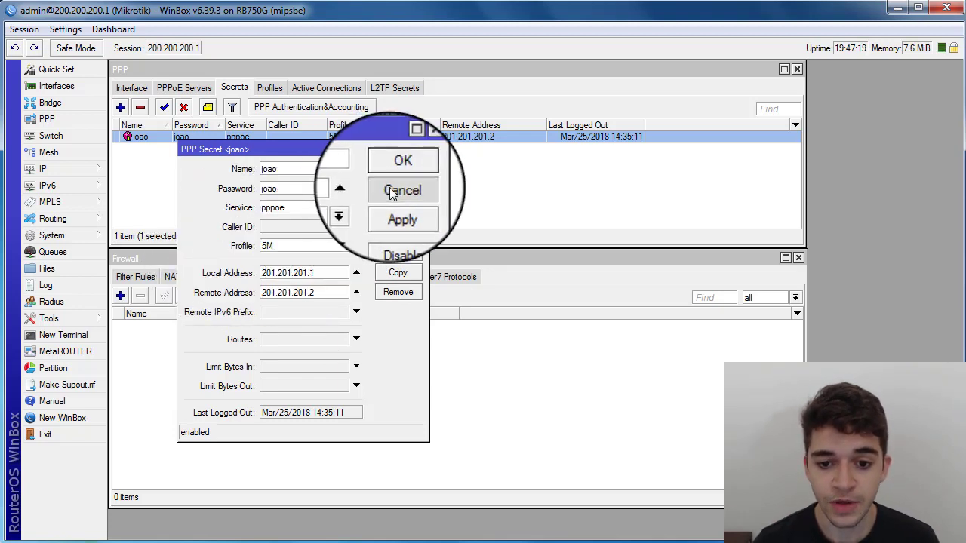
# Step: Look through the PPP profiles, comparing 5M with the built-in default and default-encryption profiles
pyautogui.click(266, 90)
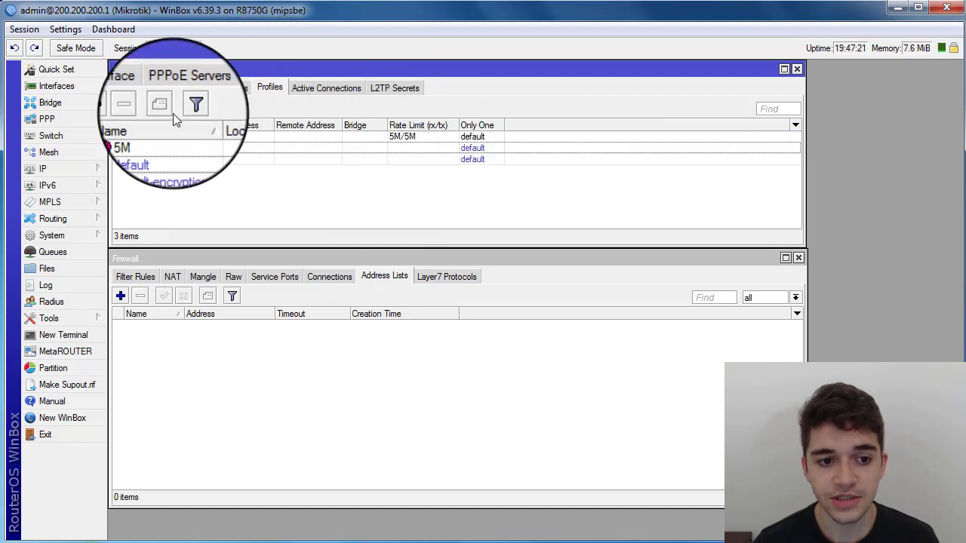
pyautogui.click(161, 137)
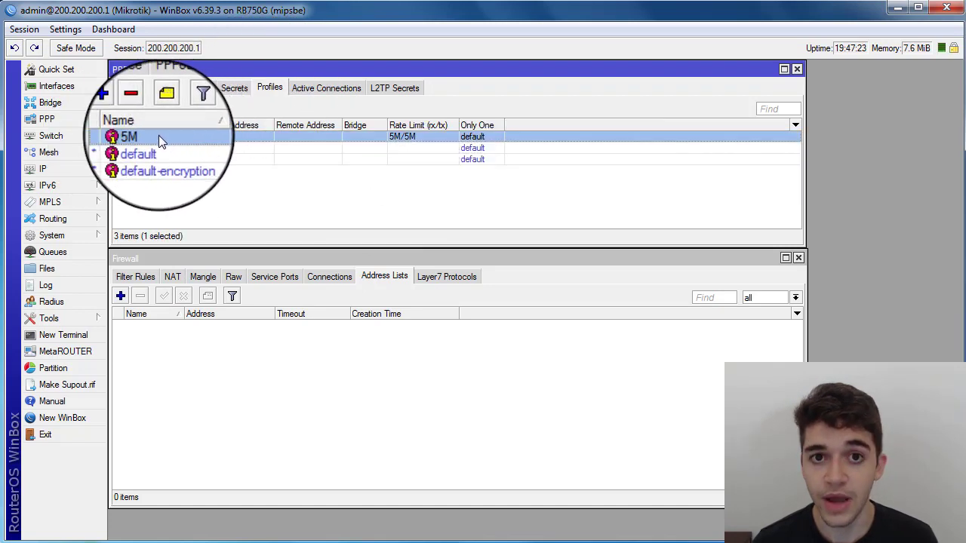
pyautogui.click(151, 148)
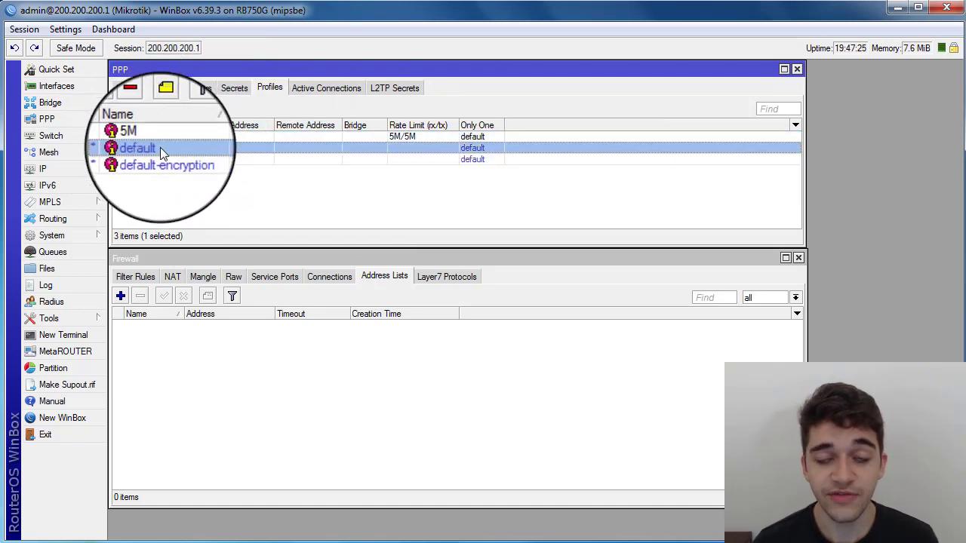
pyautogui.click(160, 159)
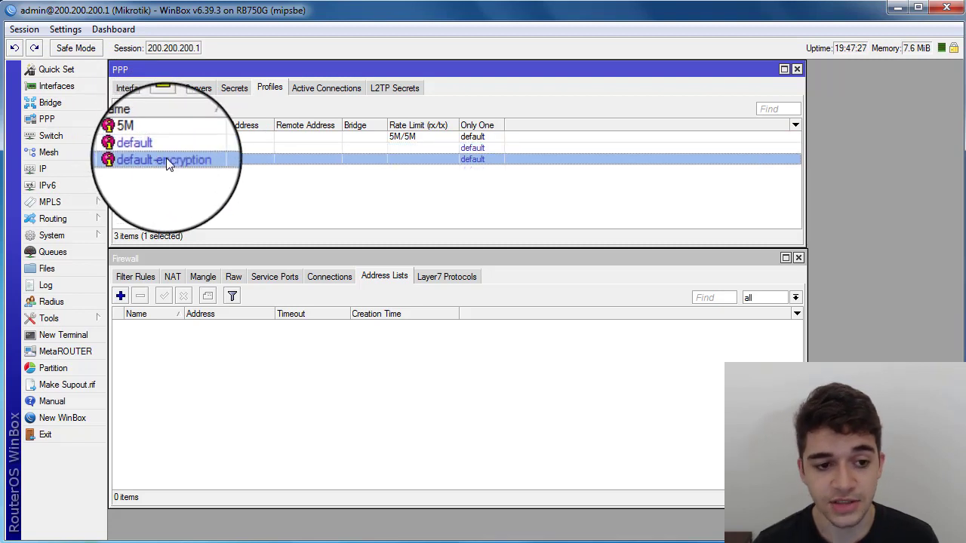
pyautogui.click(140, 148)
pyautogui.click(138, 158)
# Step: Try to remove the built-in default PPP profile
pyautogui.click(121, 147)
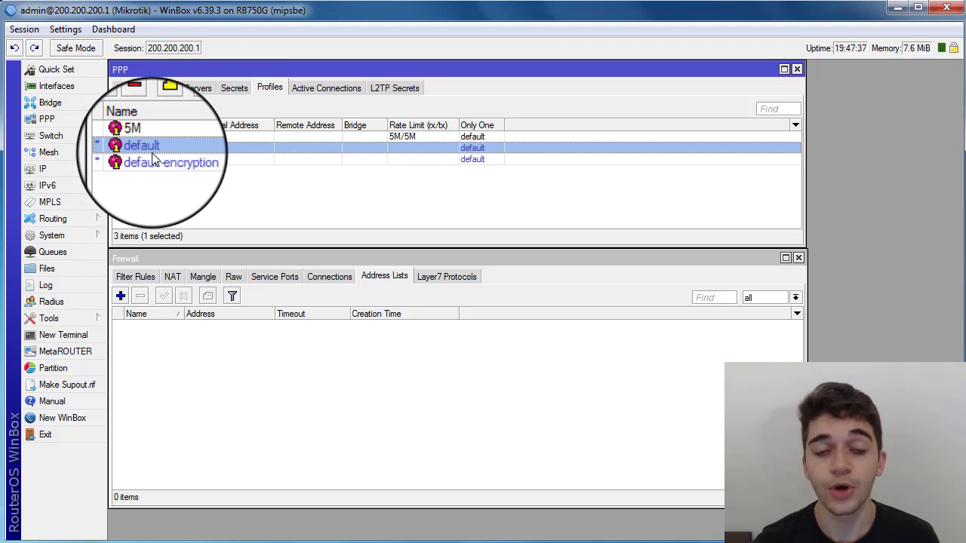
pyautogui.click(140, 109)
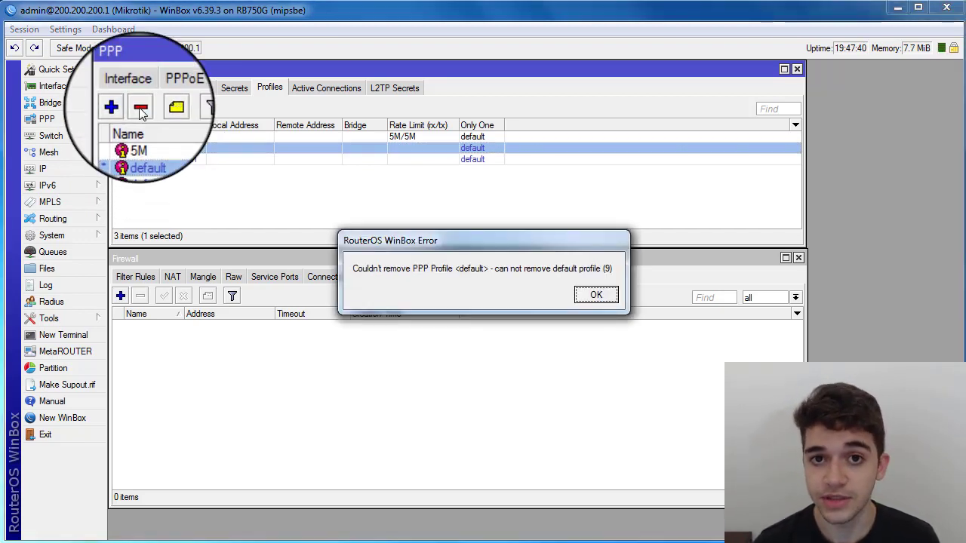
pyautogui.click(596, 295)
pyautogui.click(211, 176)
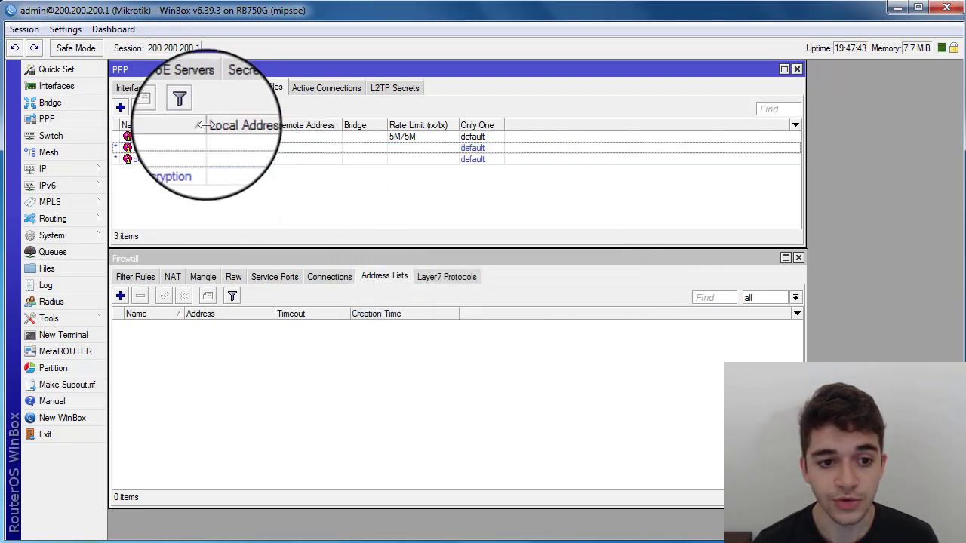
# Step: Examine the 5M profile's rate limit and general settings, and close it without changes
pyautogui.click(151, 141)
pyautogui.click(165, 148)
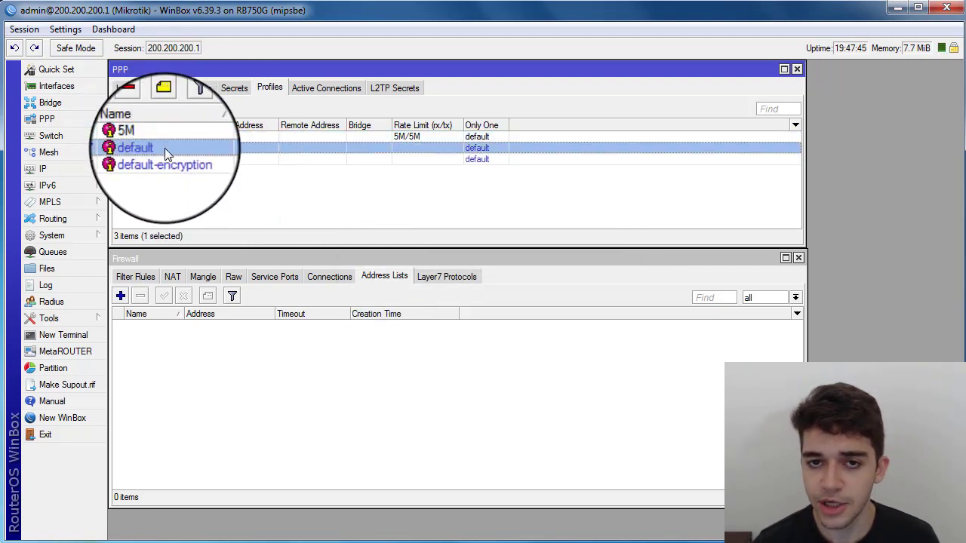
pyautogui.click(158, 139)
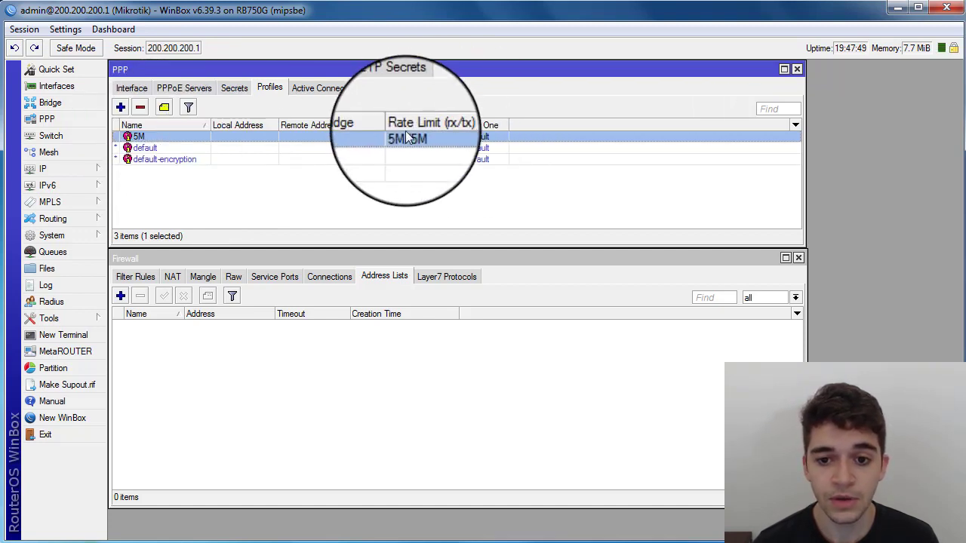
pyautogui.doubleClick(221, 140)
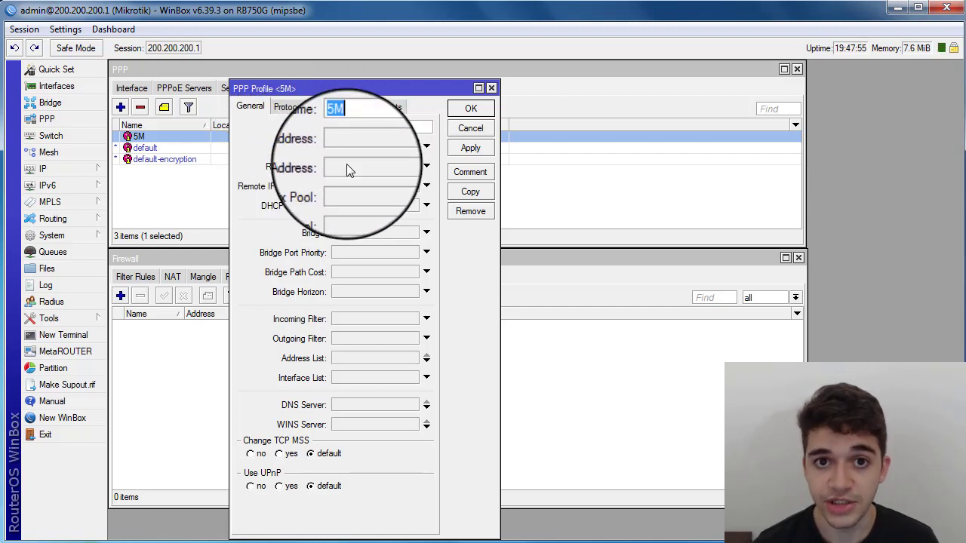
pyautogui.click(470, 131)
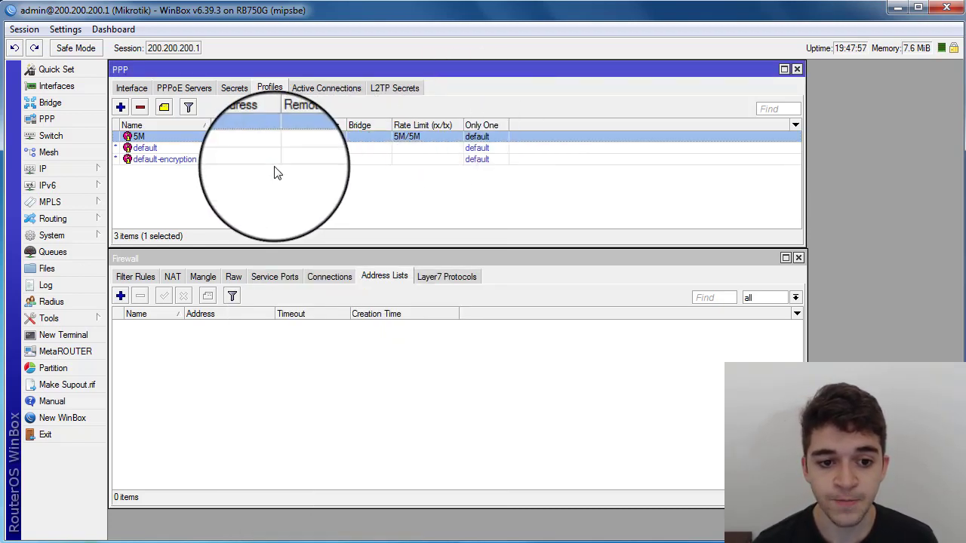
# Step: Disable the client's PPP secret and check whether its session remains among the active connections
pyautogui.click(306, 90)
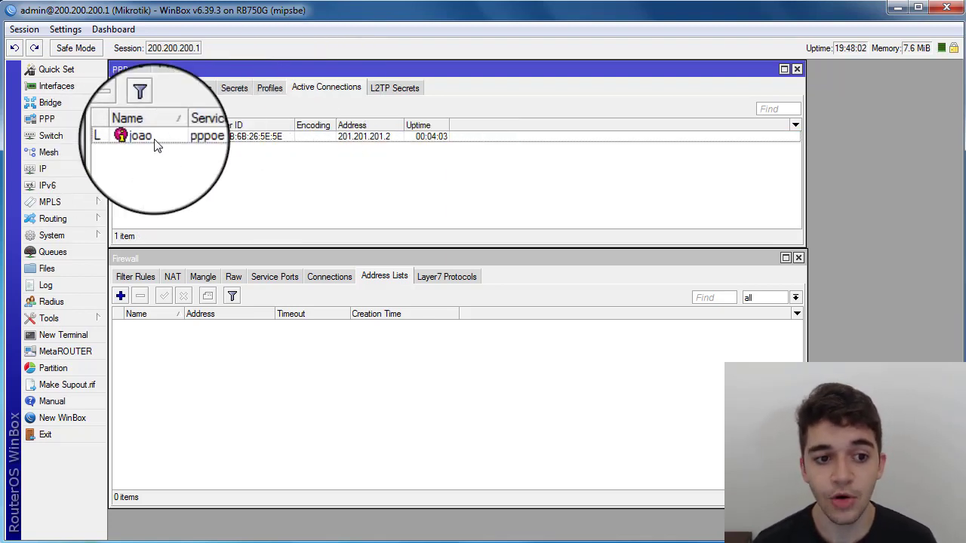
pyautogui.click(236, 90)
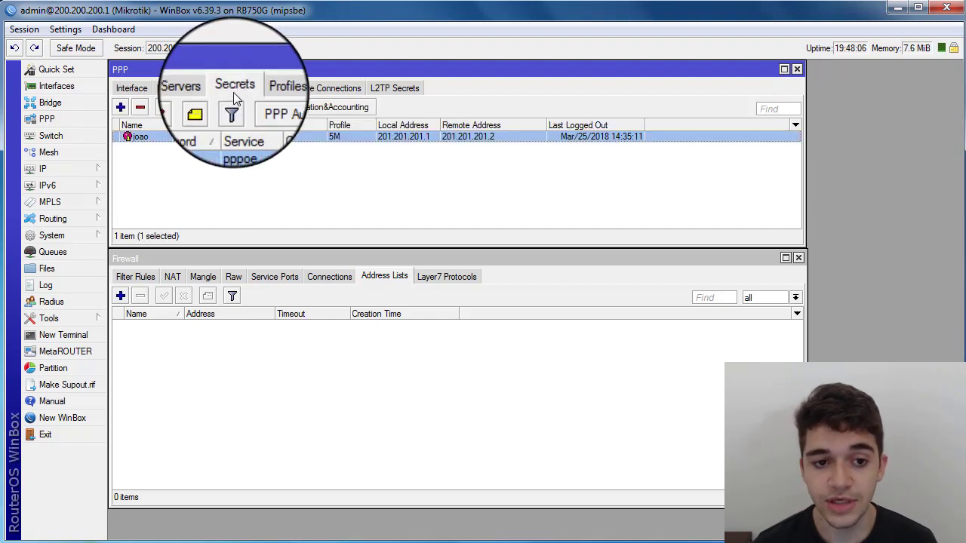
pyautogui.click(153, 137)
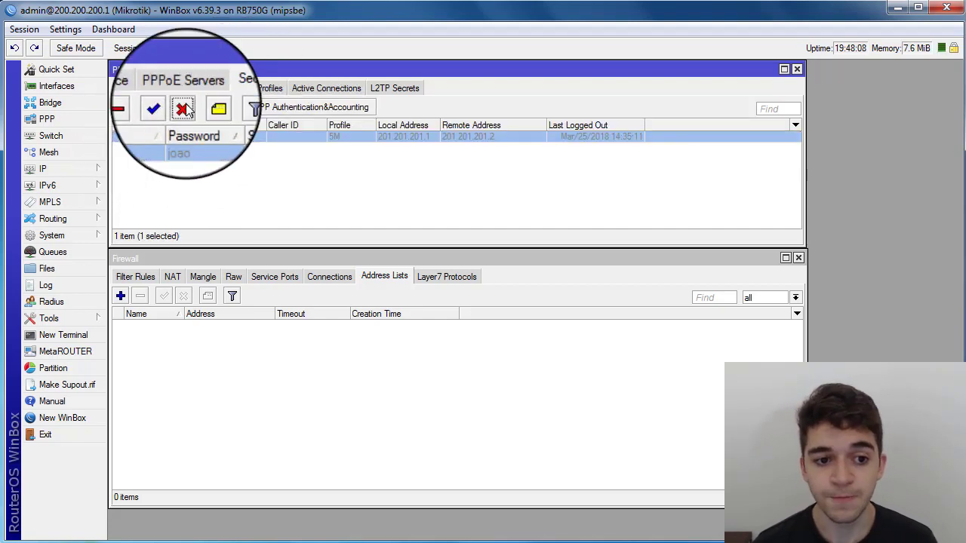
pyautogui.click(320, 88)
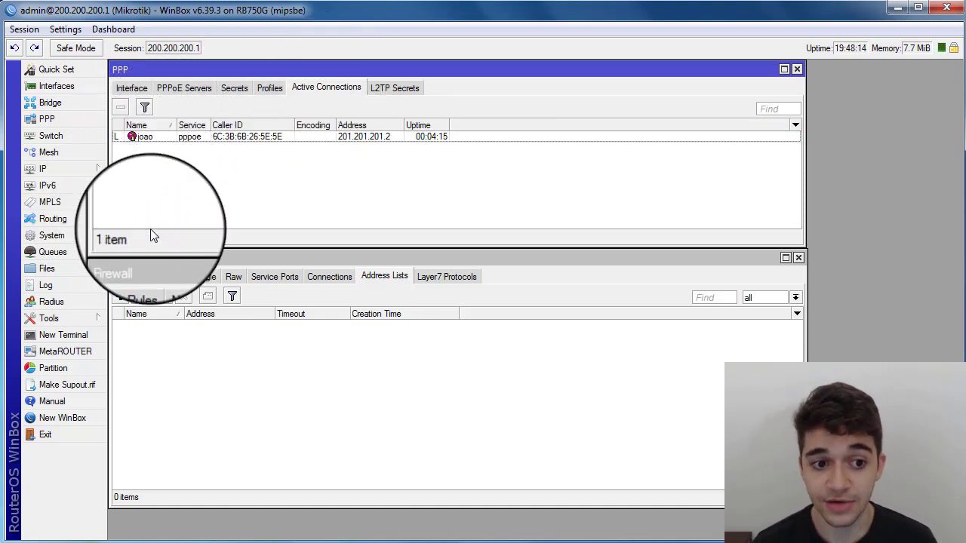
# Step: Examine the router log for the client's PPPoE connection and authentication entries
pyautogui.click(78, 285)
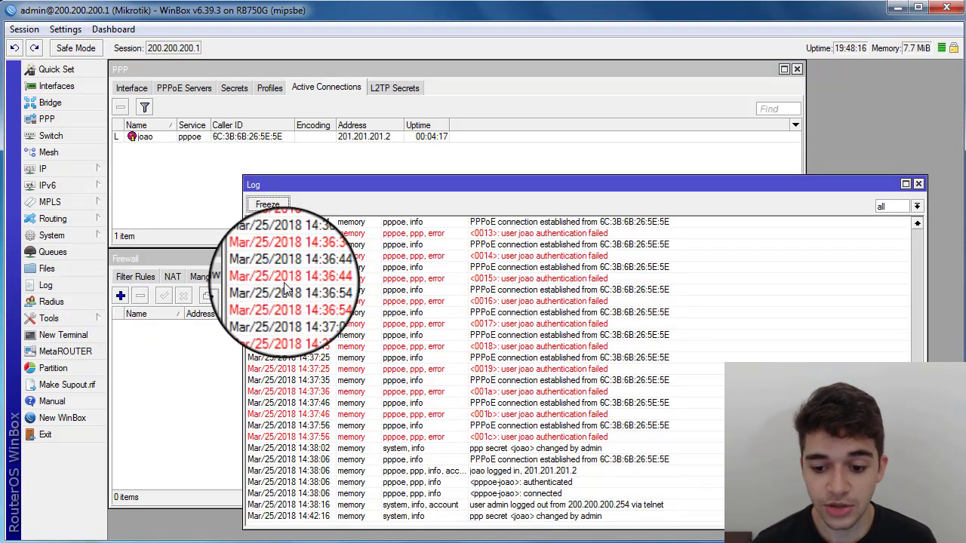
pyautogui.scroll(2, 406, 295)
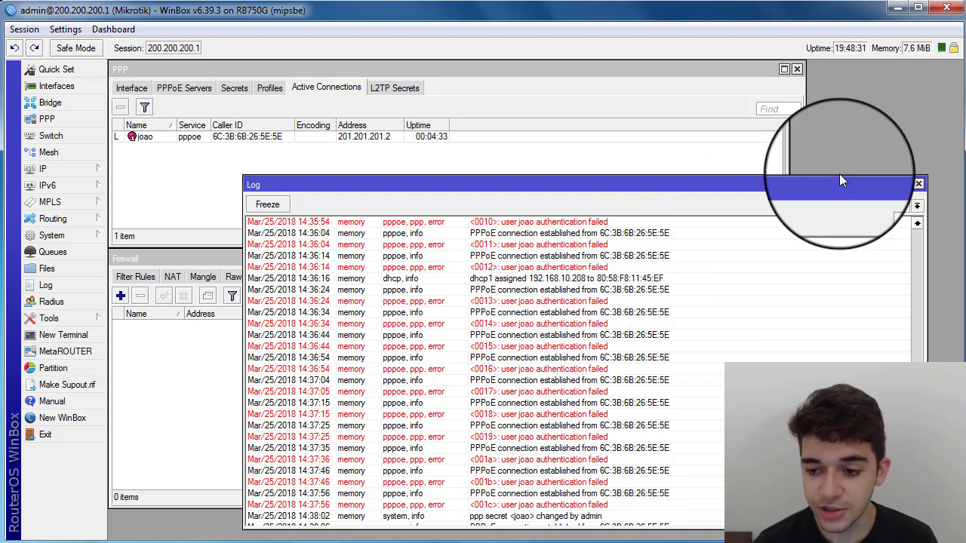
pyautogui.click(918, 184)
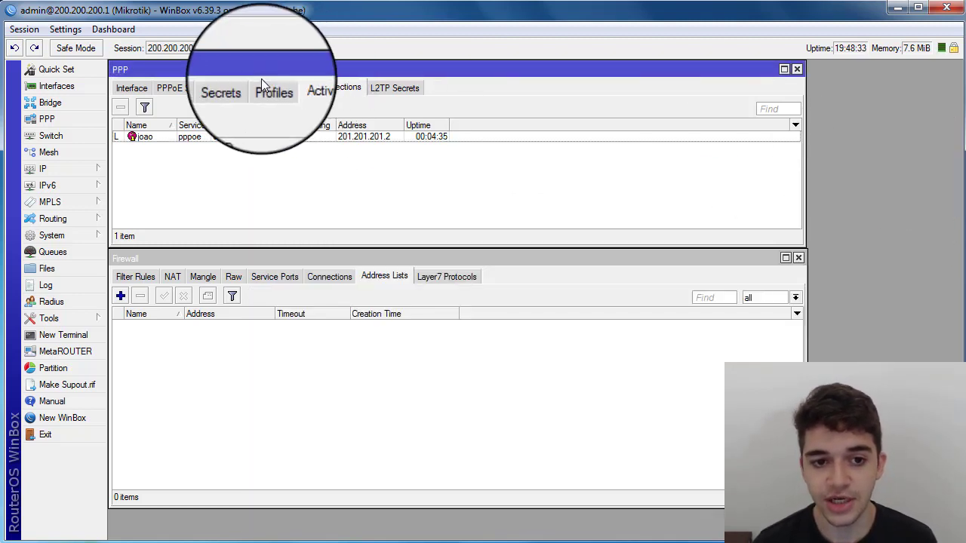
# Step: Re-enable the client's PPP secret and recheck the active connections
pyautogui.click(234, 88)
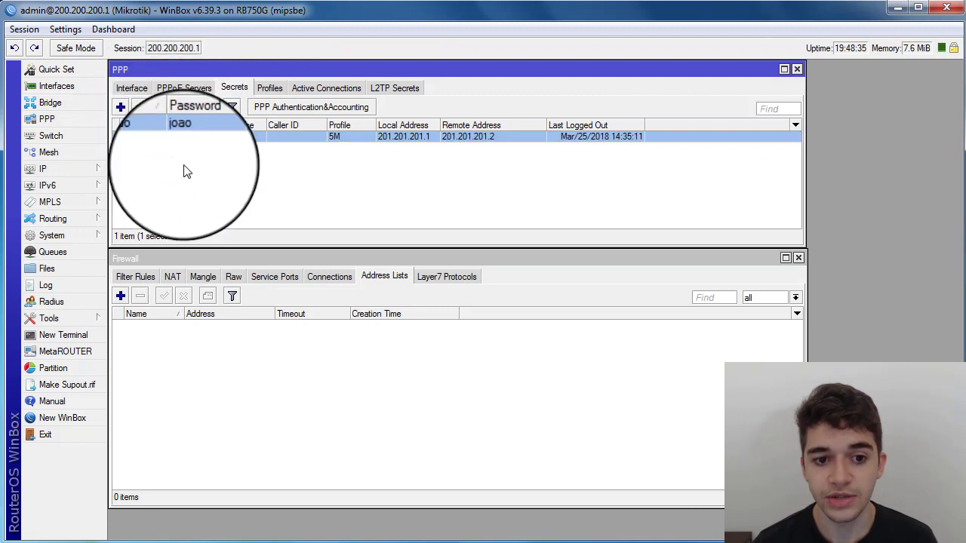
pyautogui.click(266, 87)
pyautogui.click(314, 89)
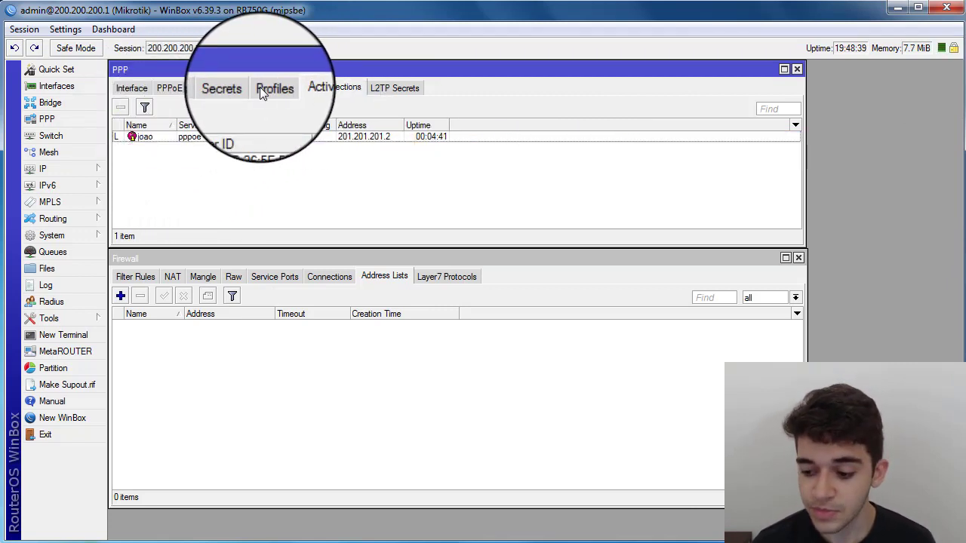
# Step: Create a PPP profile named Bloqueado that uses the address list Bloqueado
pyautogui.click(260, 88)
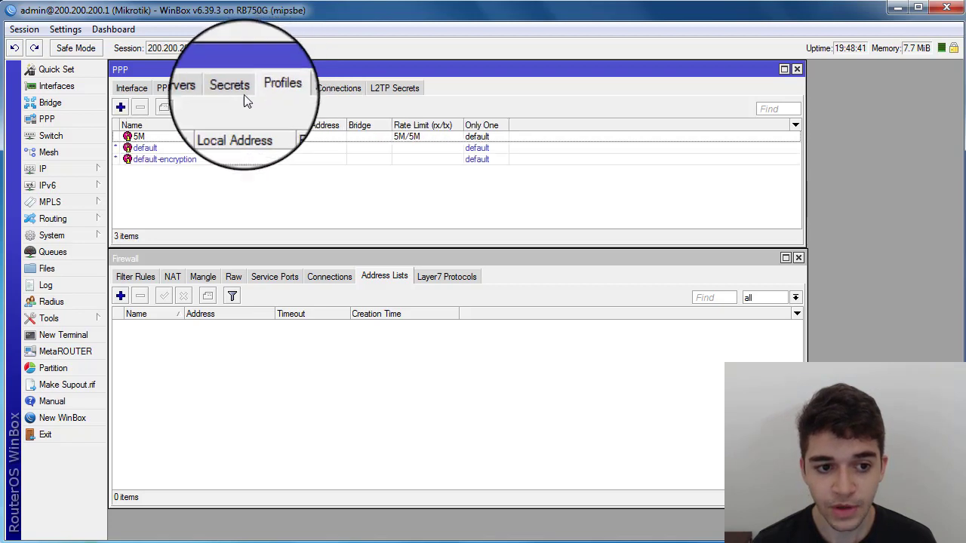
pyautogui.click(123, 108)
pyautogui.write('Bloque')
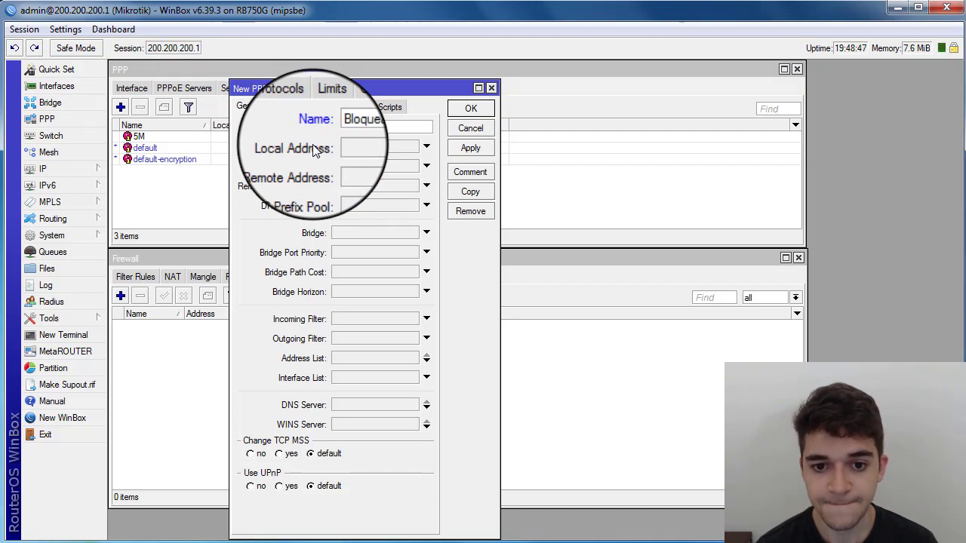
pyautogui.write('ado')
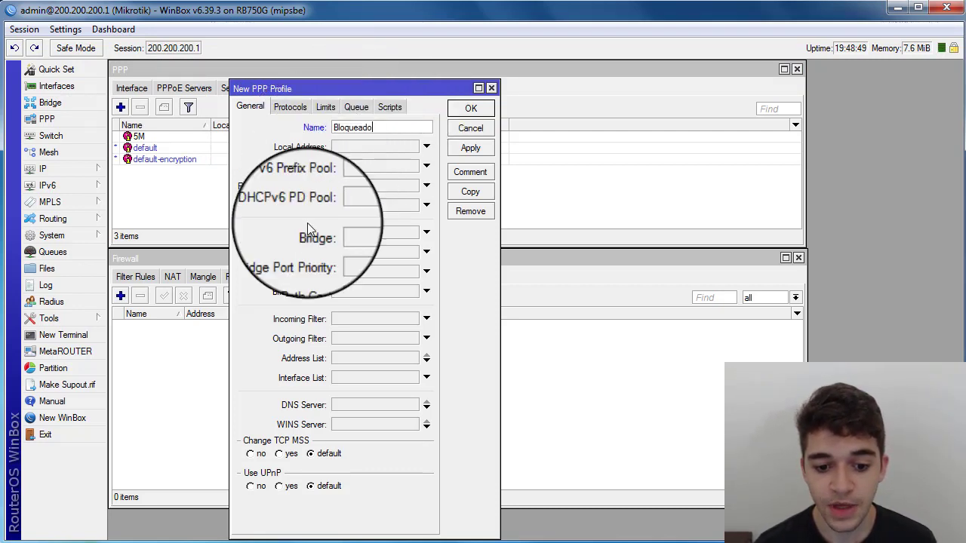
pyautogui.click(355, 357)
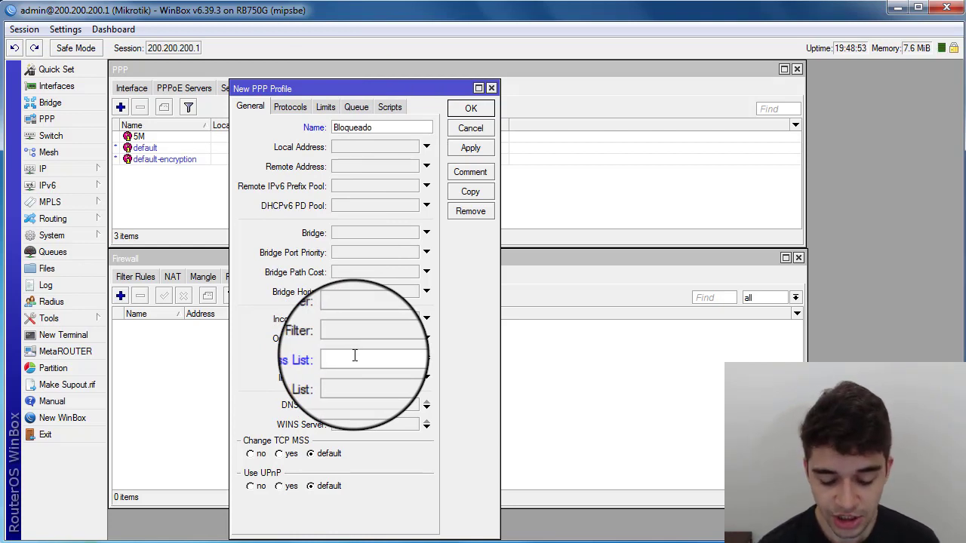
pyautogui.write('Bloqueado')
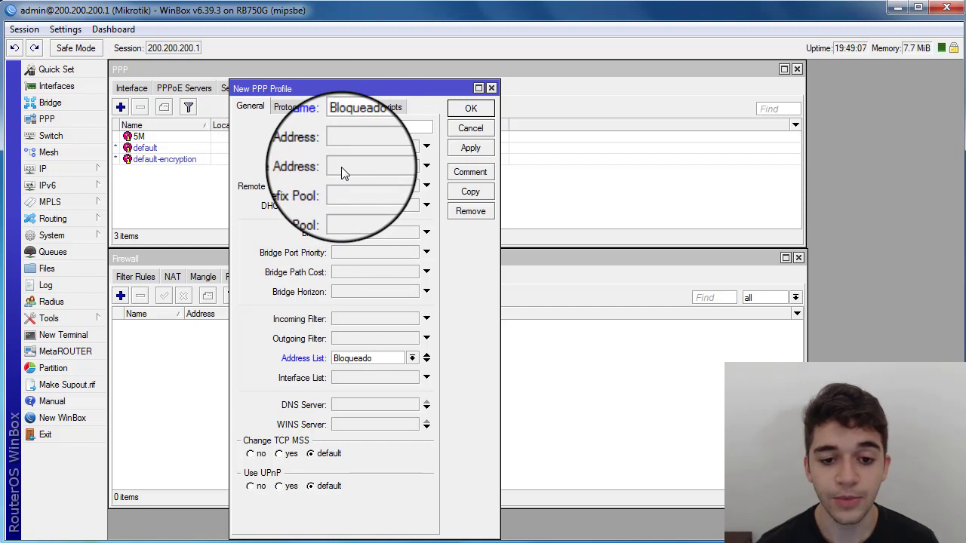
pyautogui.click(470, 108)
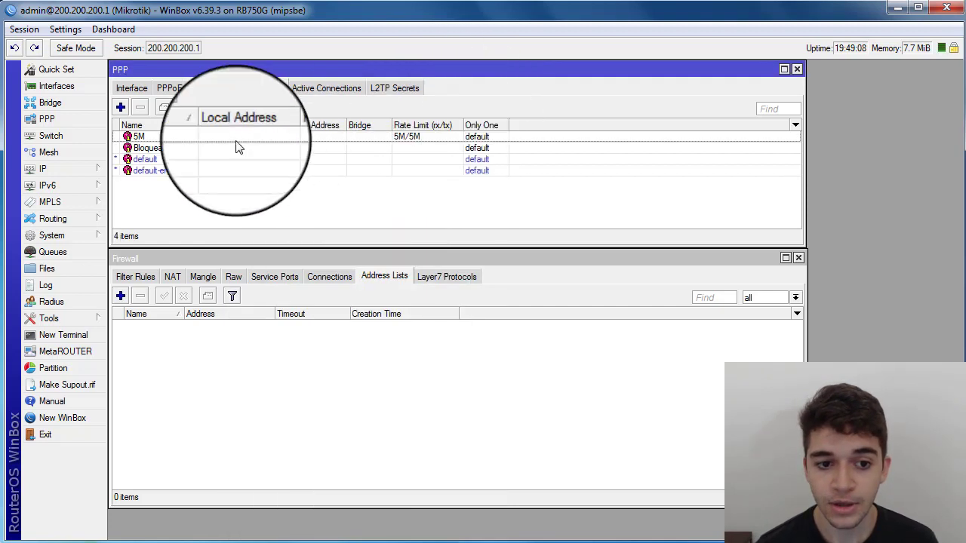
pyautogui.click(159, 148)
# Step: Assign the Bloqueado profile to the client's PPP secret and save the change
pyautogui.click(240, 89)
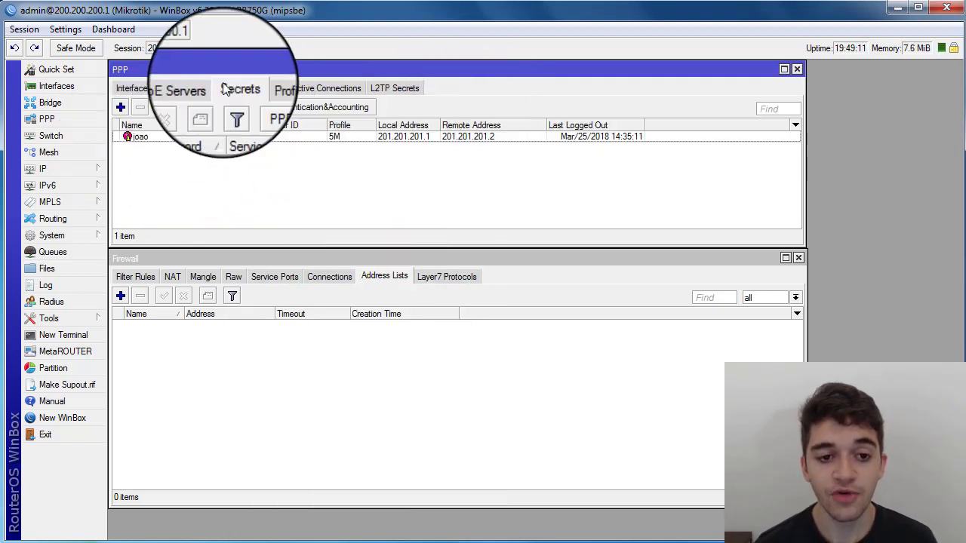
pyautogui.click(208, 139)
pyautogui.doubleClick(208, 139)
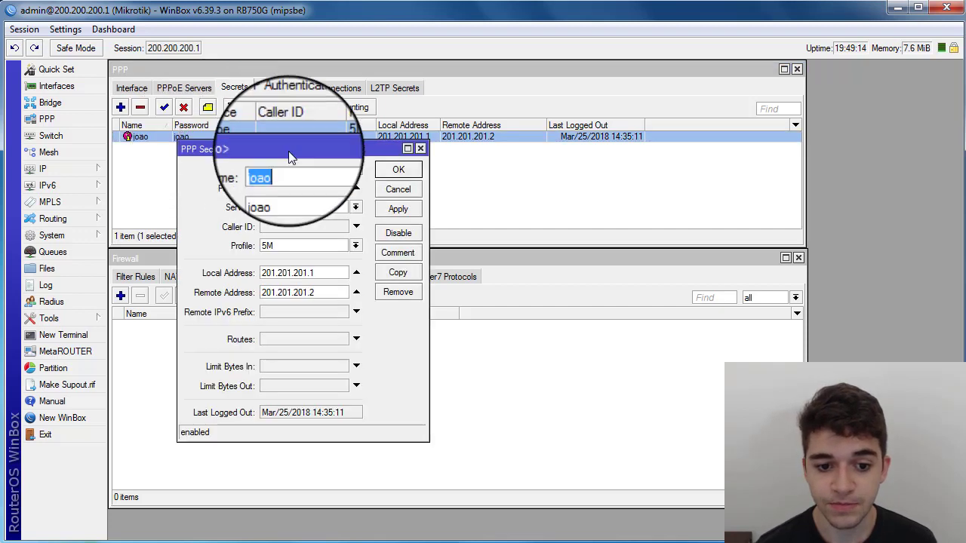
pyautogui.click(283, 246)
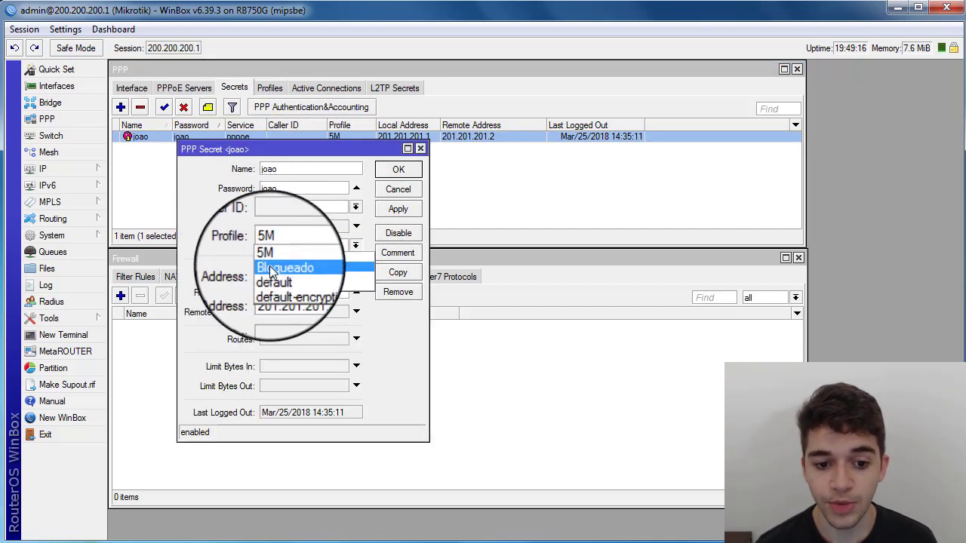
pyautogui.click(278, 268)
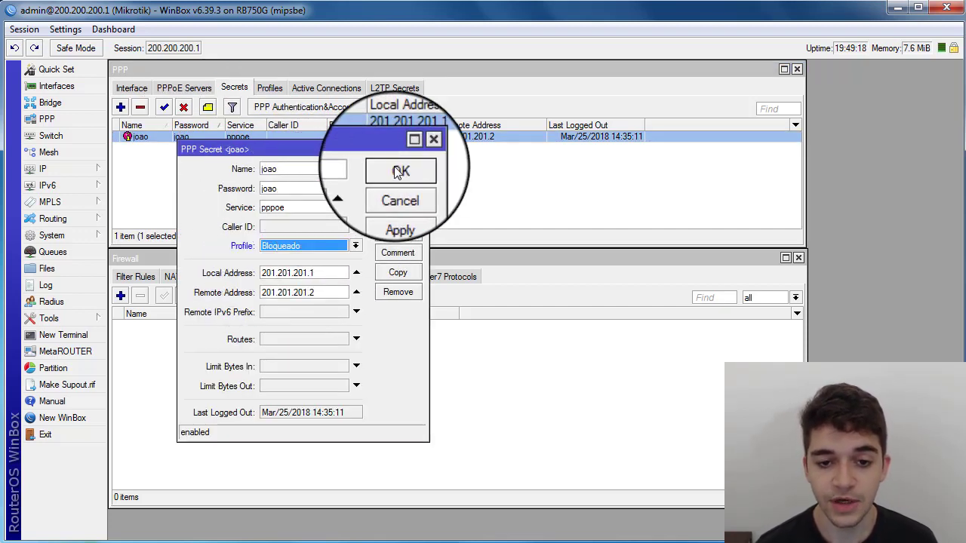
pyautogui.click(392, 175)
# Step: Remove the client's active PPPoE connection so that it reconnects with the new profile
pyautogui.click(320, 88)
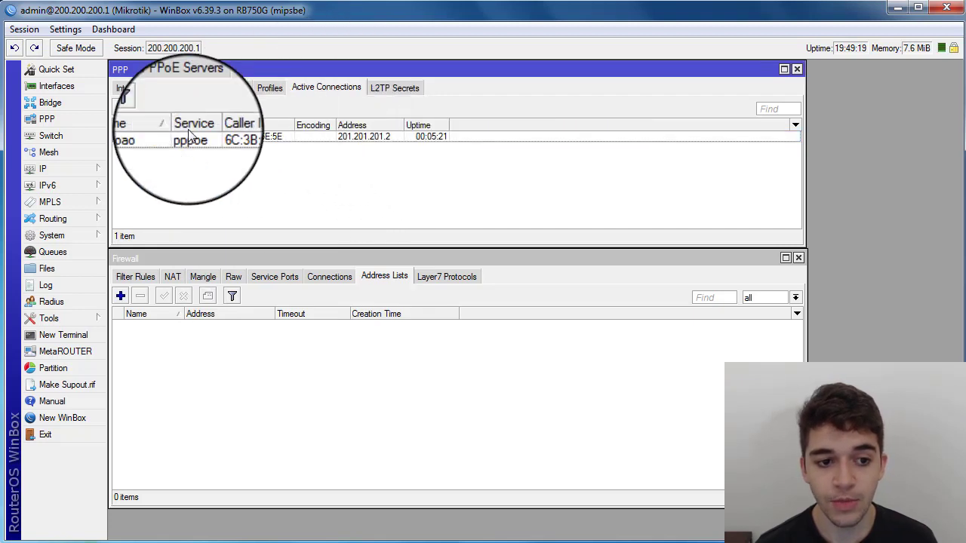
pyautogui.click(147, 137)
pyautogui.click(121, 107)
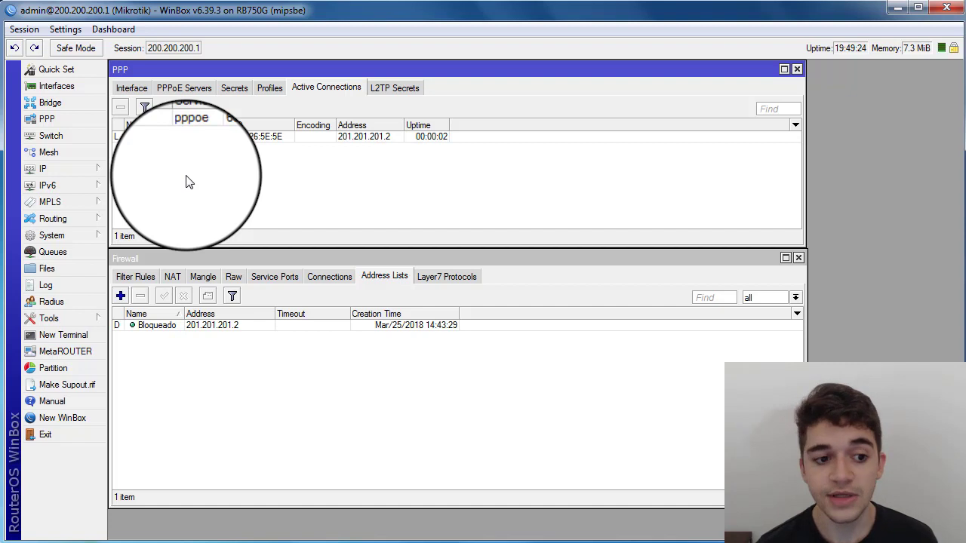
# Step: Check the firewall address lists for the client's Bloqueado entry and compare its address with the active connection
pyautogui.click(85, 170)
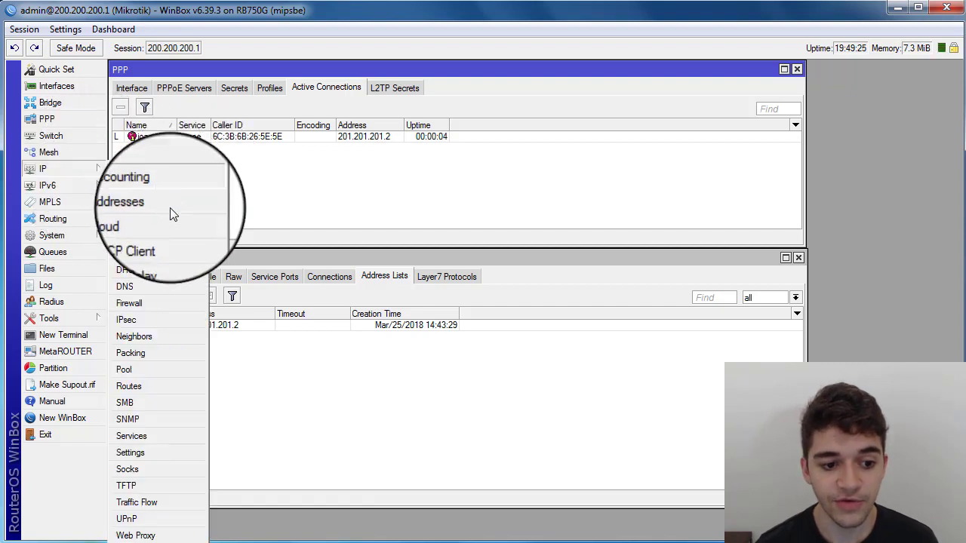
pyautogui.click(140, 302)
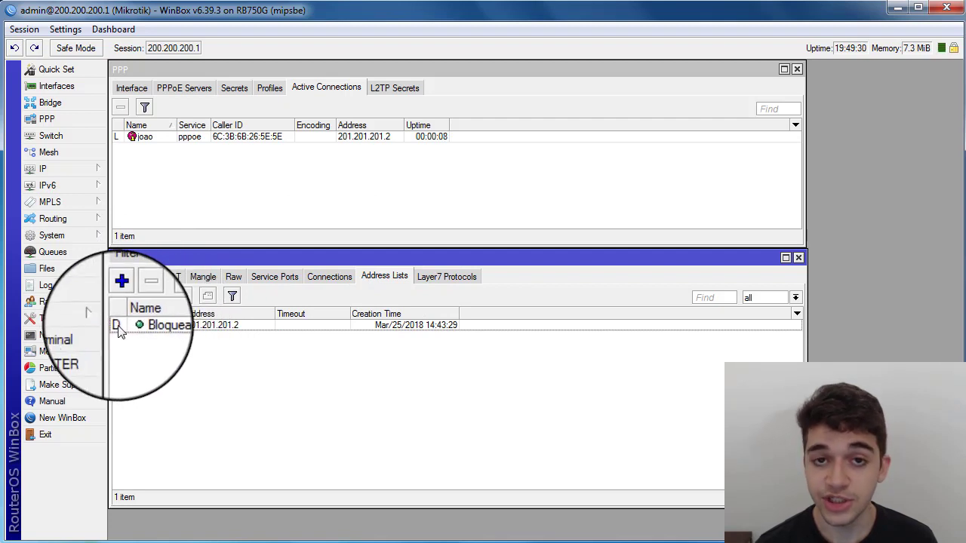
pyautogui.click(174, 325)
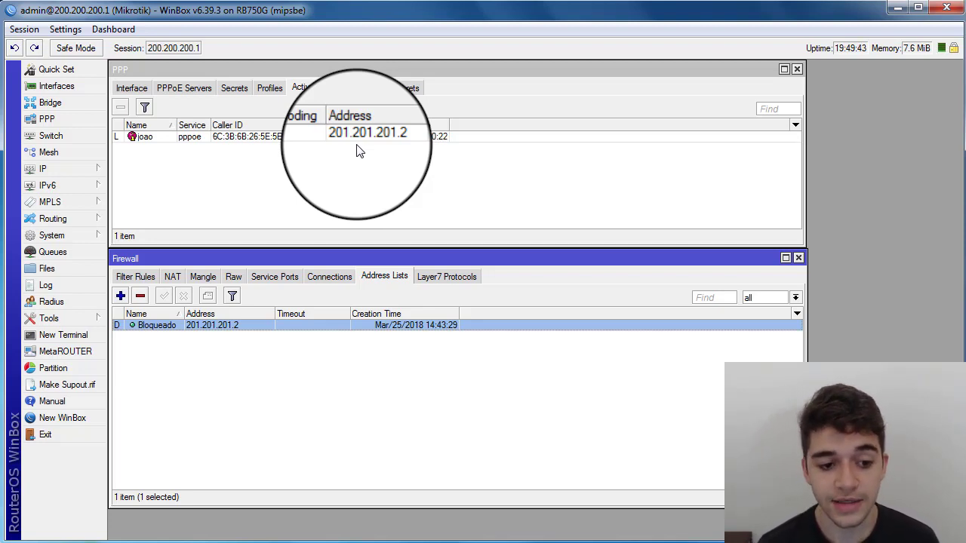
# Step: Start a new firewall filter rule on the forward chain
pyautogui.click(139, 277)
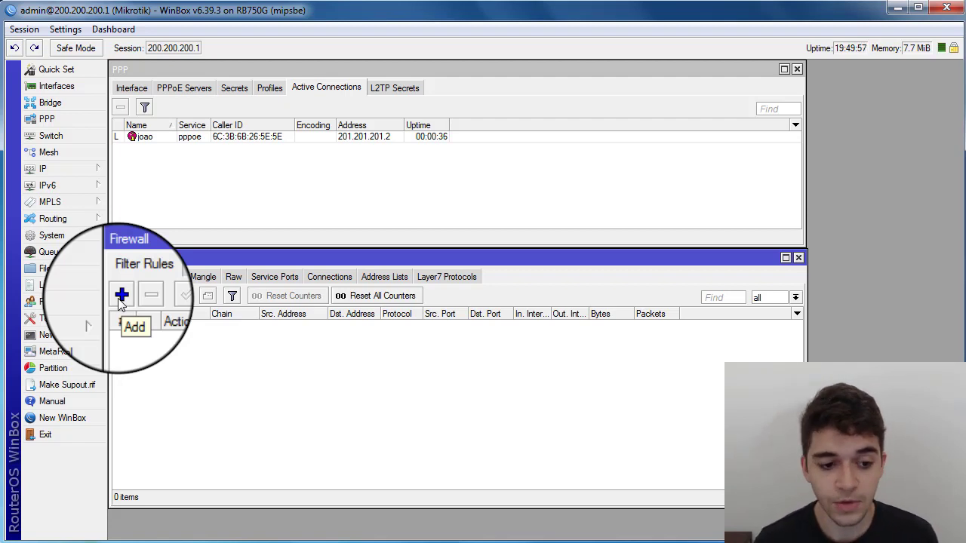
pyautogui.click(121, 296)
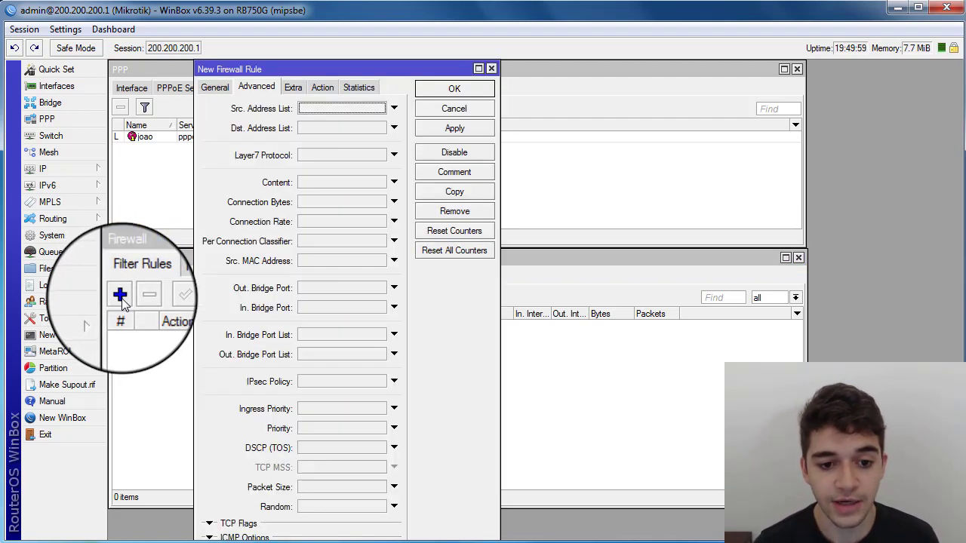
pyautogui.click(216, 87)
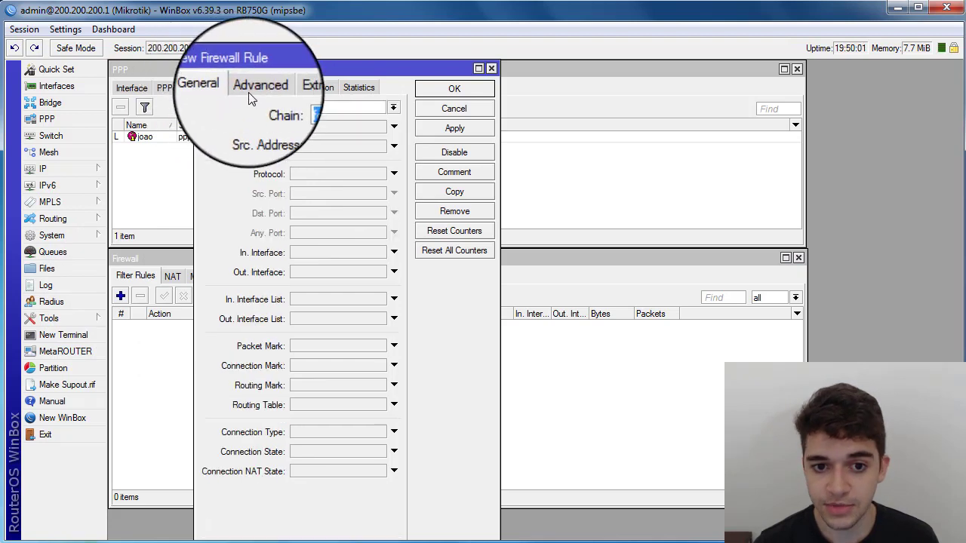
pyautogui.click(339, 108)
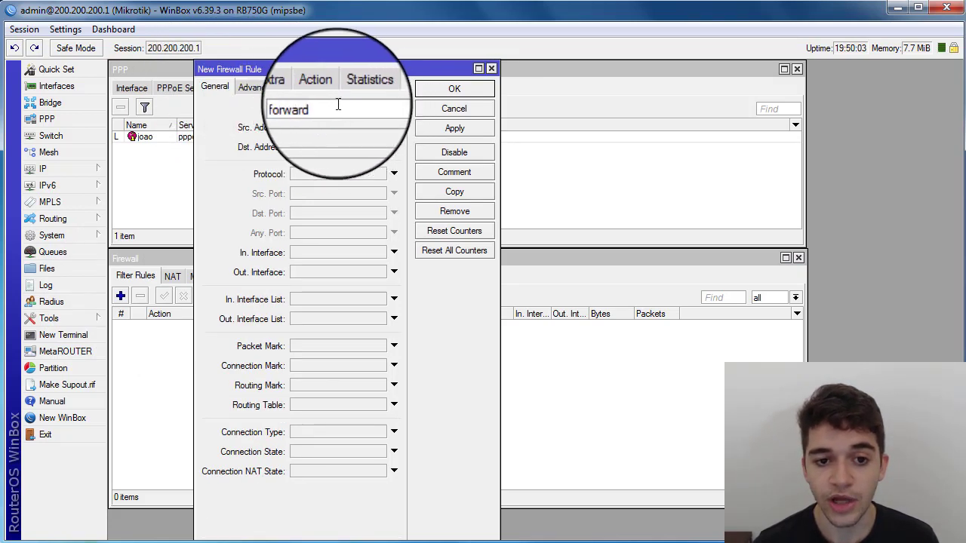
pyautogui.doubleClick(332, 106)
pyautogui.click(323, 108)
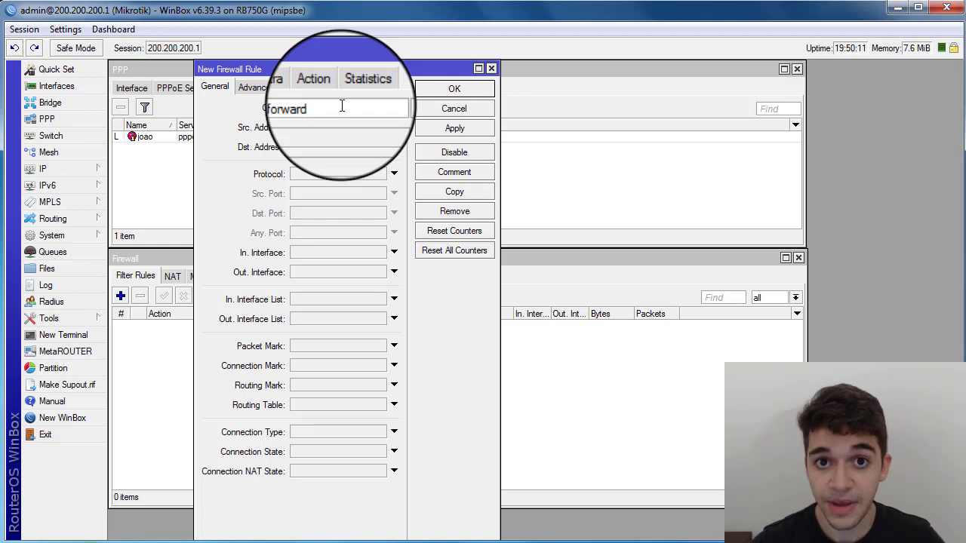
# Step: Restrict the new filter rule to the source address list Bloqueado
pyautogui.click(256, 87)
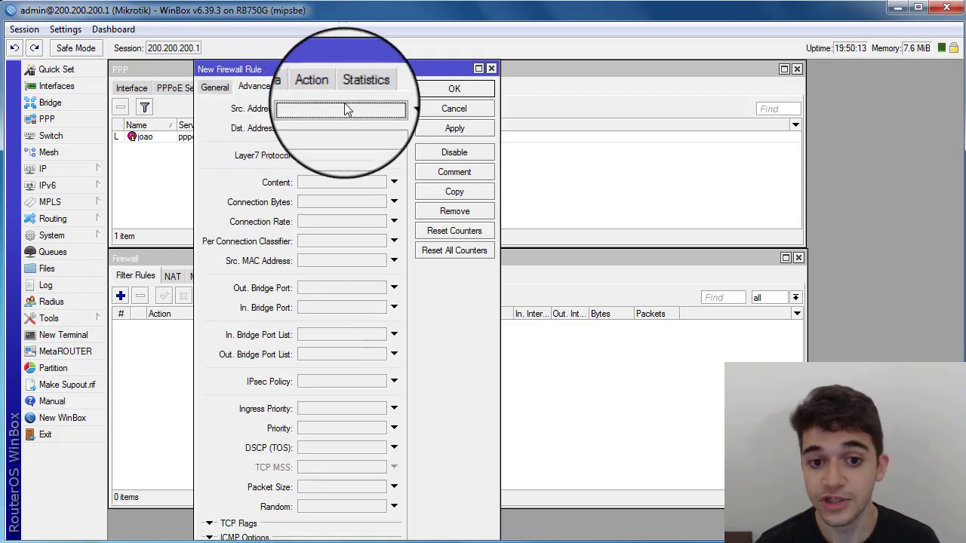
pyautogui.click(362, 109)
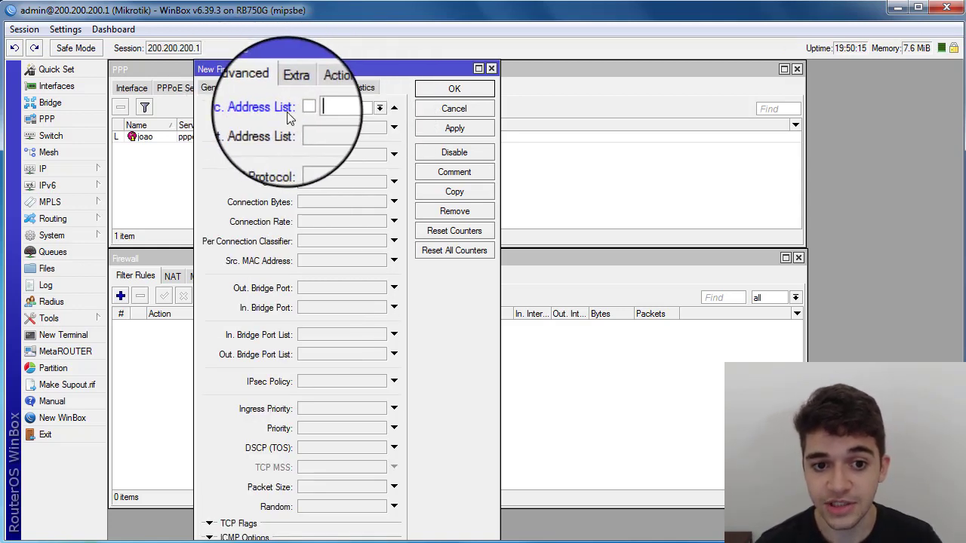
pyautogui.click(381, 108)
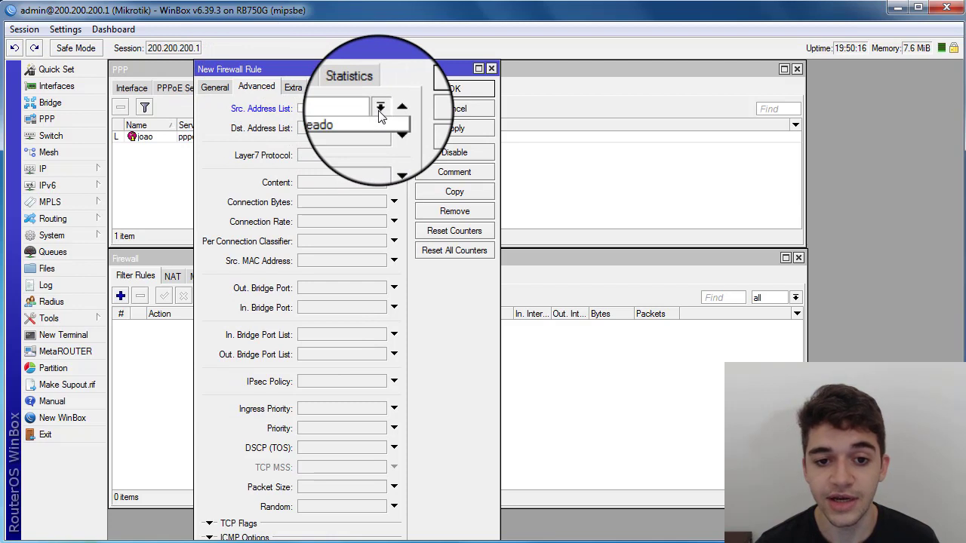
pyautogui.click(322, 119)
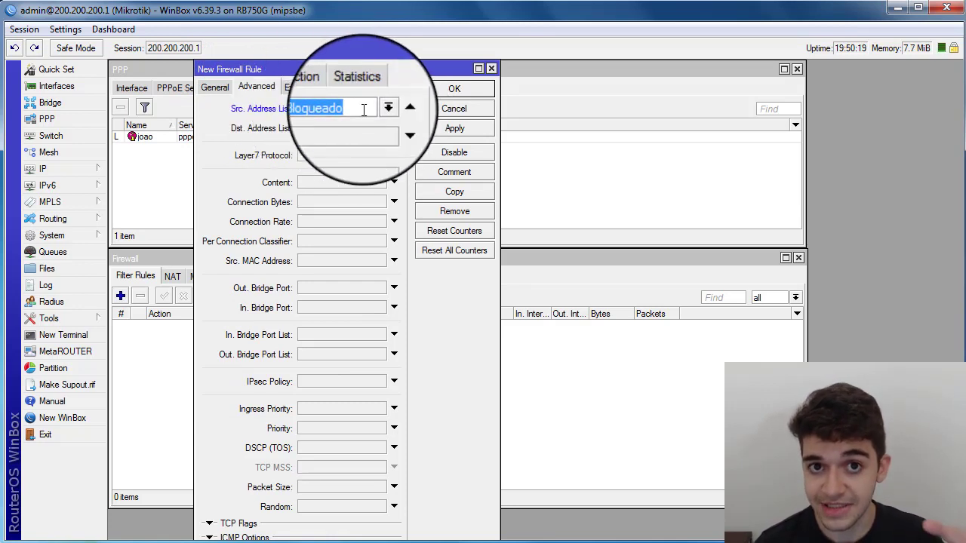
pyautogui.click(363, 109)
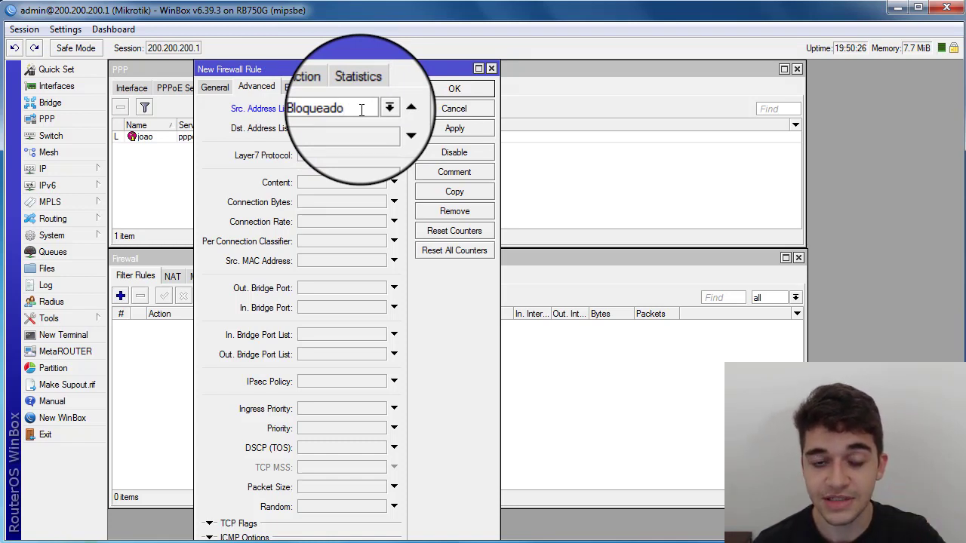
# Step: Set the filter rule's action to drop and save the rule
pyautogui.click(322, 85)
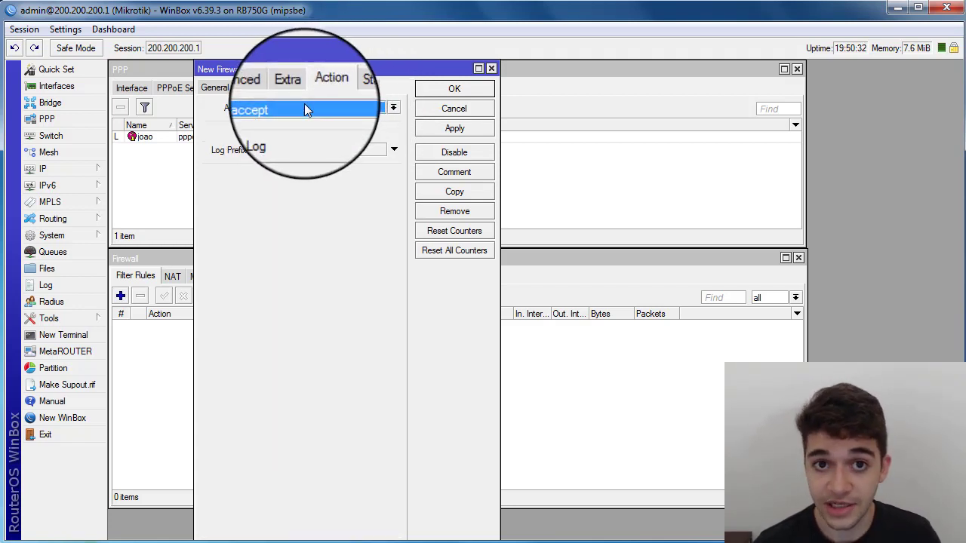
pyautogui.click(305, 106)
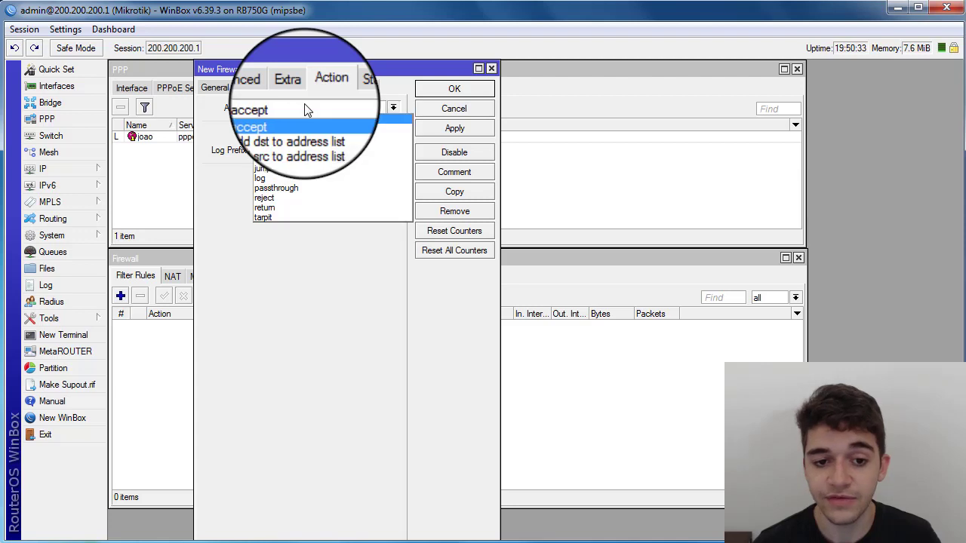
pyautogui.click(269, 148)
pyautogui.click(438, 90)
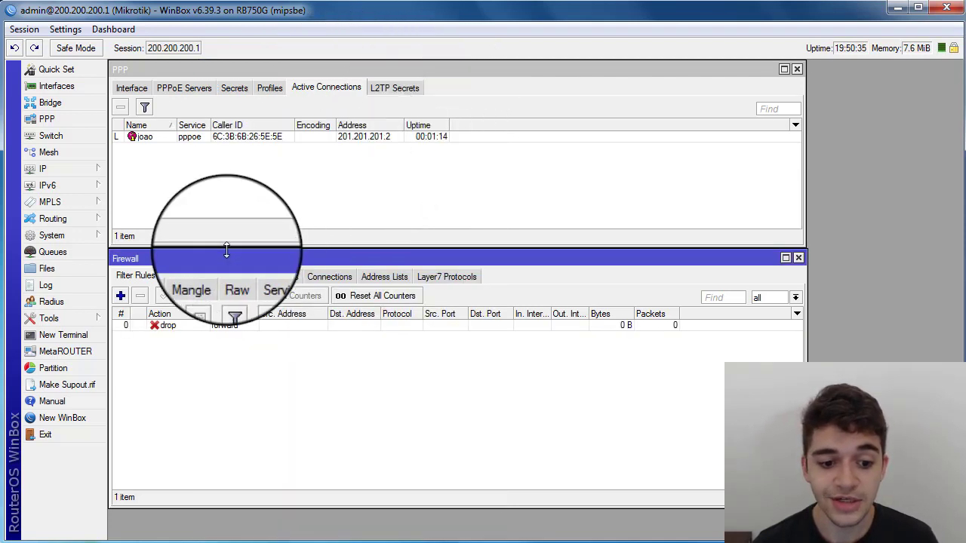
# Step: Review the drop rule's traffic counters and the existing NAT masquerade rule
pyautogui.click(195, 329)
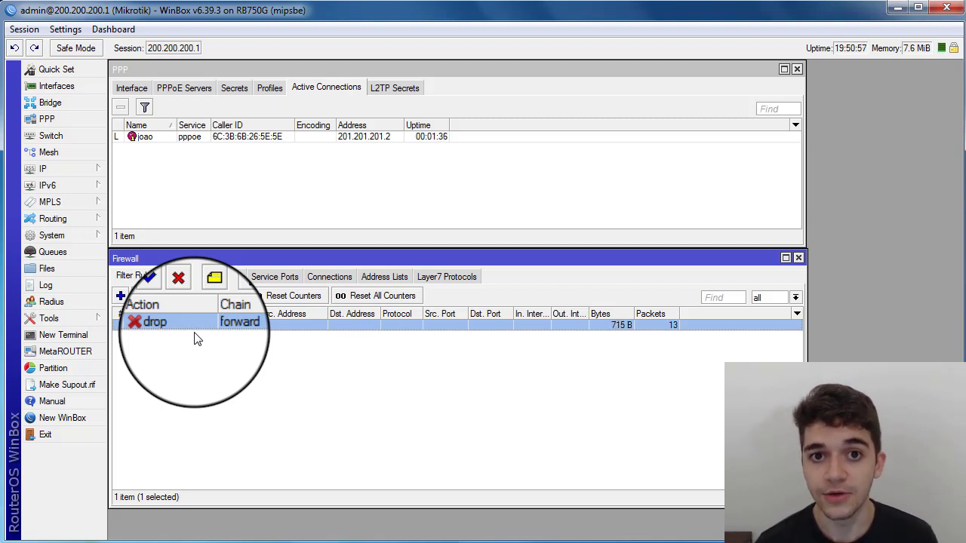
pyautogui.click(171, 281)
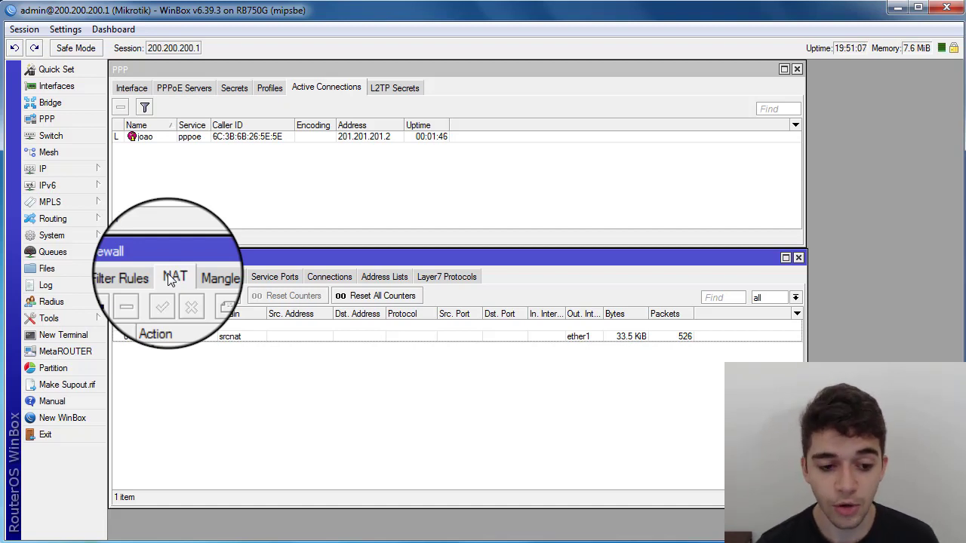
pyautogui.click(168, 327)
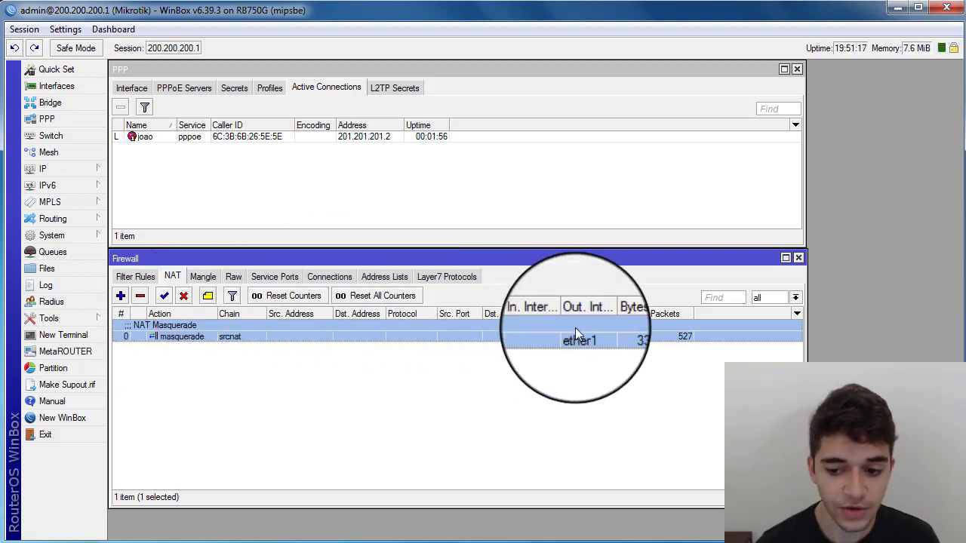
pyautogui.click(161, 385)
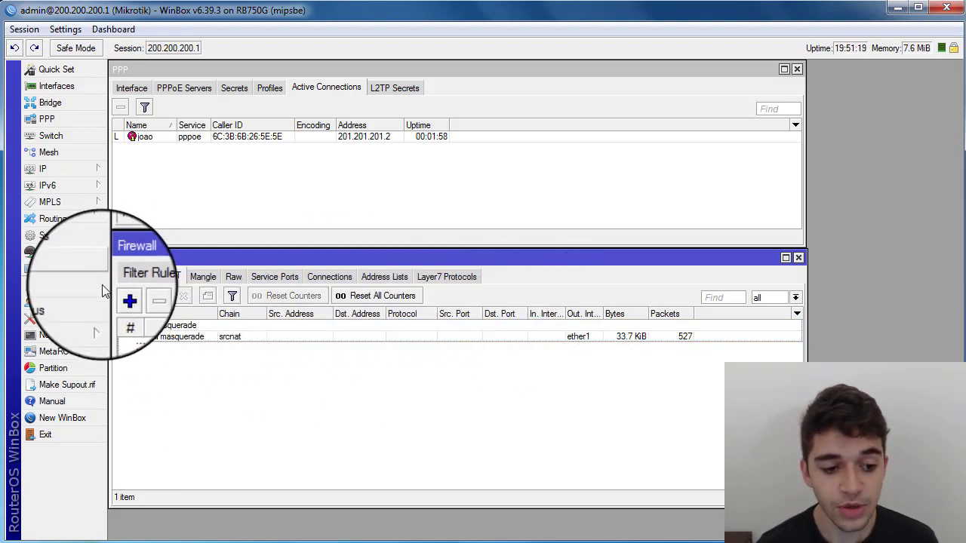
# Step: Start a new NAT rule with the chain set to dstnat
pyautogui.click(121, 296)
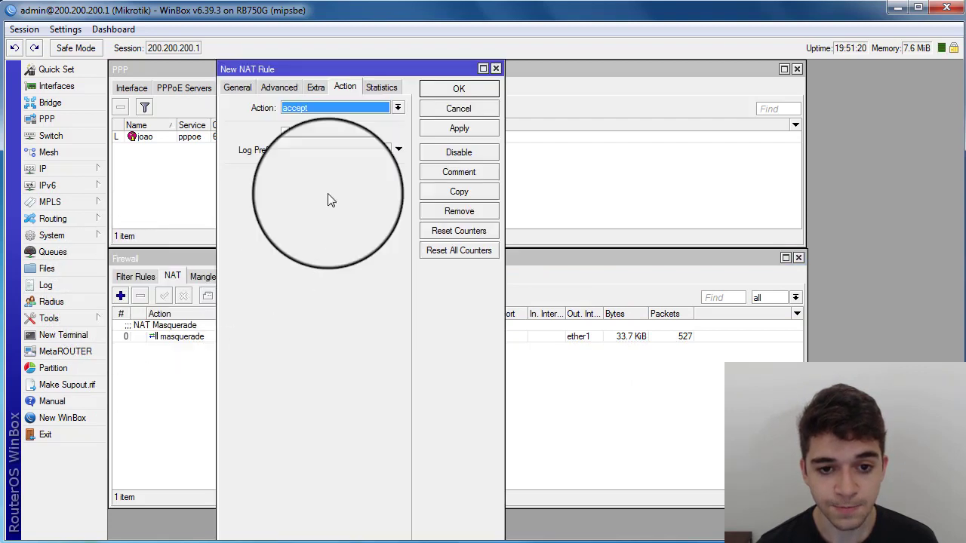
pyautogui.click(234, 86)
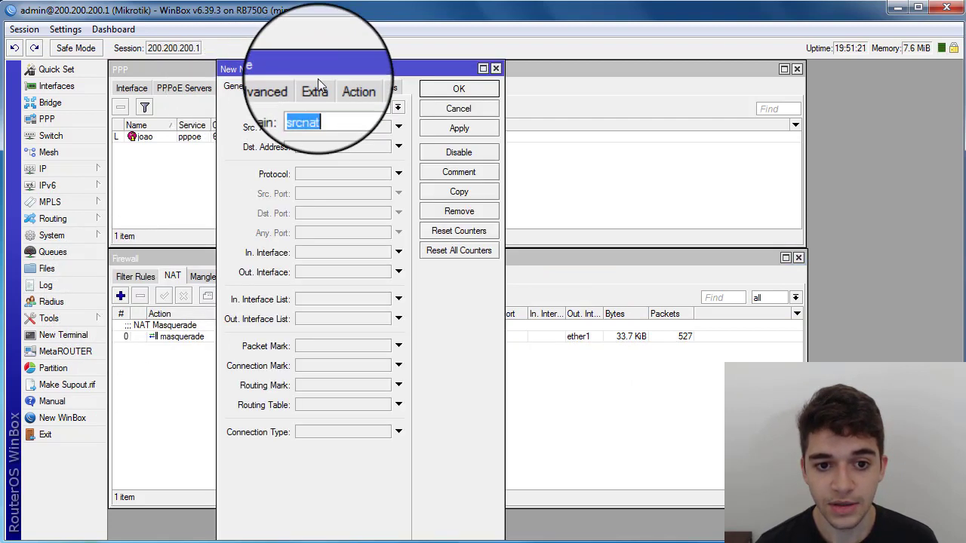
pyautogui.click(398, 108)
pyautogui.click(322, 117)
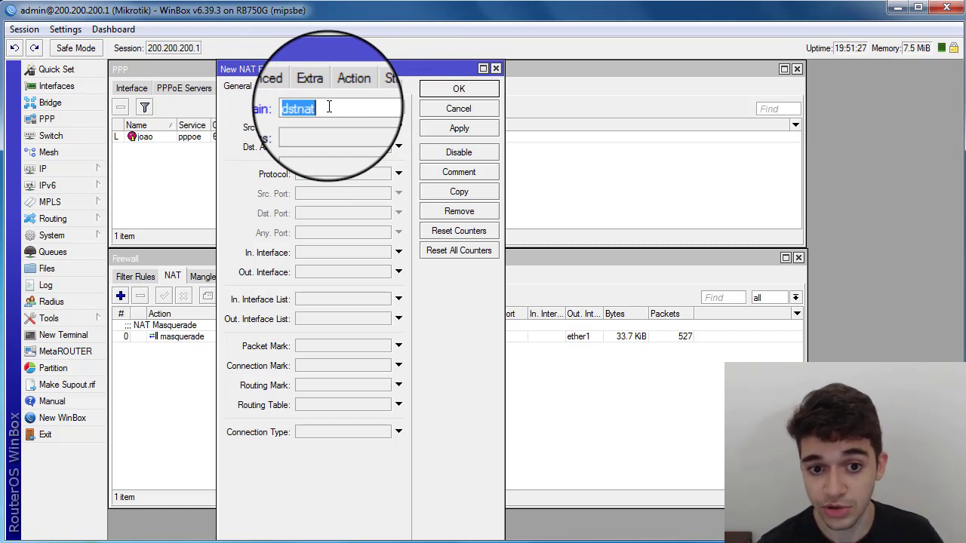
# Step: Limit the dstnat rule to TCP protocol traffic with destination port 80
pyautogui.click(365, 174)
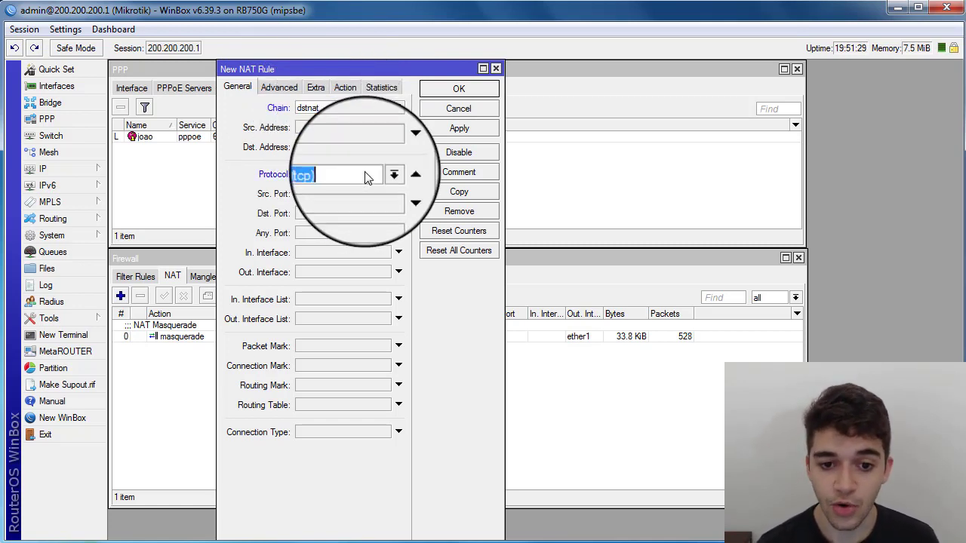
pyautogui.click(344, 211)
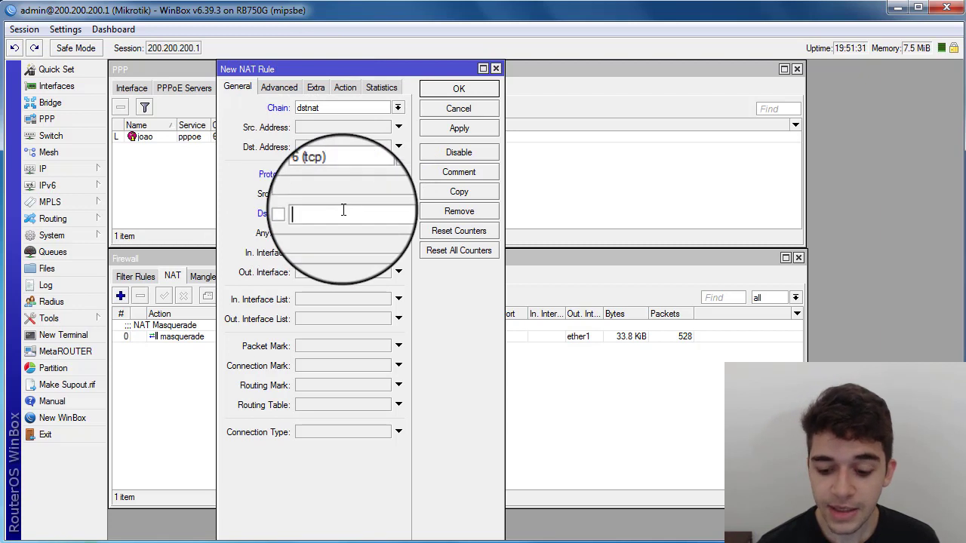
pyautogui.write('80')
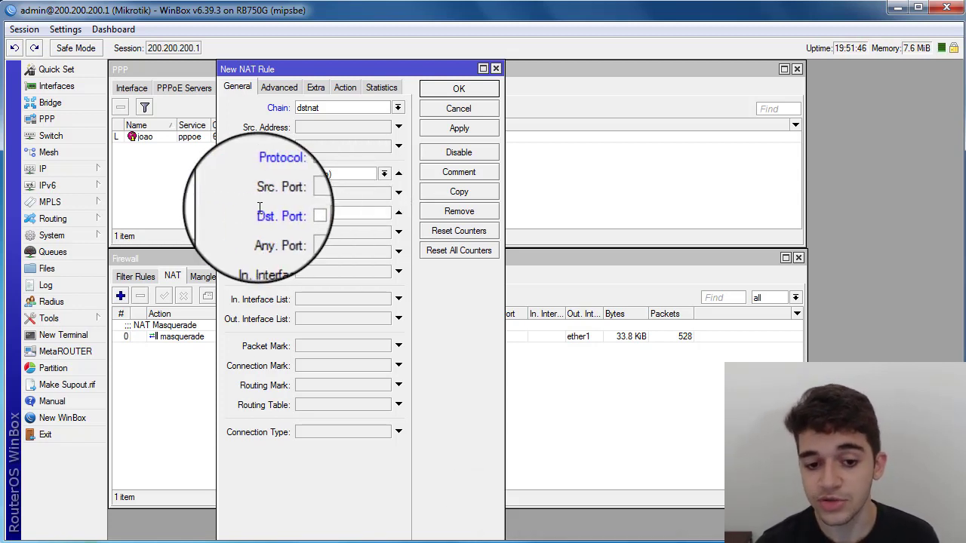
pyautogui.doubleClick(320, 213)
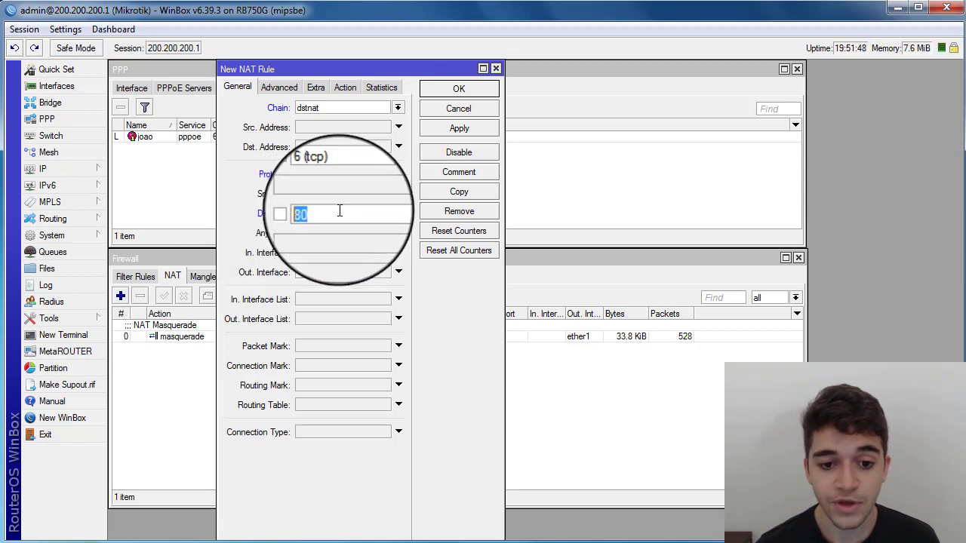
pyautogui.click(320, 213)
pyautogui.moveTo(321, 213); pyautogui.dragTo(289, 216)
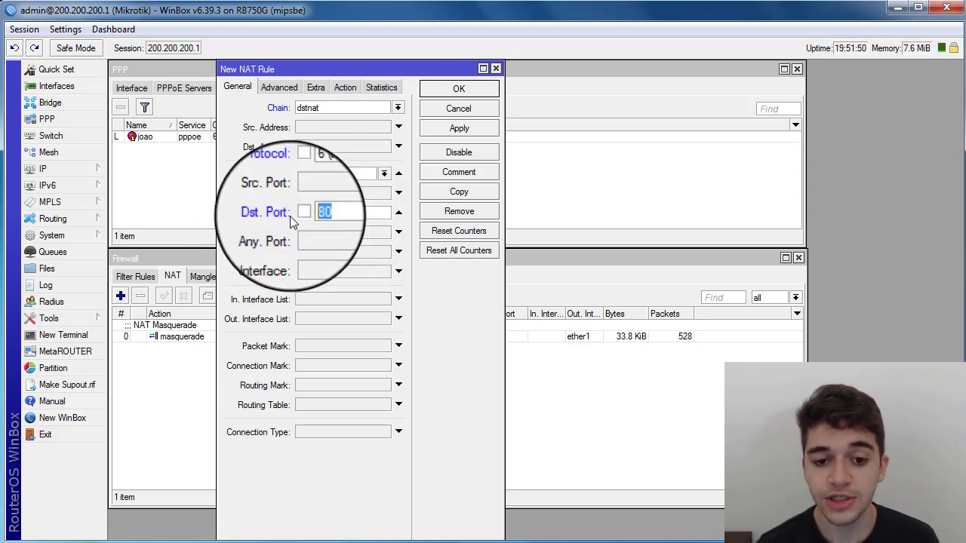
# Step: Match the dstnat rule to the Bloqueado source address list
pyautogui.click(285, 87)
pyautogui.click(324, 107)
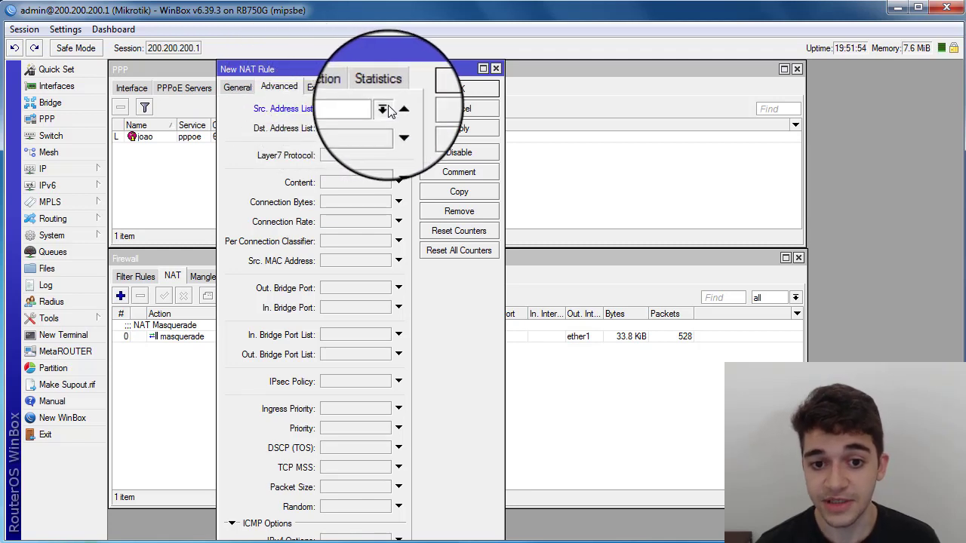
pyautogui.click(385, 106)
pyautogui.click(367, 121)
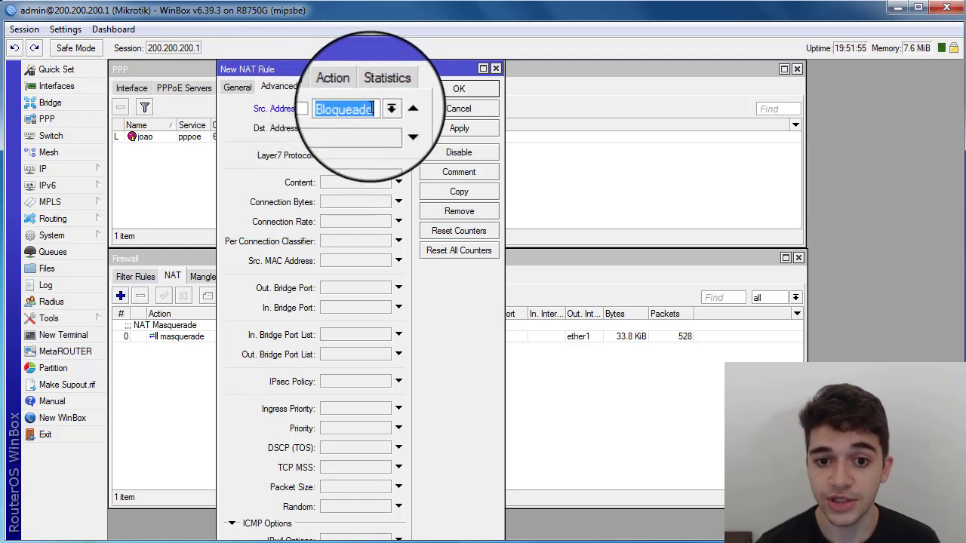
# Step: Set the rule's action to dst-nat, redirecting to address 10.80.80.2 on port 8080
pyautogui.click(343, 87)
pyautogui.click(291, 106)
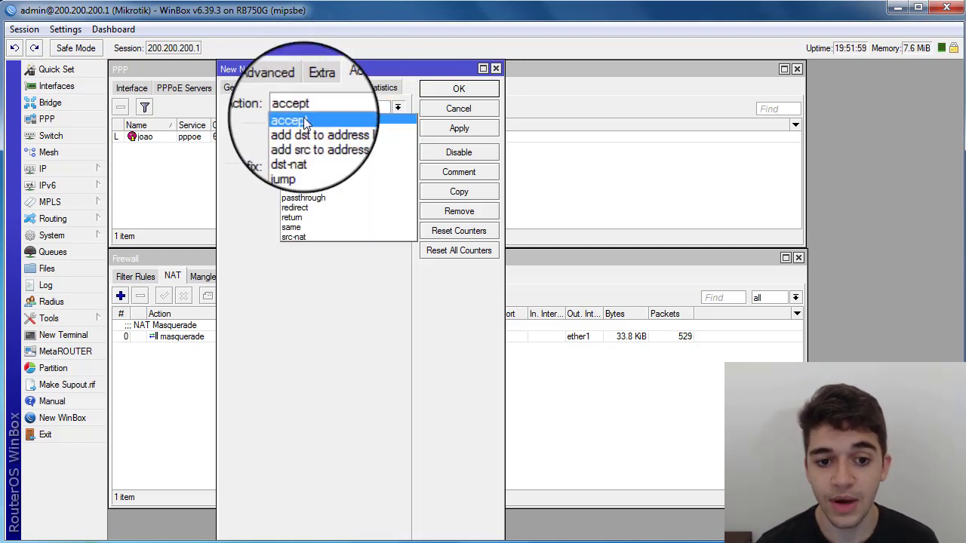
pyautogui.click(299, 149)
pyautogui.click(291, 176)
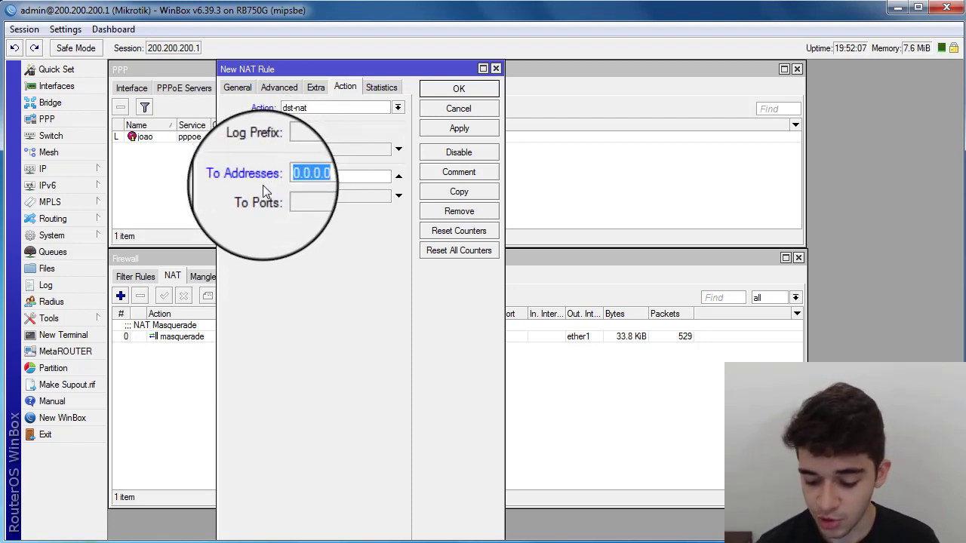
pyautogui.write('10.80.8')
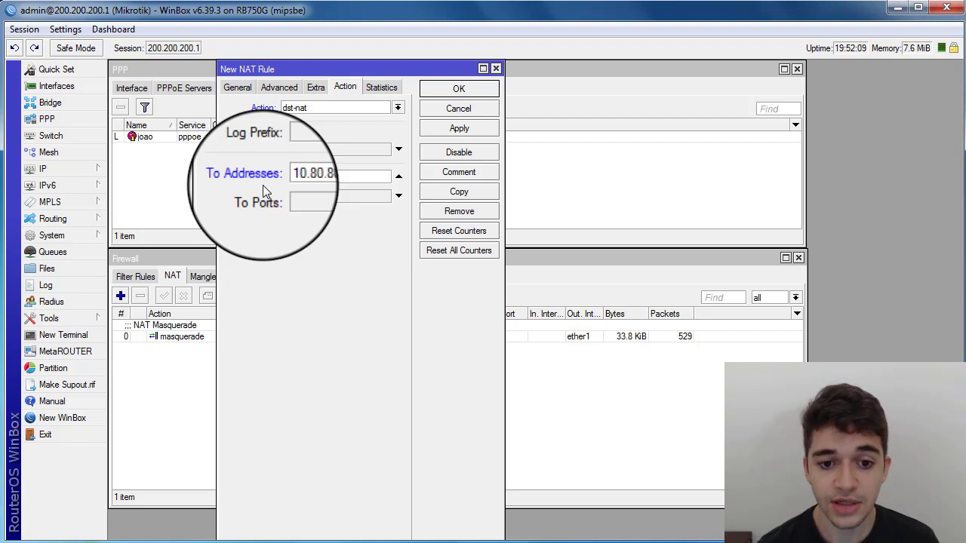
pyautogui.write('0.2')
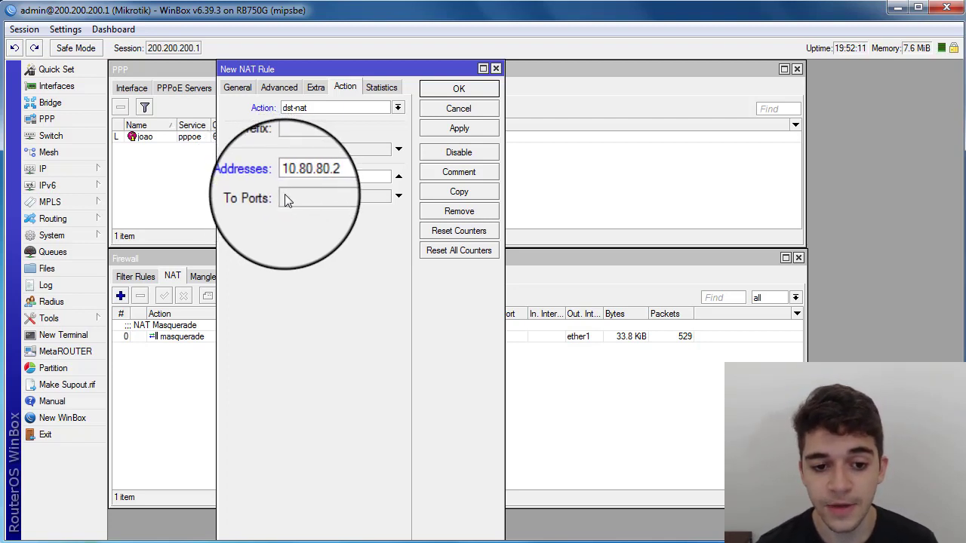
pyautogui.press('Tab')
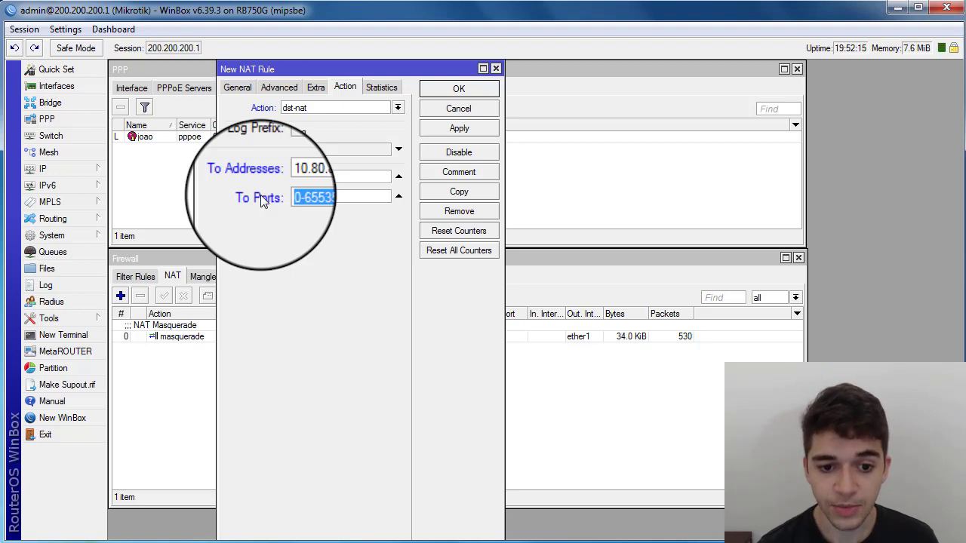
pyautogui.write('8080')
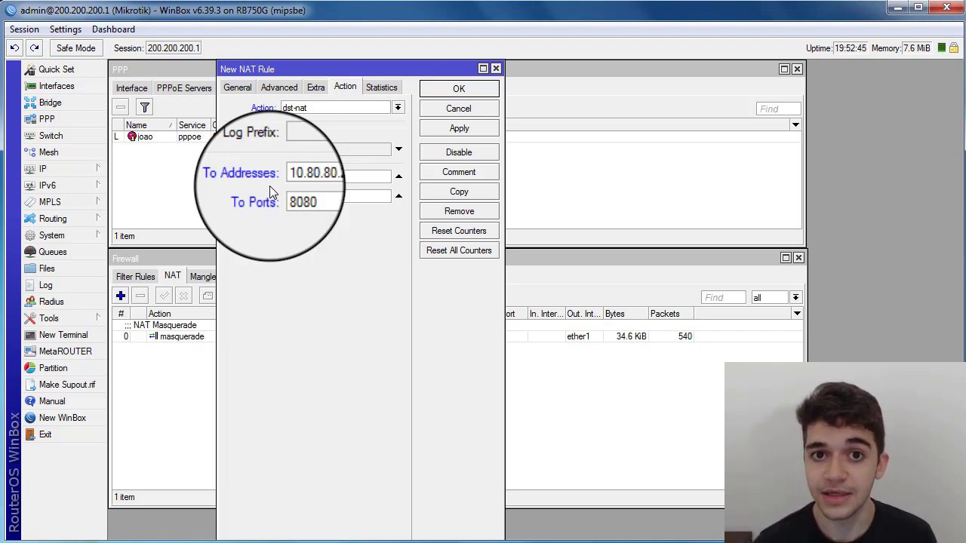
# Step: Review the redirect target and the matching conditions, and save the new NAT rule
pyautogui.click(343, 175)
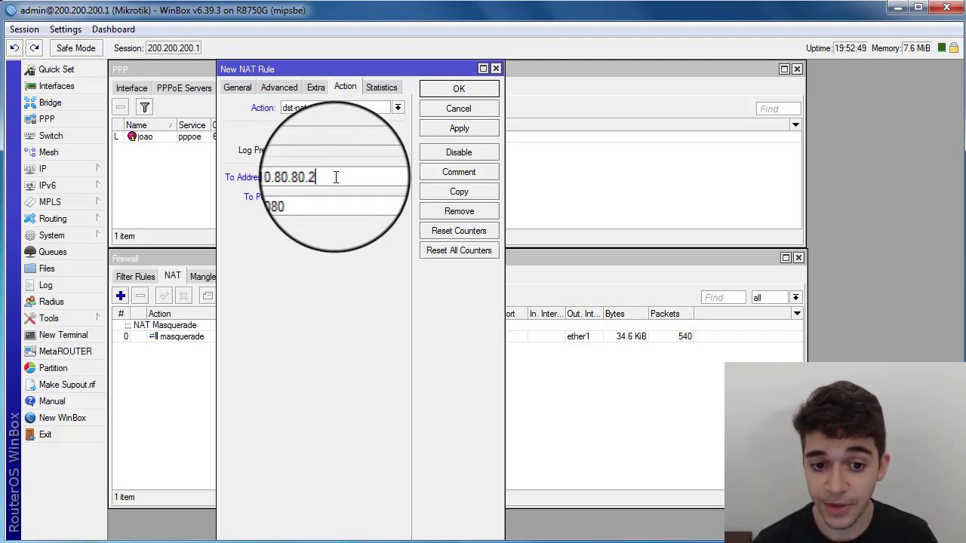
pyautogui.click(317, 197)
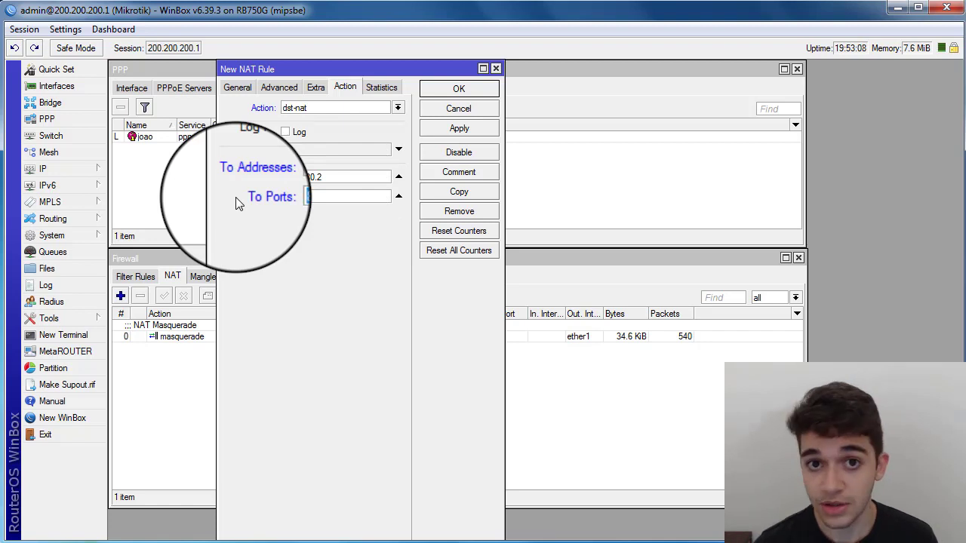
pyautogui.click(237, 87)
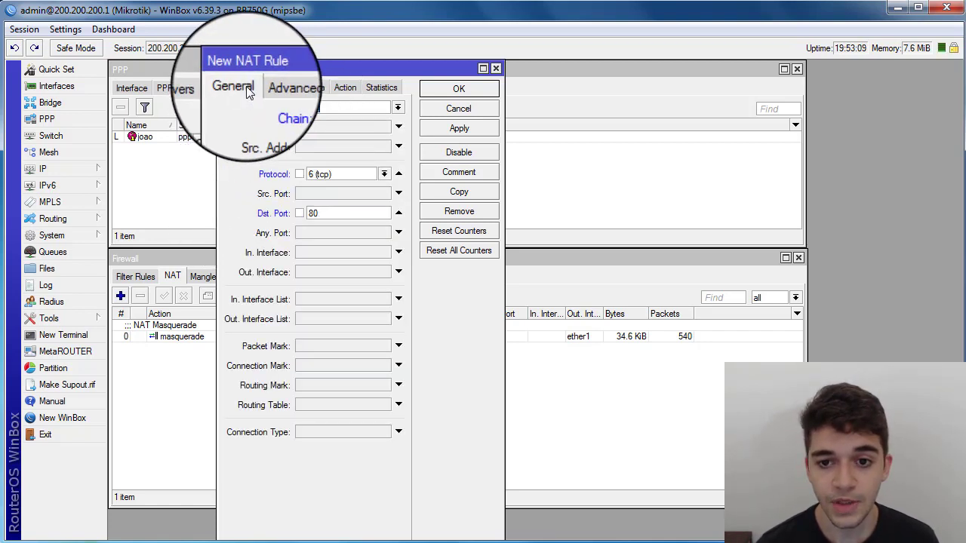
pyautogui.click(443, 94)
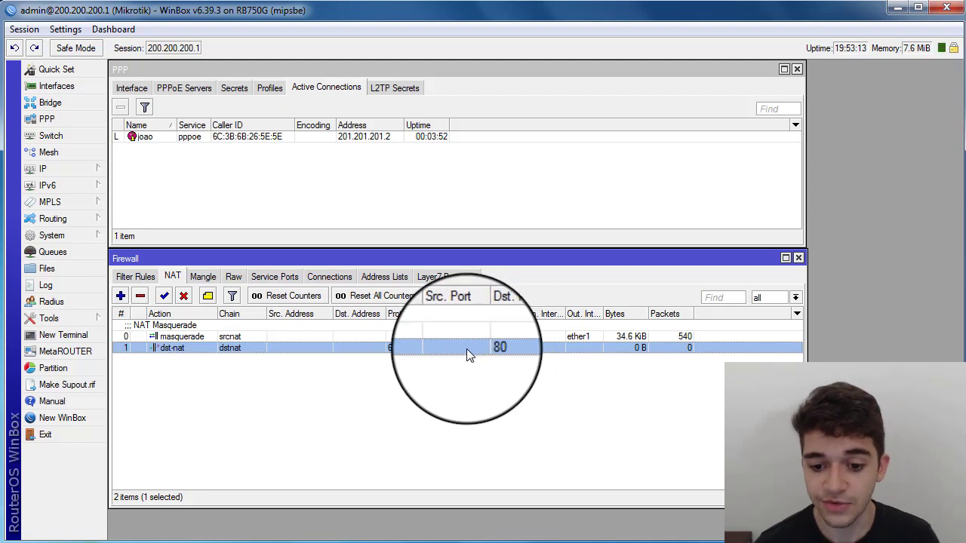
# Step: Duplicate the port 80 dstnat rule and set the copy's destination port to 443
pyautogui.doubleClick(211, 345)
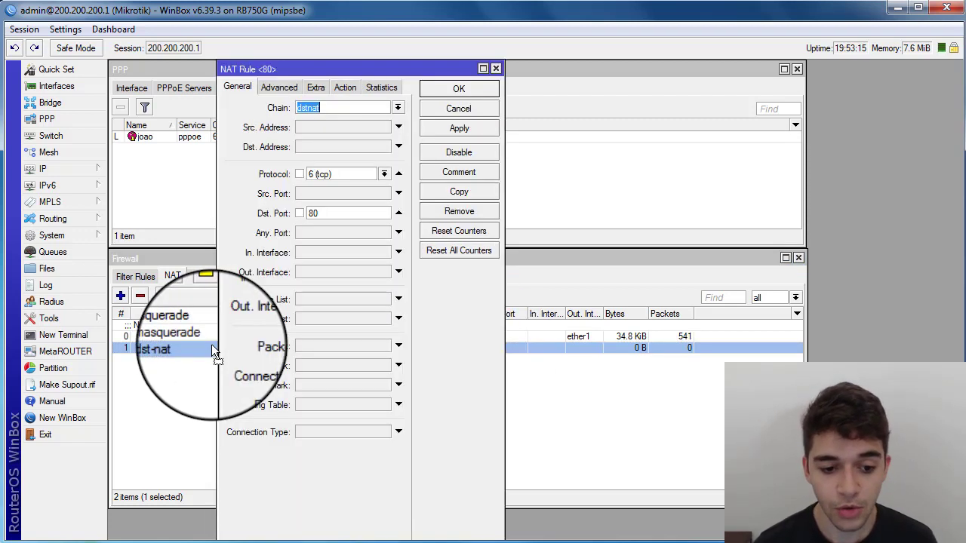
pyautogui.click(451, 191)
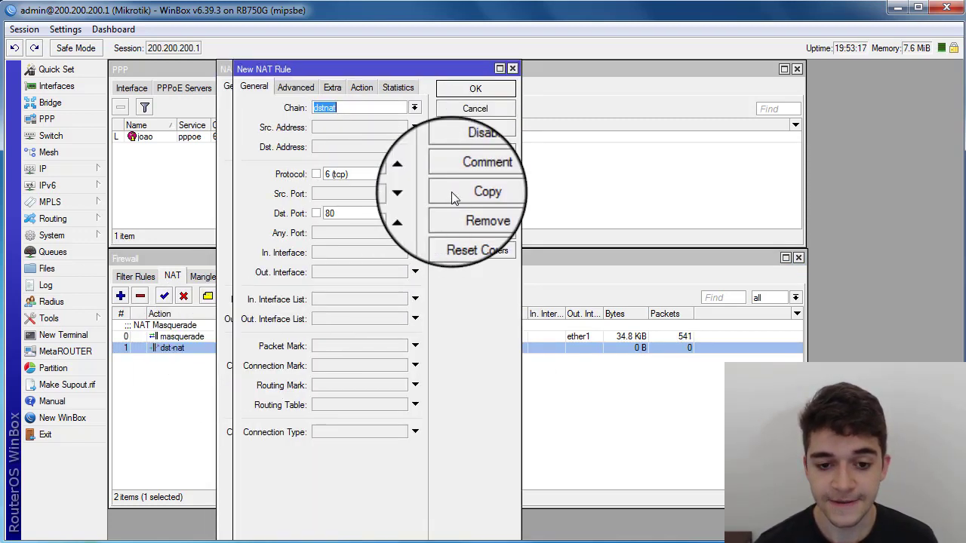
pyautogui.write('443')
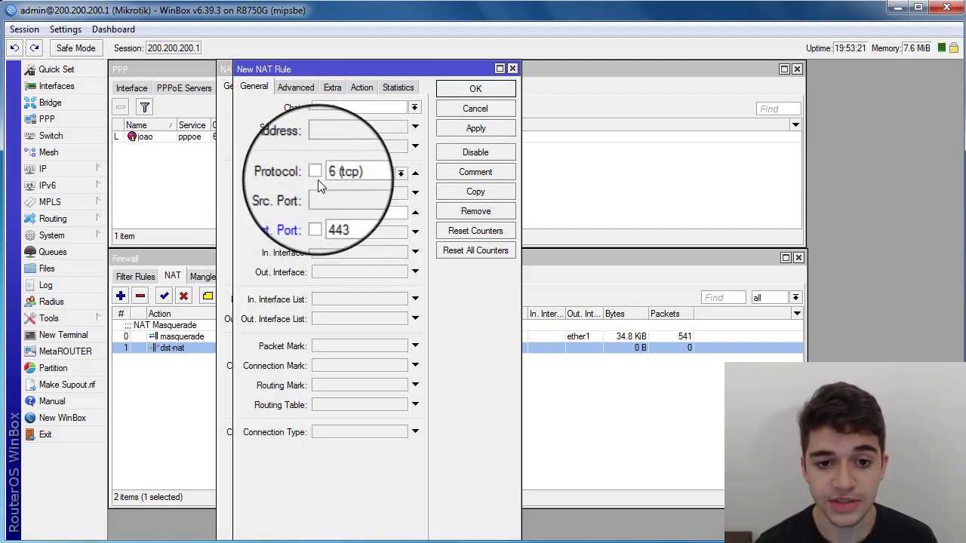
# Step: Set the copied rule's target port to 8081, save it, and close the original rule without changes
pyautogui.click(308, 85)
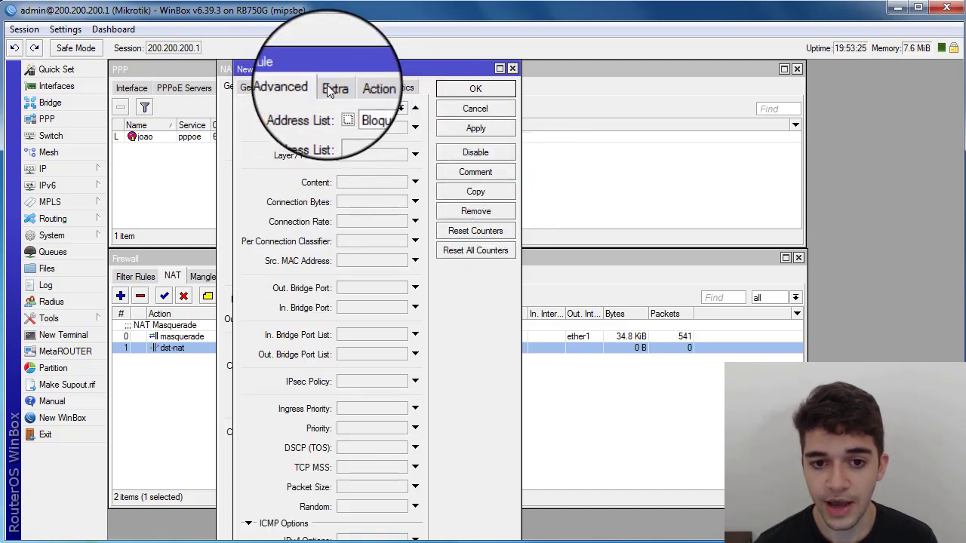
pyautogui.click(333, 88)
pyautogui.click(359, 88)
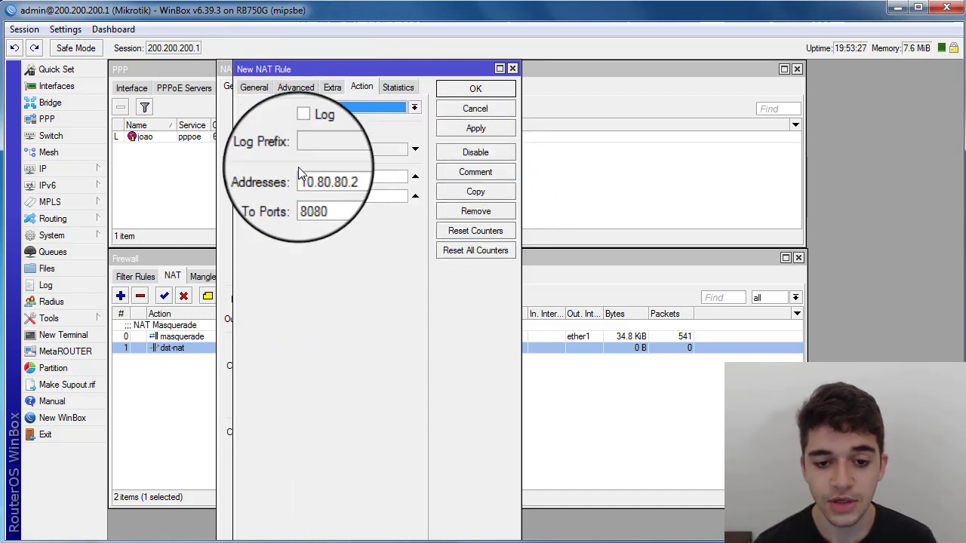
pyautogui.click(266, 177)
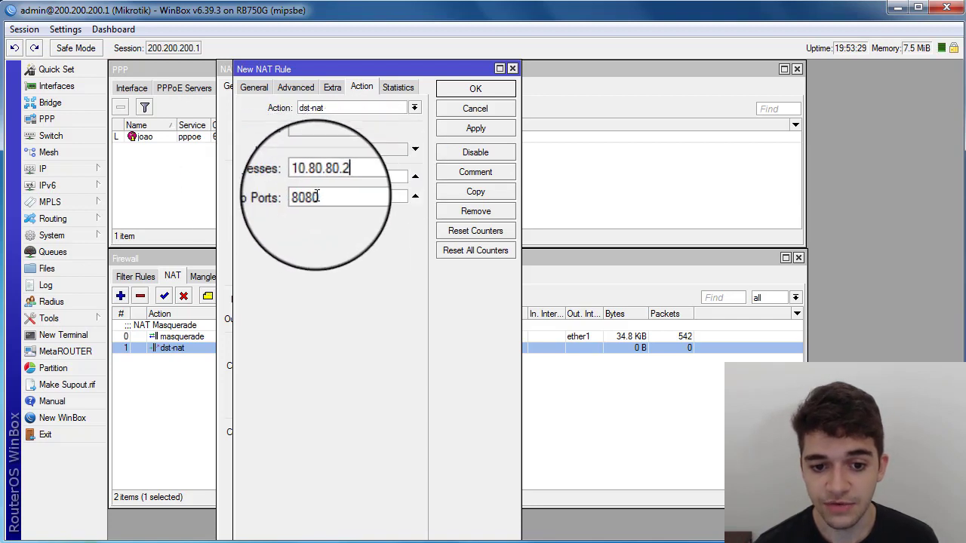
pyautogui.click(269, 197)
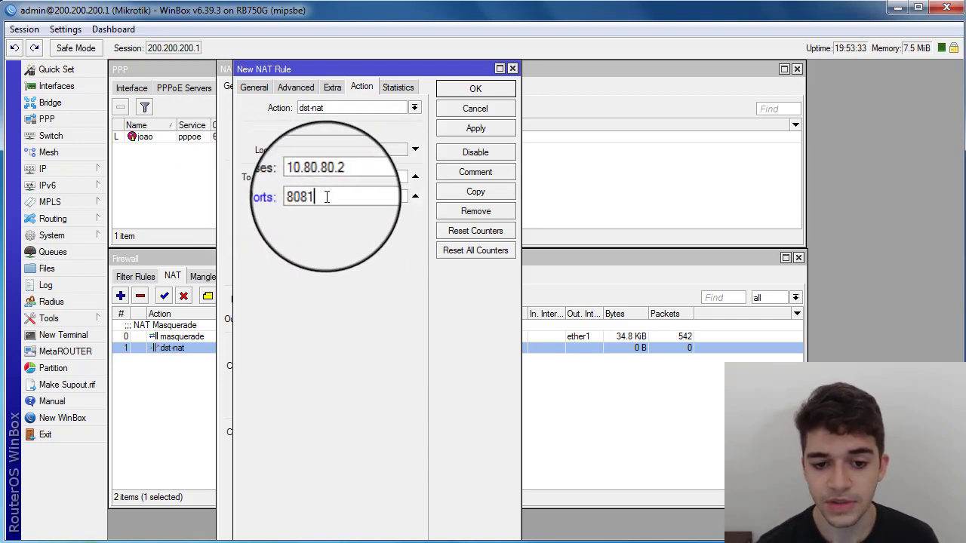
pyautogui.click(270, 200)
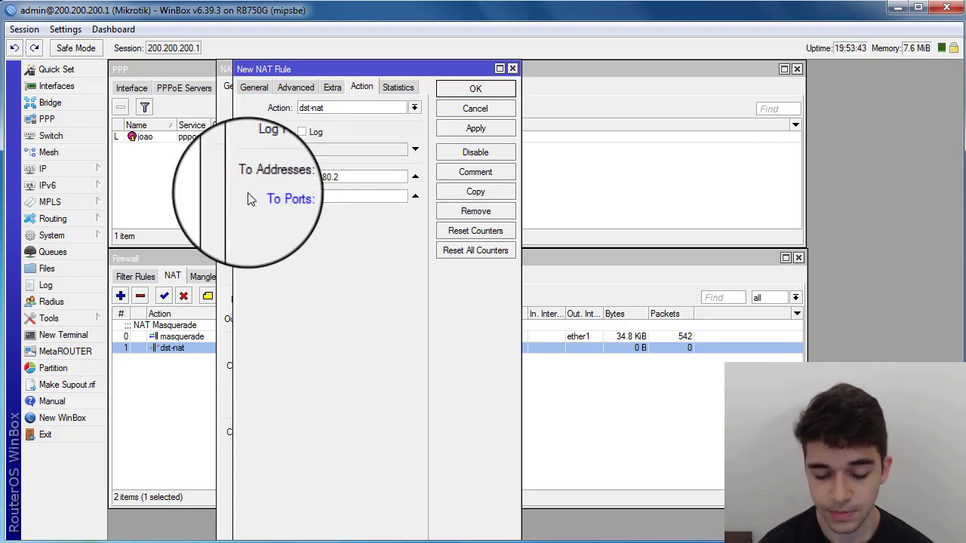
pyautogui.click(482, 87)
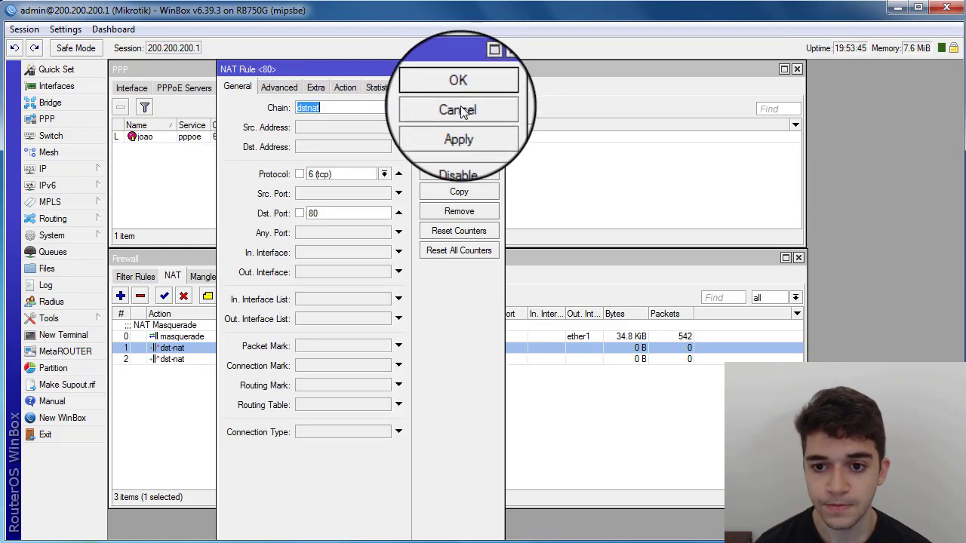
pyautogui.click(460, 106)
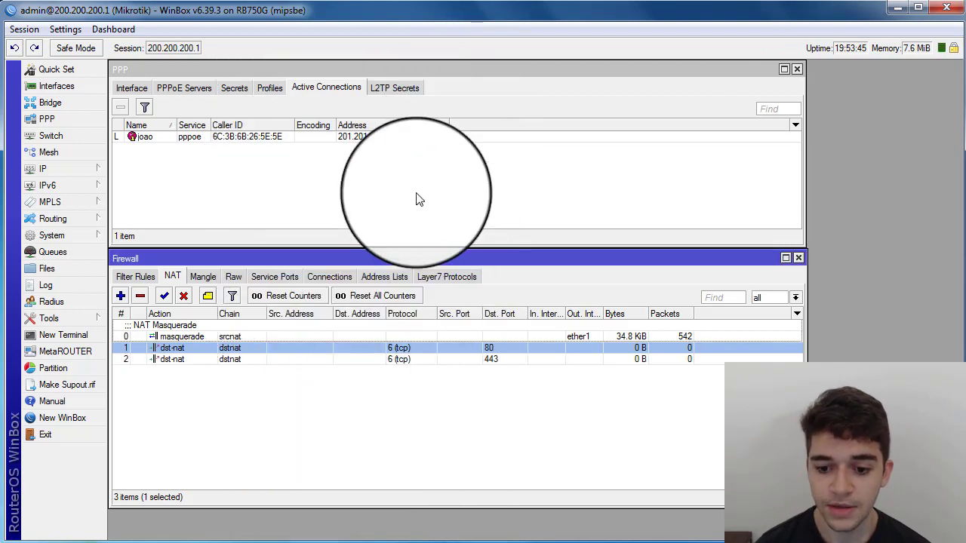
# Step: Compare the redirect addresses and ports of the port 80 and port 443 dst-nat rules
pyautogui.click(484, 361)
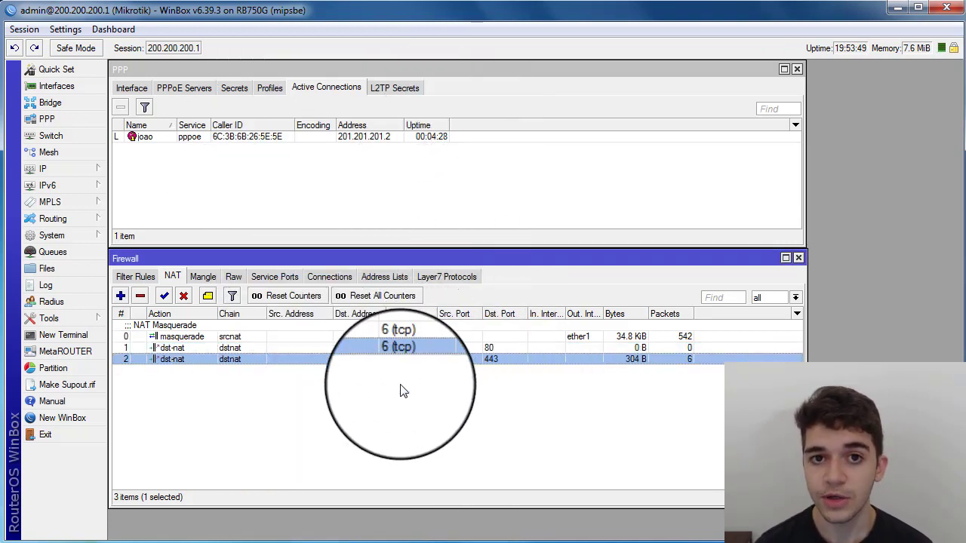
pyautogui.click(483, 351)
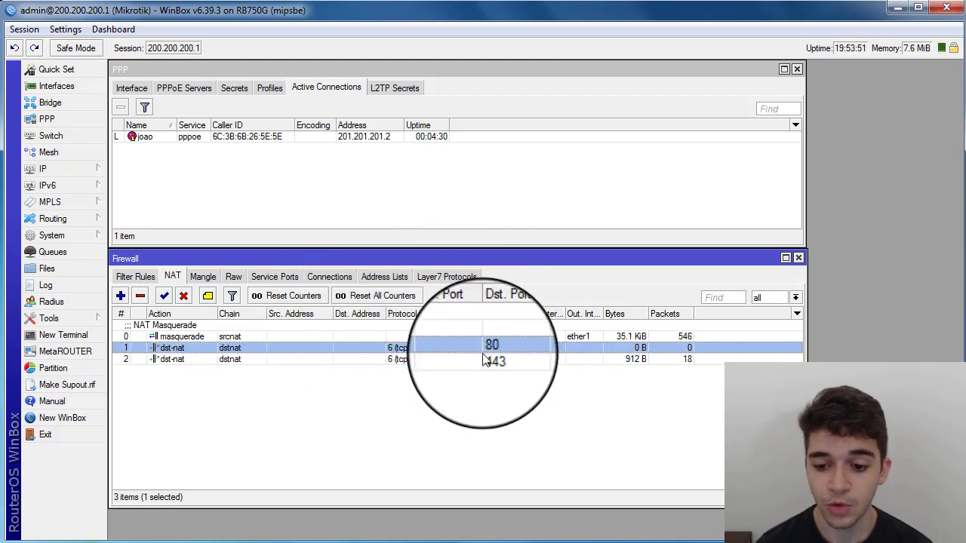
pyautogui.click(484, 361)
pyautogui.doubleClick(468, 349)
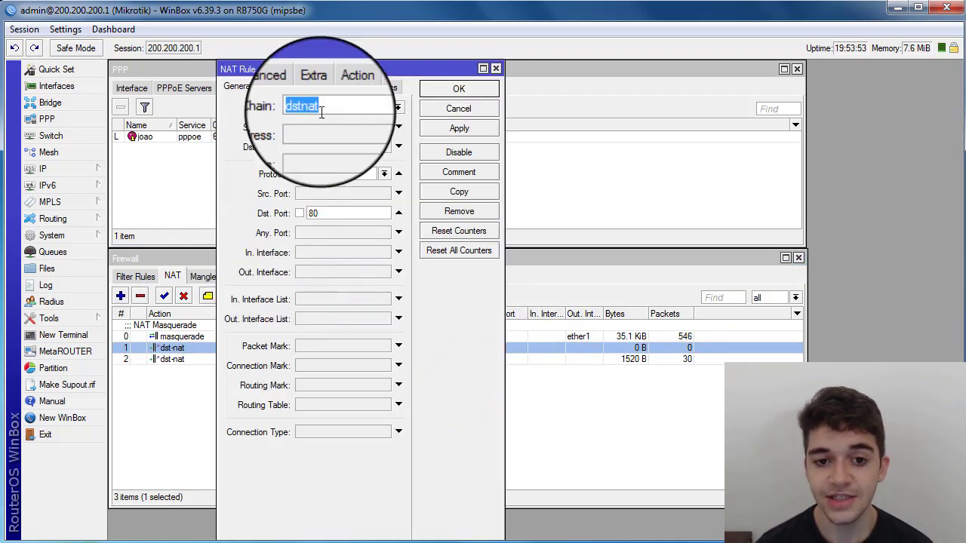
pyautogui.click(343, 88)
pyautogui.click(330, 196)
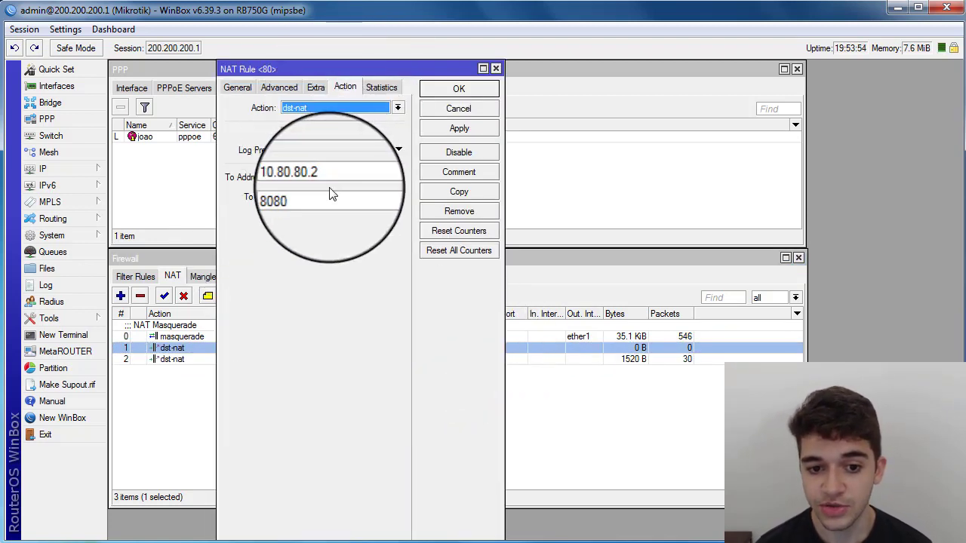
pyautogui.click(440, 111)
pyautogui.doubleClick(498, 360)
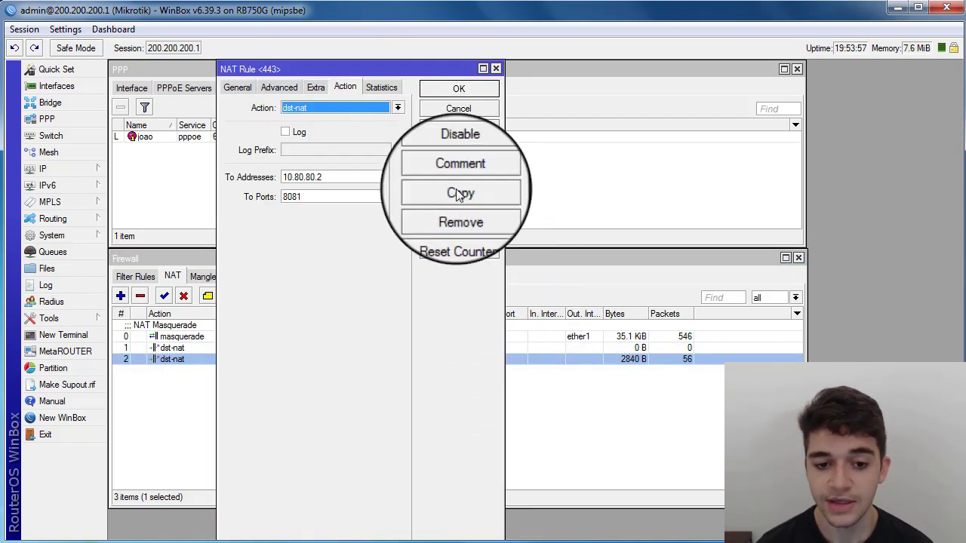
pyautogui.click(463, 118)
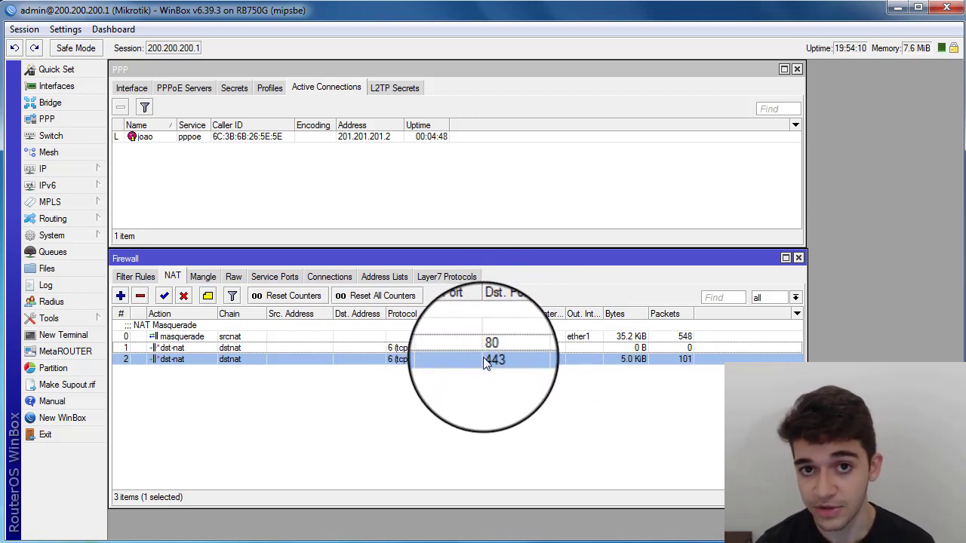
pyautogui.click(446, 388)
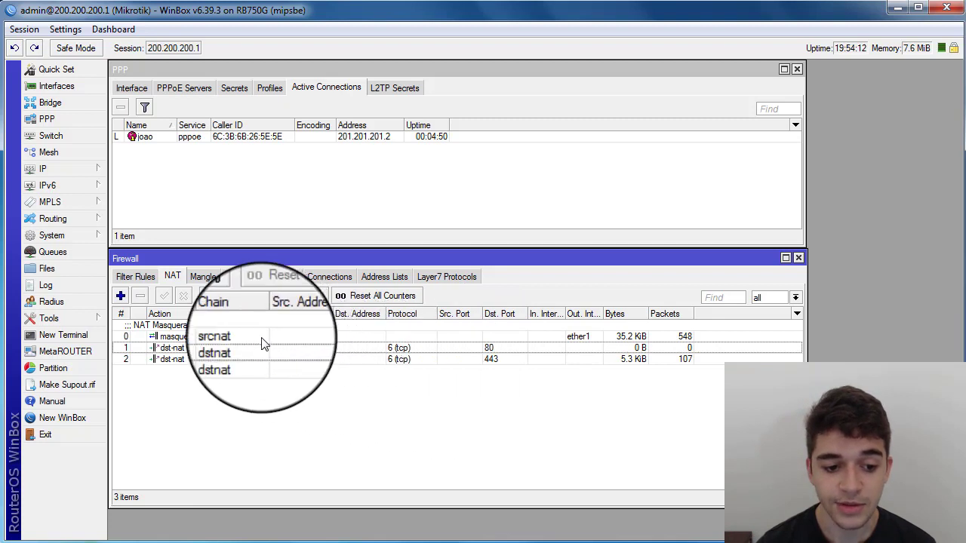
# Step: Open the drop filter rule and review its action, chain and source address list
pyautogui.click(139, 281)
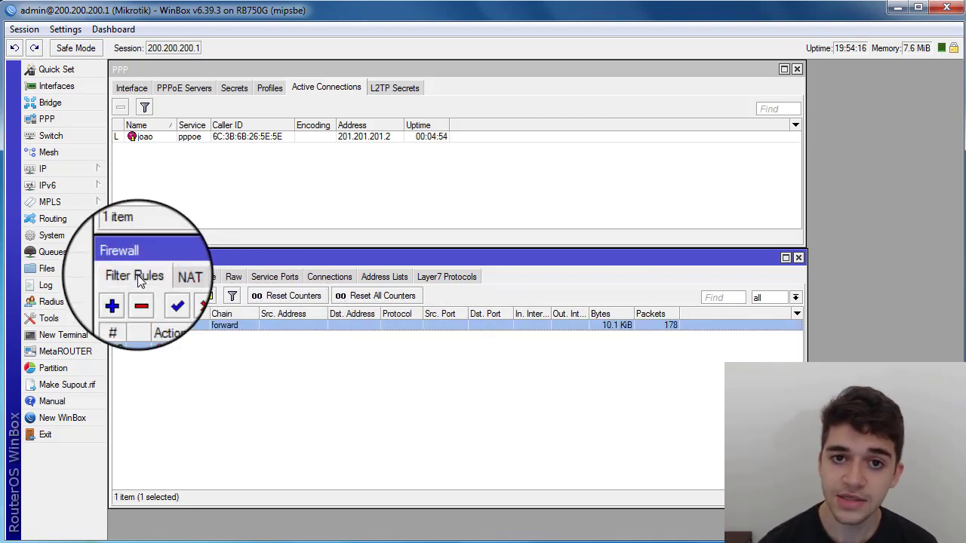
pyautogui.doubleClick(179, 323)
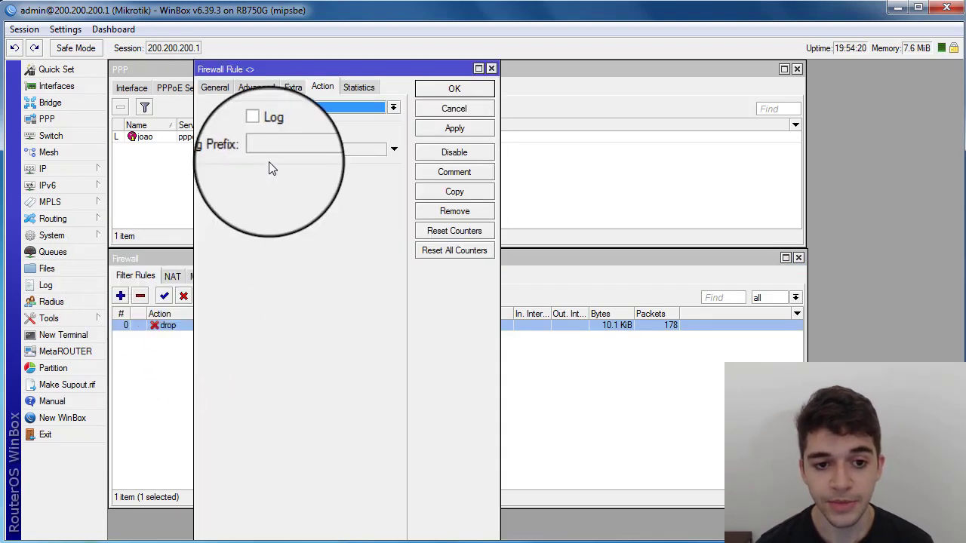
pyautogui.click(217, 88)
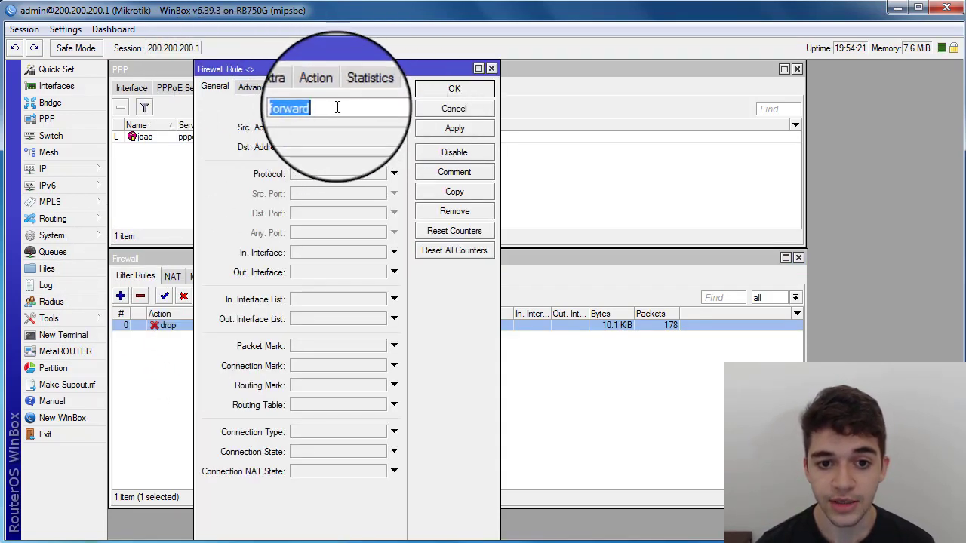
pyautogui.press('End')
pyautogui.click(273, 87)
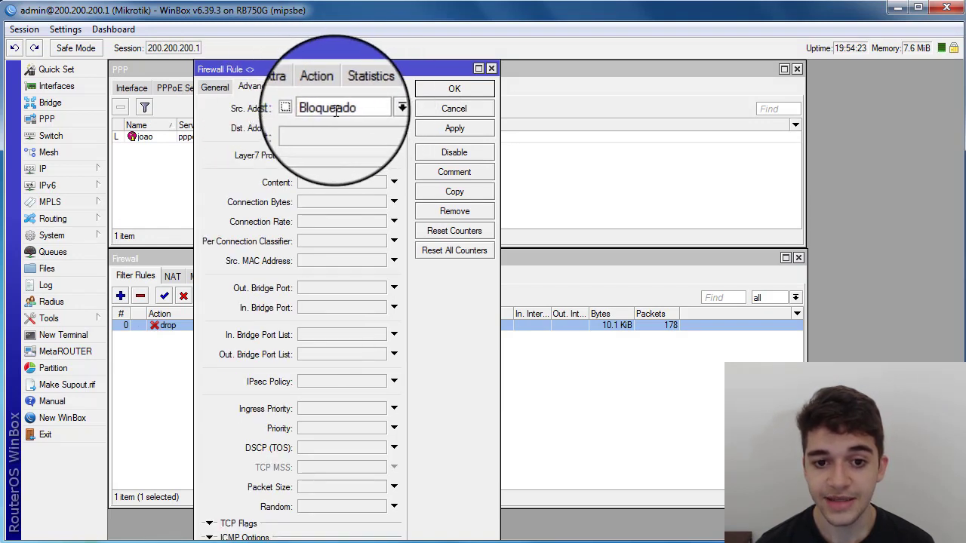
pyautogui.moveTo(370, 108); pyautogui.dragTo(223, 85)
# Step: Set the drop filter rule's protocol to udp
pyautogui.click(217, 87)
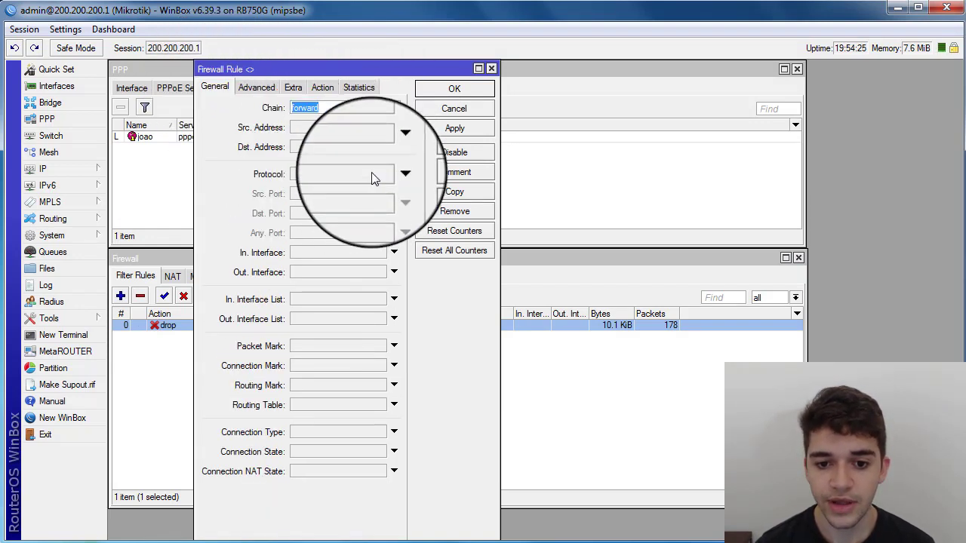
pyautogui.click(379, 173)
pyautogui.click(315, 264)
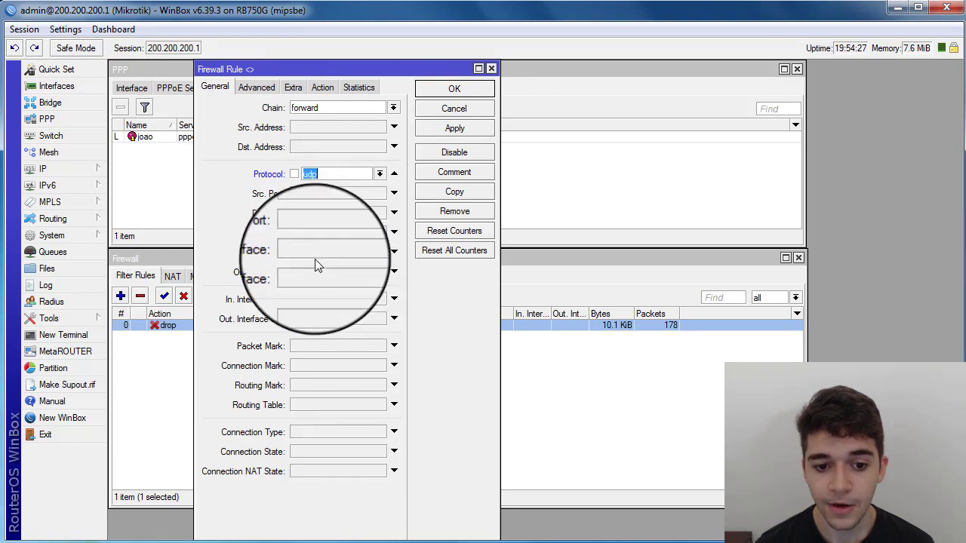
# Step: Set the udp drop rule's destination port to anything except 53, check its action, and save the rule
pyautogui.click(296, 217)
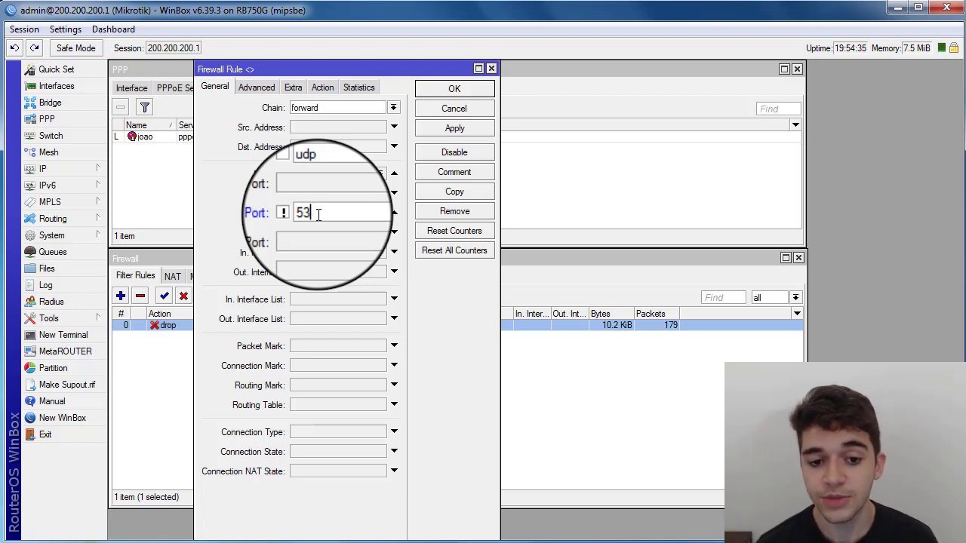
pyautogui.click(256, 87)
pyautogui.click(323, 88)
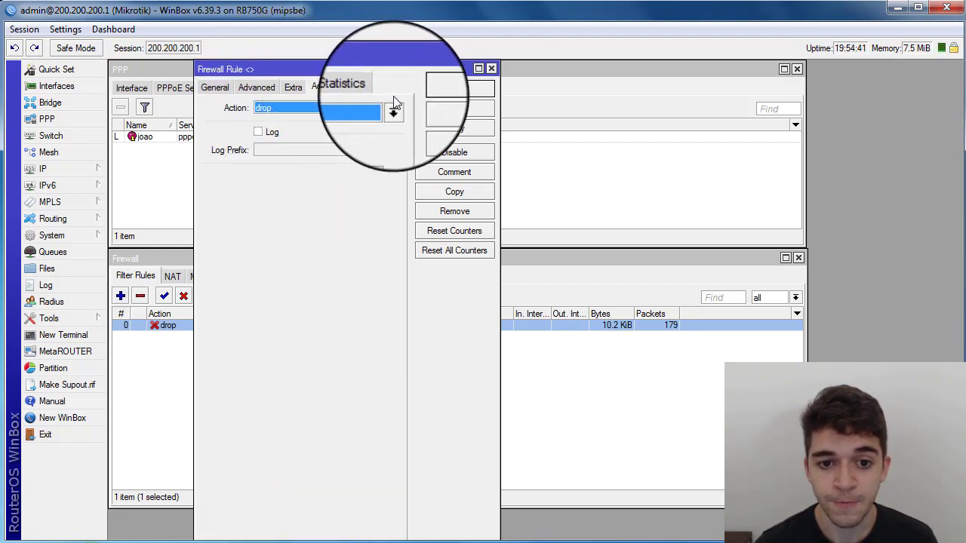
pyautogui.click(437, 90)
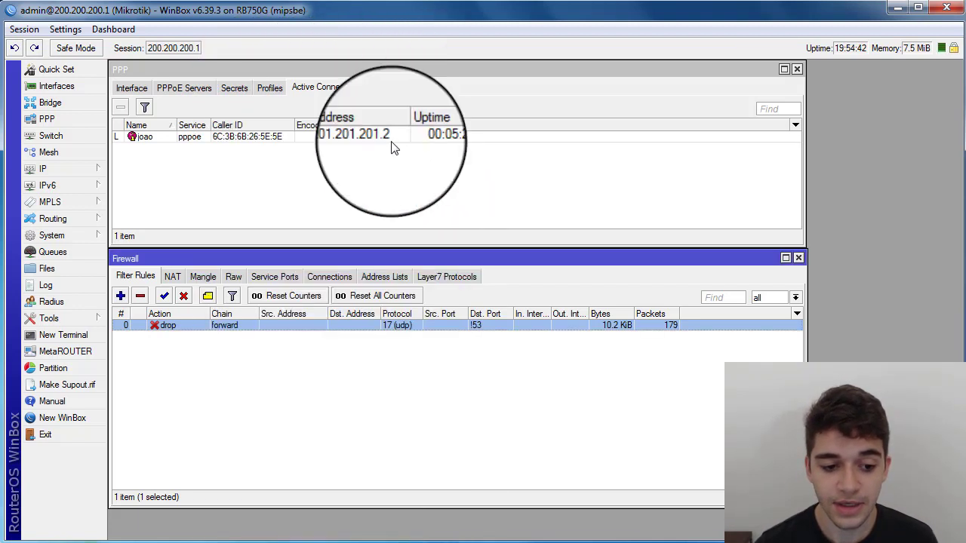
# Step: Reopen the udp drop rule to review its protocol and negated destination port, then close it
pyautogui.doubleClick(192, 324)
pyautogui.click(217, 88)
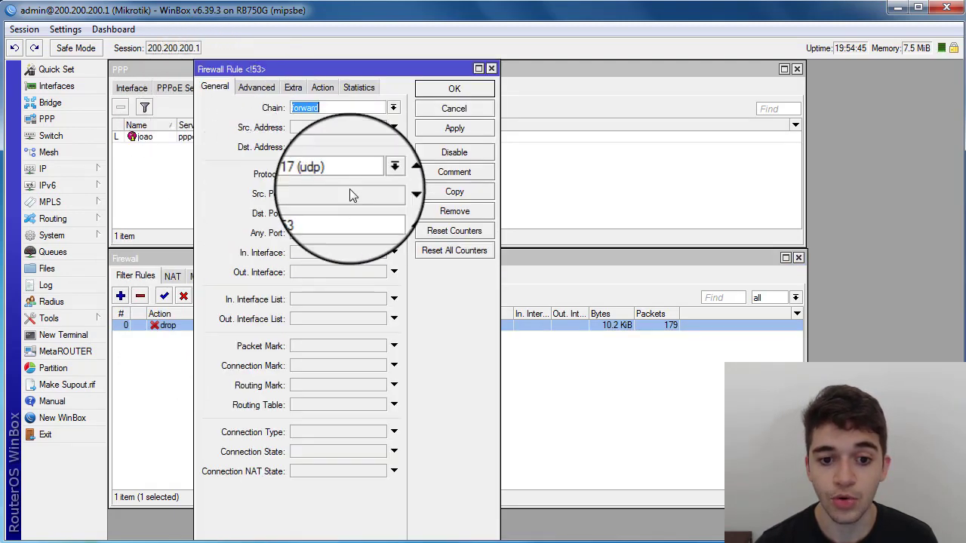
pyautogui.click(322, 213)
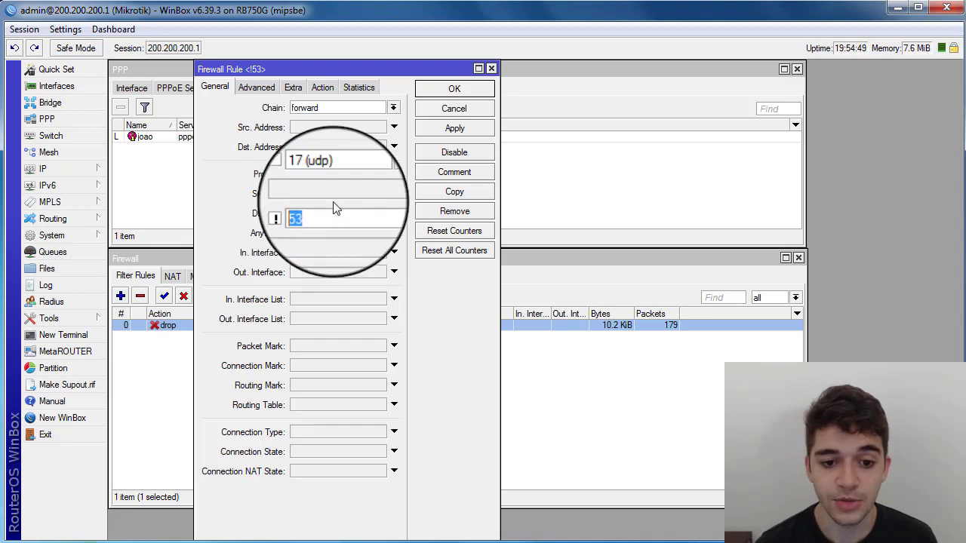
pyautogui.click(451, 92)
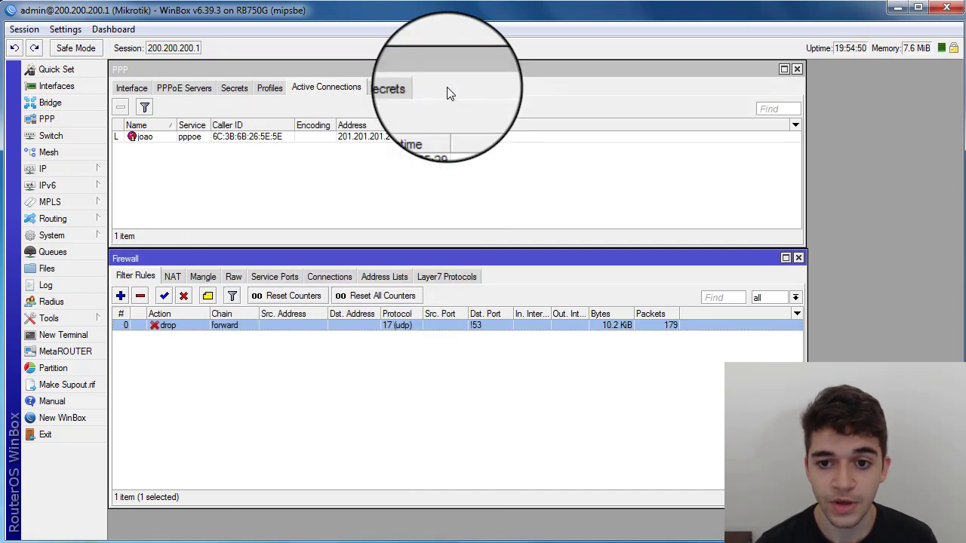
# Step: Start a new forward filter rule for tcp matching every destination port except 8080 and 8081
pyautogui.click(120, 297)
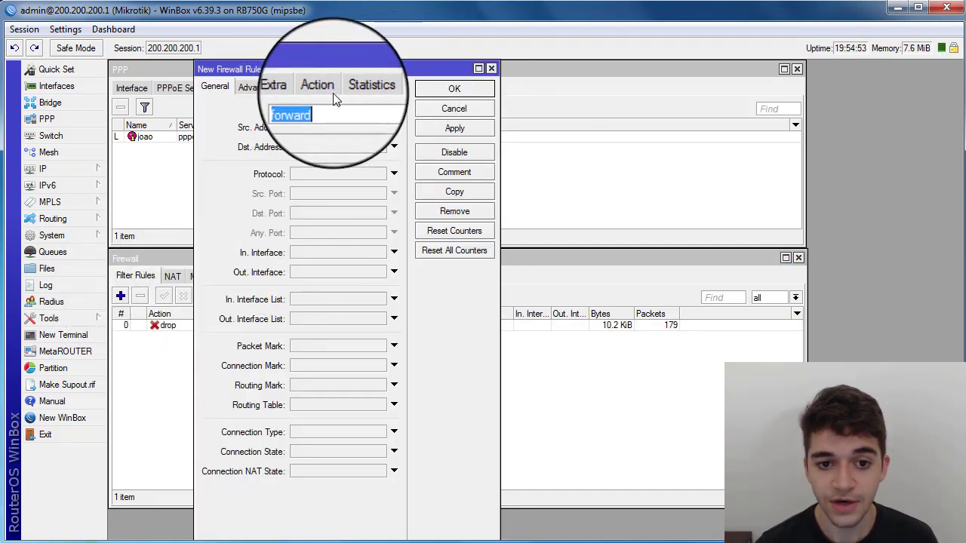
pyautogui.click(314, 176)
pyautogui.click(381, 173)
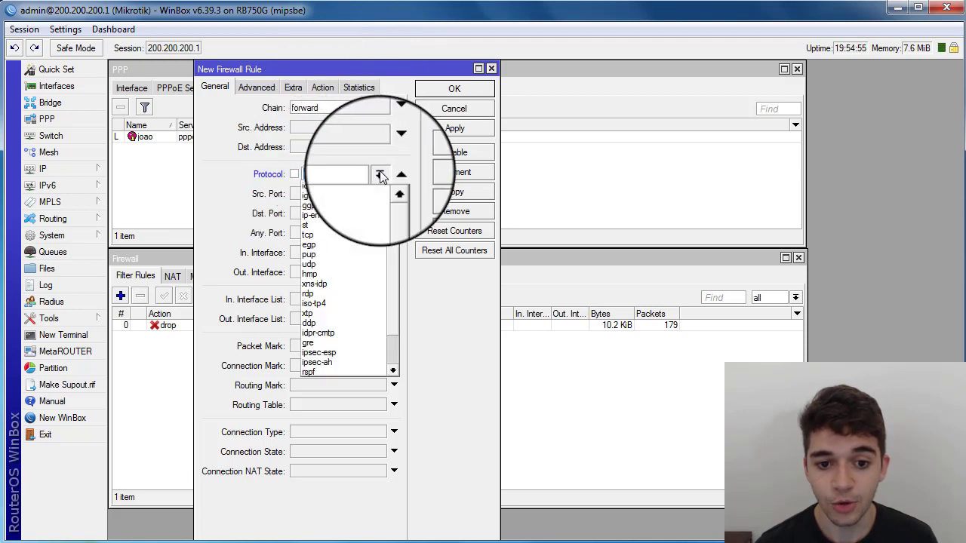
pyautogui.click(344, 182)
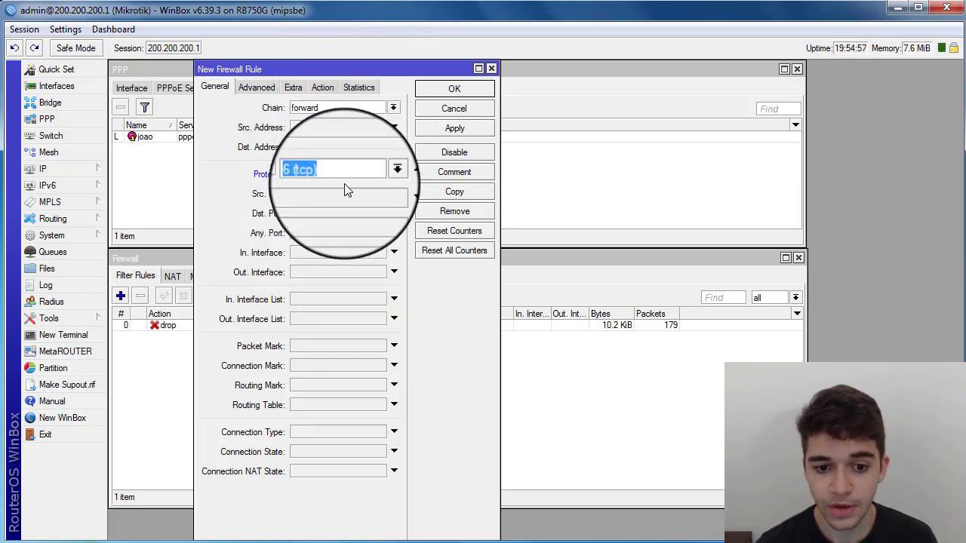
pyautogui.click(326, 218)
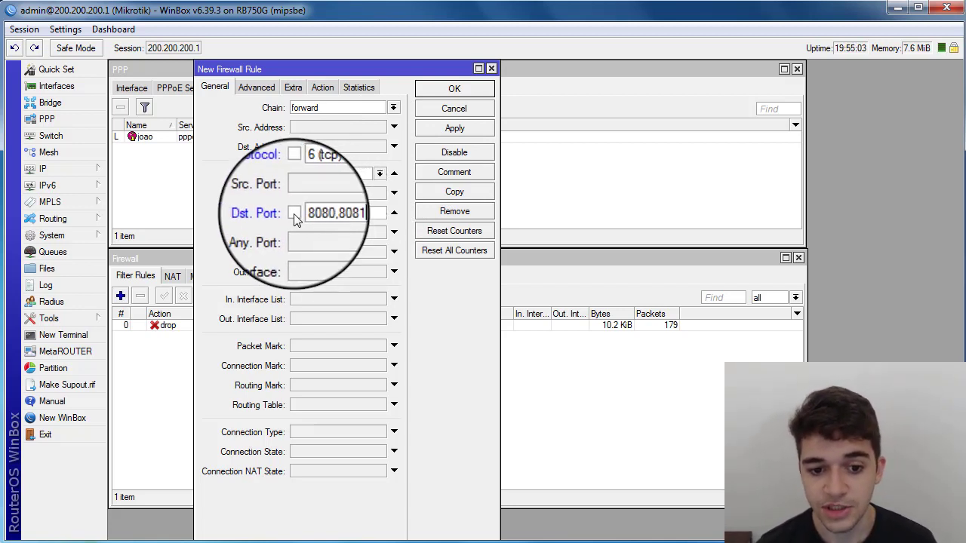
pyautogui.click(295, 213)
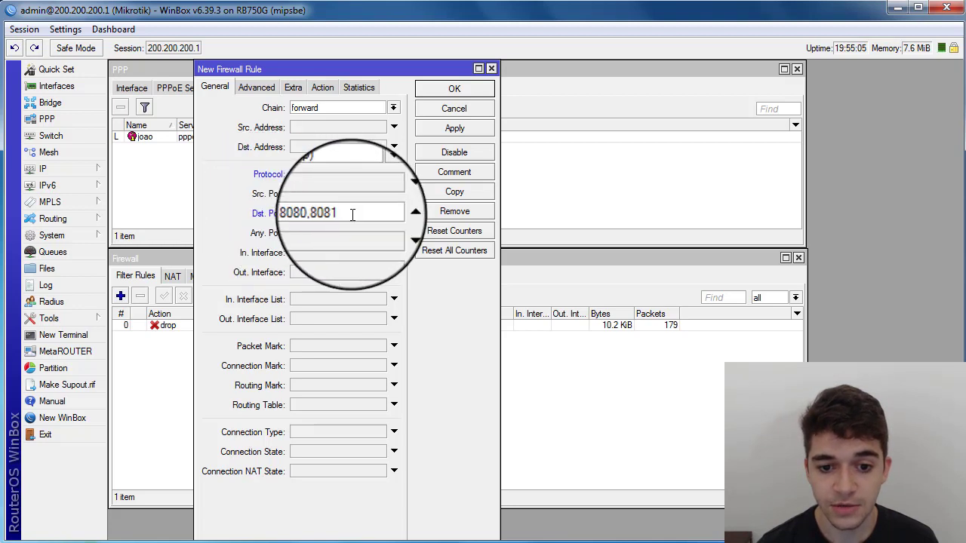
# Step: Limit the new tcp rule to the Bloqueado source address list, set its action to drop, and save it
pyautogui.click(262, 83)
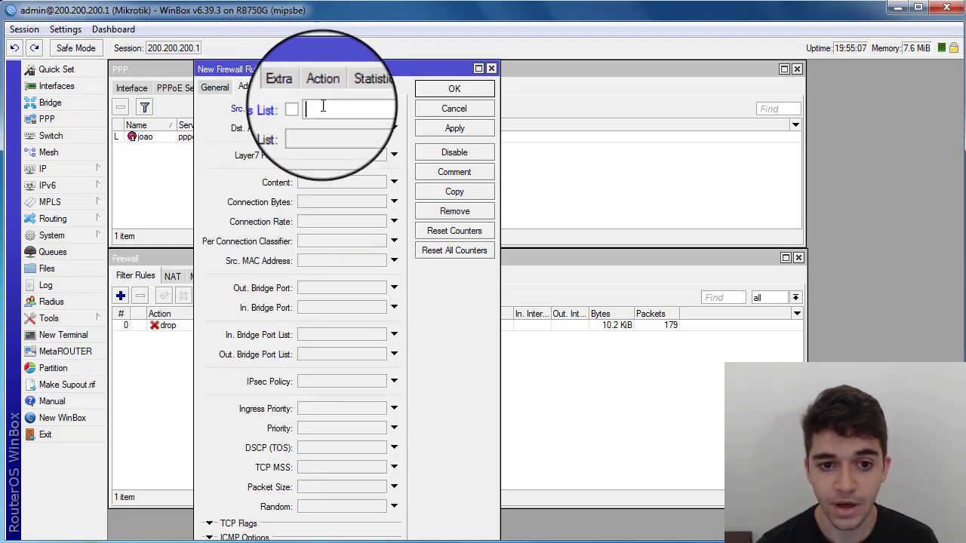
pyautogui.click(394, 108)
pyautogui.click(382, 108)
pyautogui.click(329, 123)
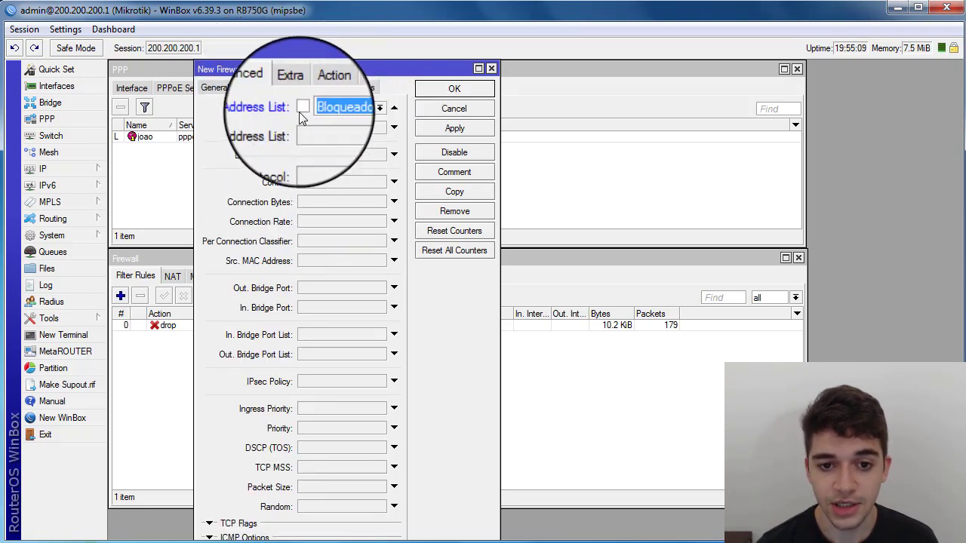
pyautogui.click(320, 85)
pyautogui.click(309, 108)
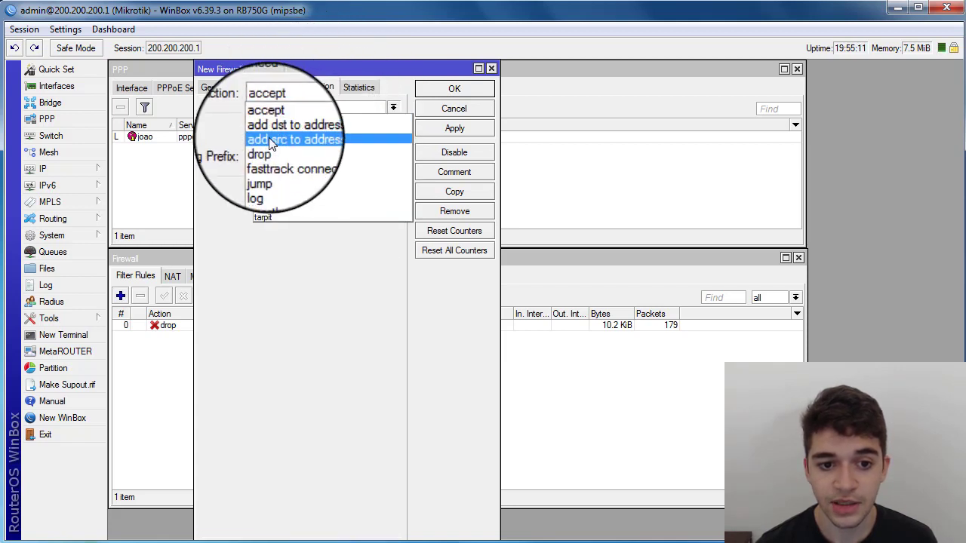
pyautogui.click(272, 149)
pyautogui.click(453, 89)
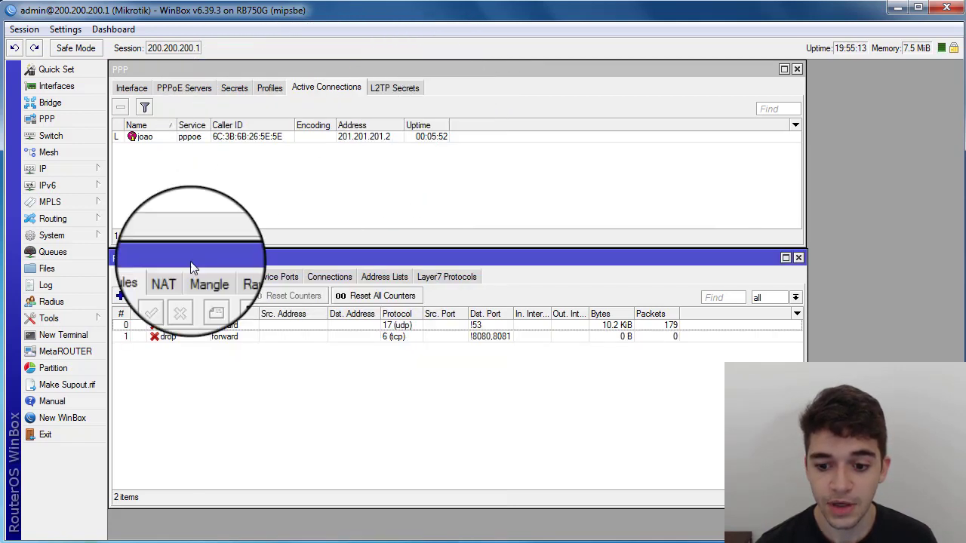
# Step: Start another forward filter rule with the protocol set to icmp
pyautogui.click(121, 296)
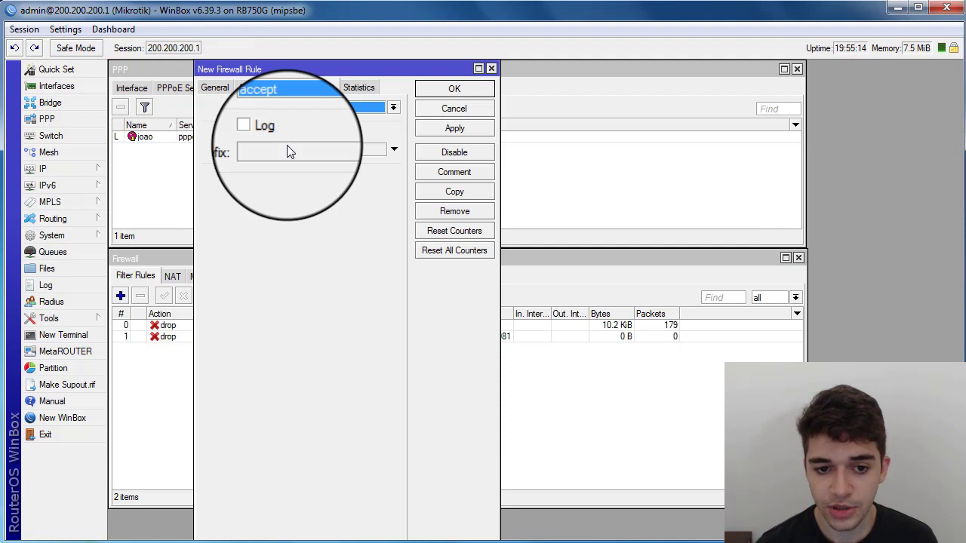
pyautogui.click(214, 87)
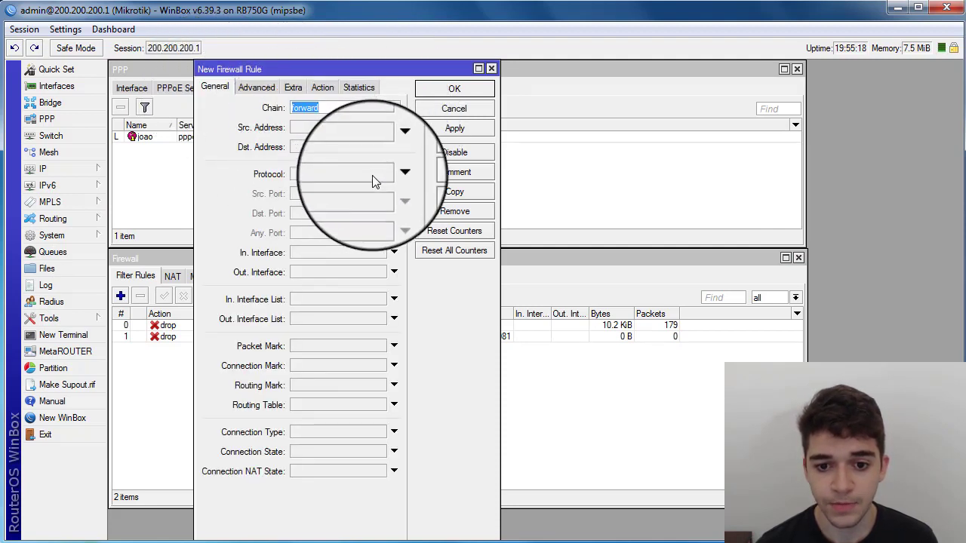
pyautogui.click(392, 174)
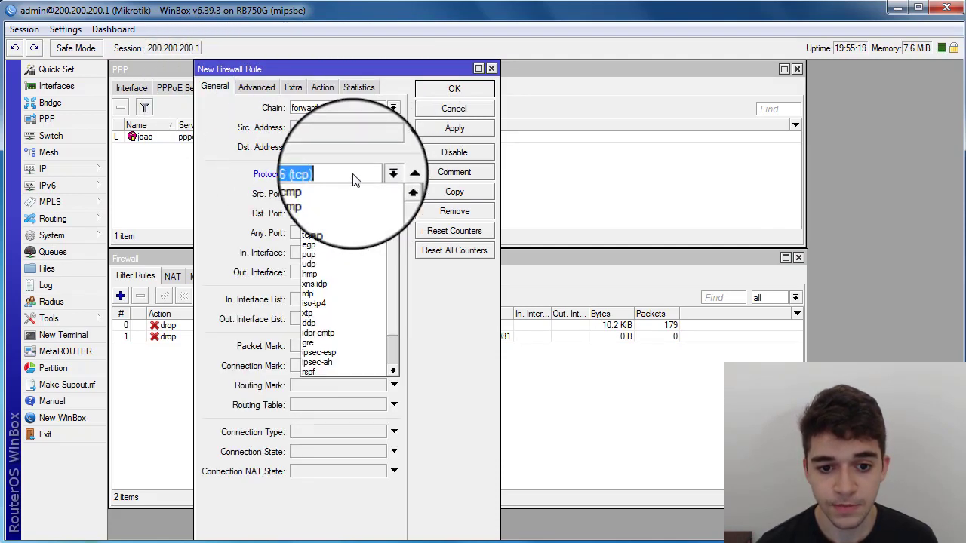
pyautogui.click(315, 186)
# Step: Limit the icmp rule to the Bloqueado source address list, set its action to drop, and save it
pyautogui.click(256, 88)
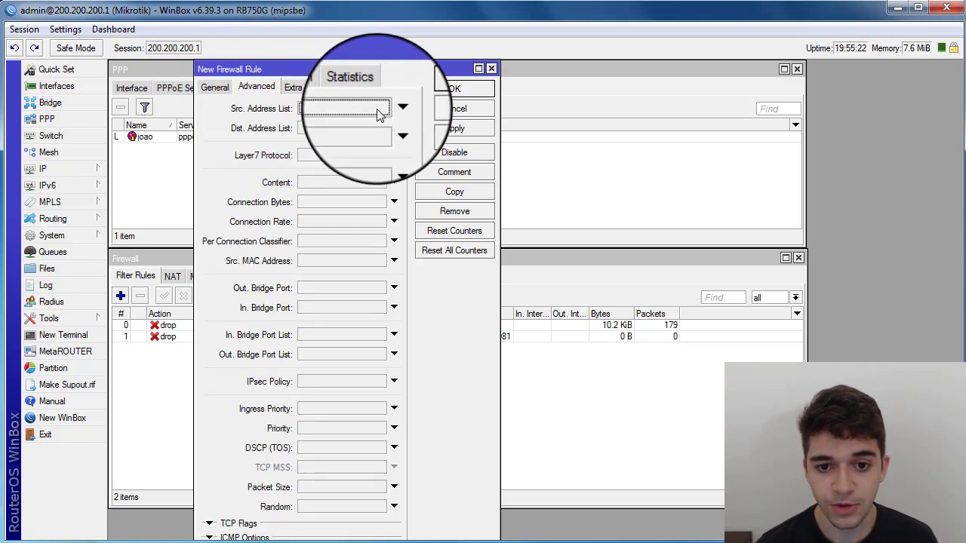
pyautogui.click(380, 109)
pyautogui.click(326, 118)
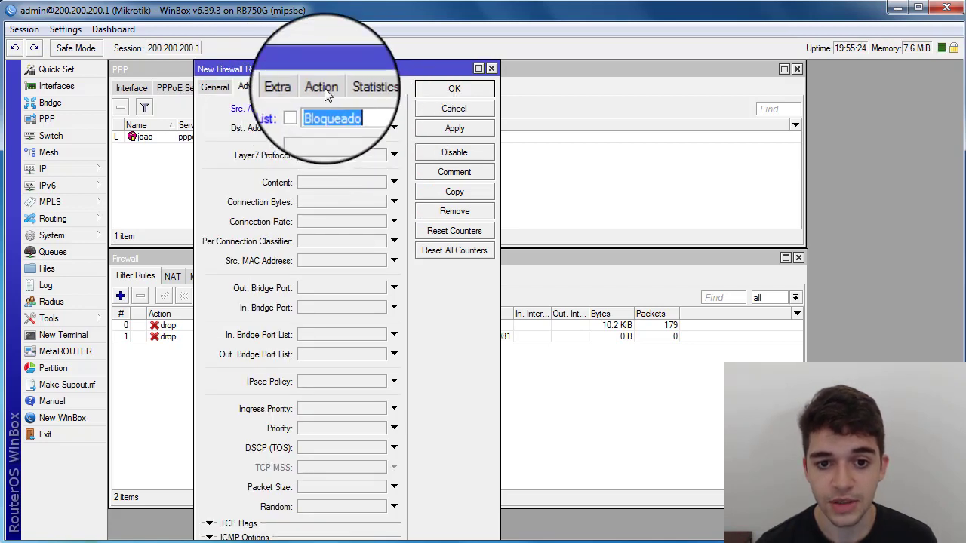
pyautogui.click(323, 87)
pyautogui.click(298, 110)
pyautogui.click(291, 143)
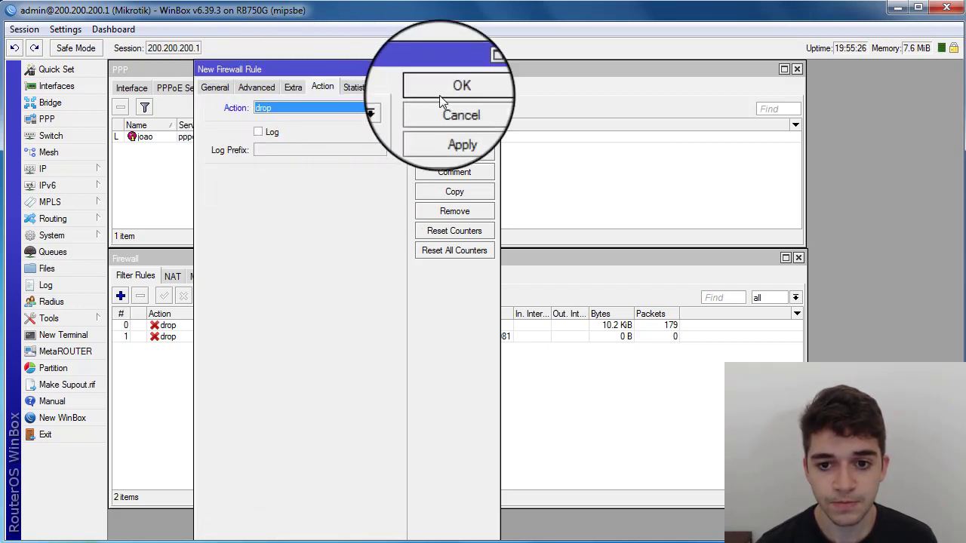
pyautogui.click(454, 89)
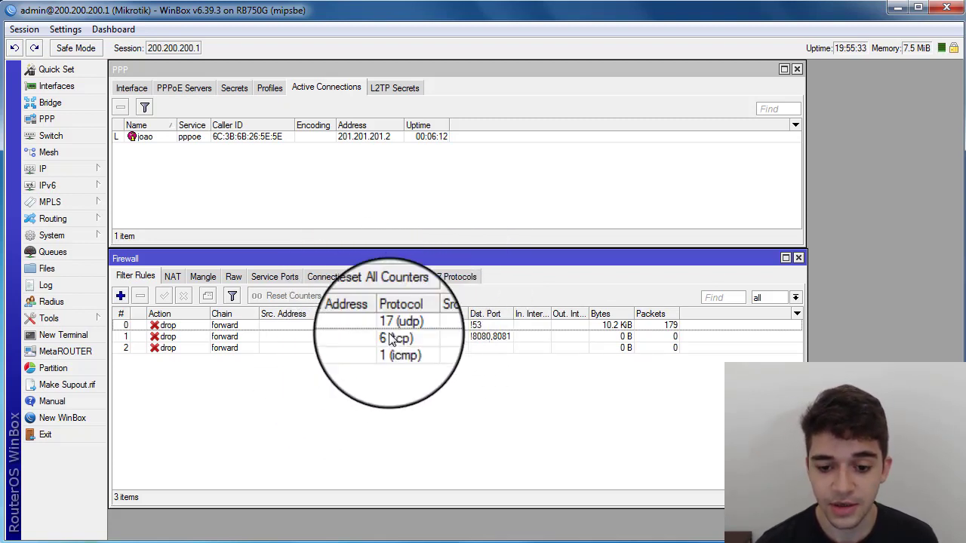
# Step: Review the udp drop rule's protocol and excluded destination port, then close the rule
pyautogui.click(256, 325)
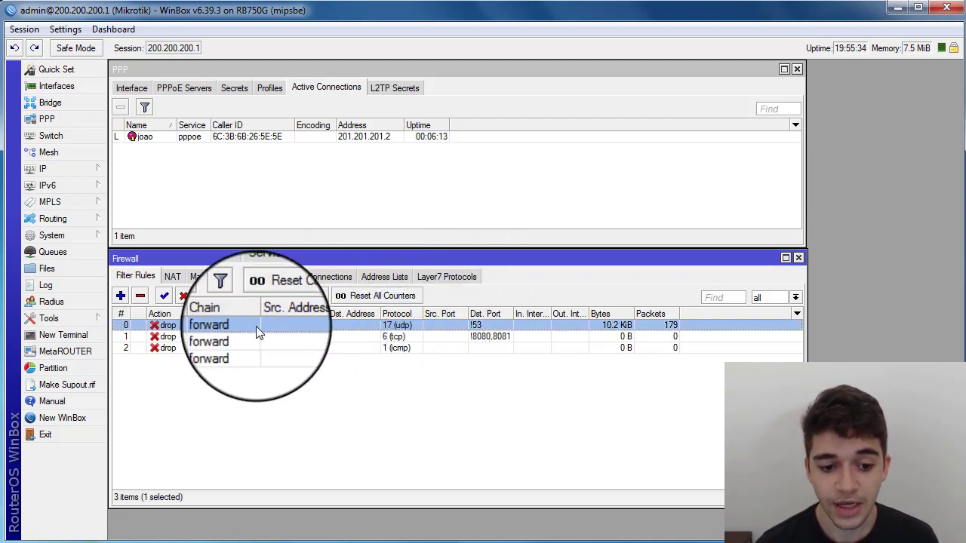
pyautogui.doubleClick(323, 325)
pyautogui.click(216, 90)
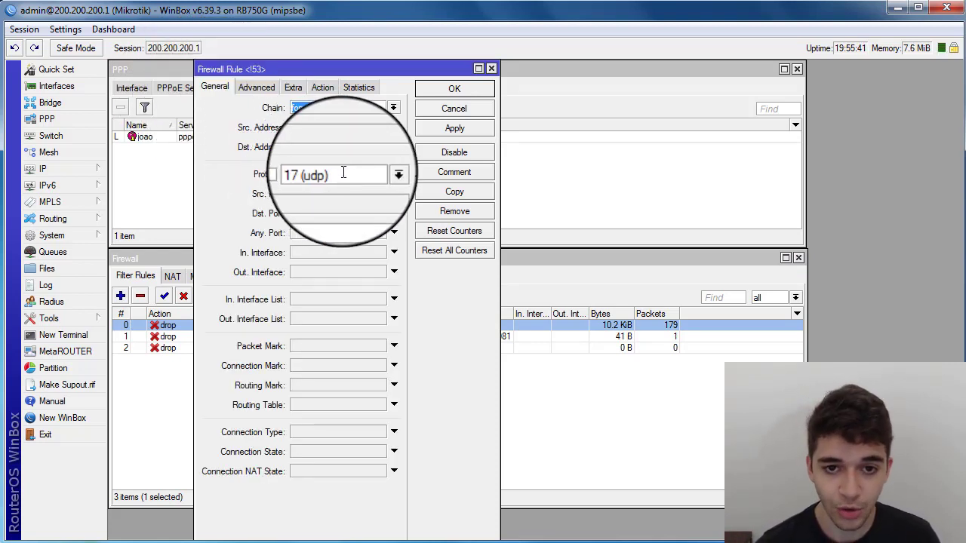
pyautogui.doubleClick(306, 214)
pyautogui.doubleClick(303, 213)
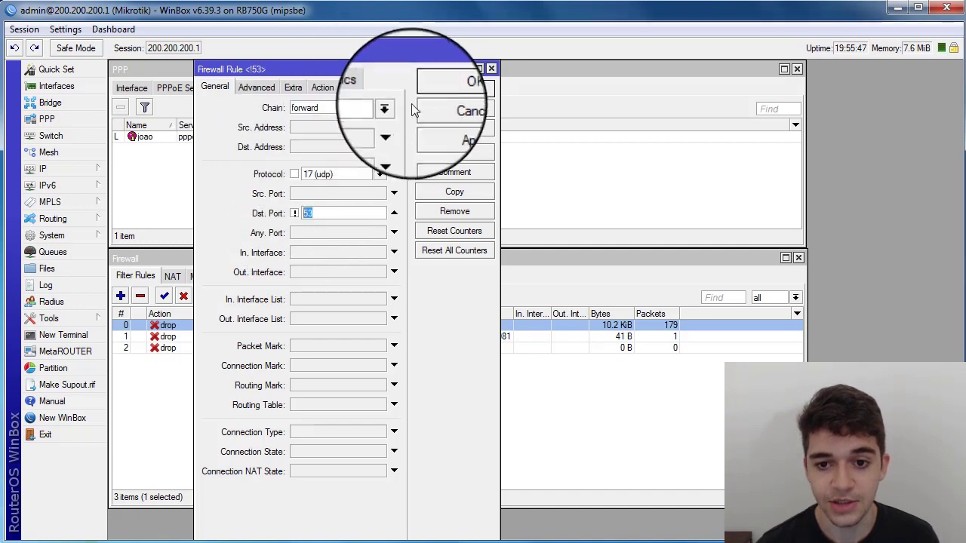
pyautogui.click(455, 88)
# Step: Review the tcp drop rule's excluded destination ports and its action, then close the rule
pyautogui.click(305, 338)
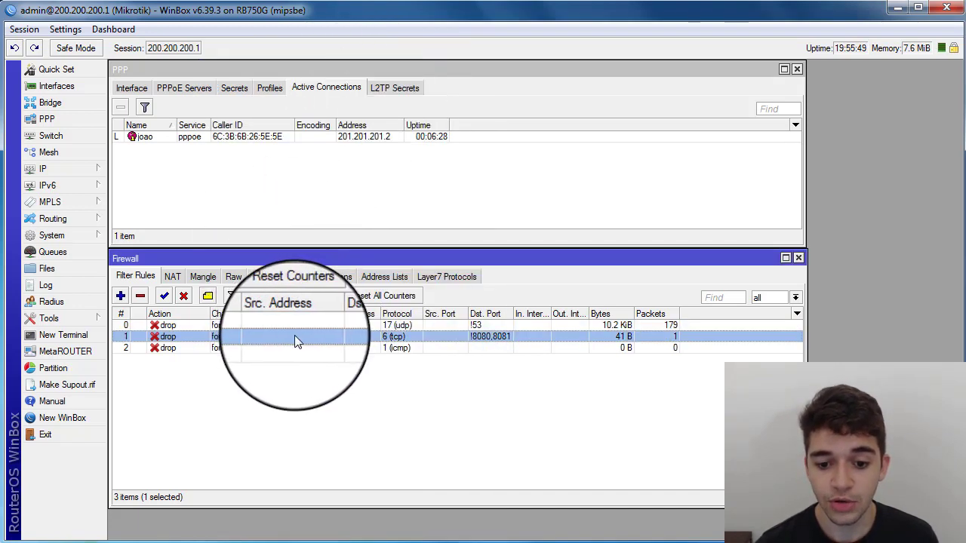
pyautogui.doubleClick(295, 336)
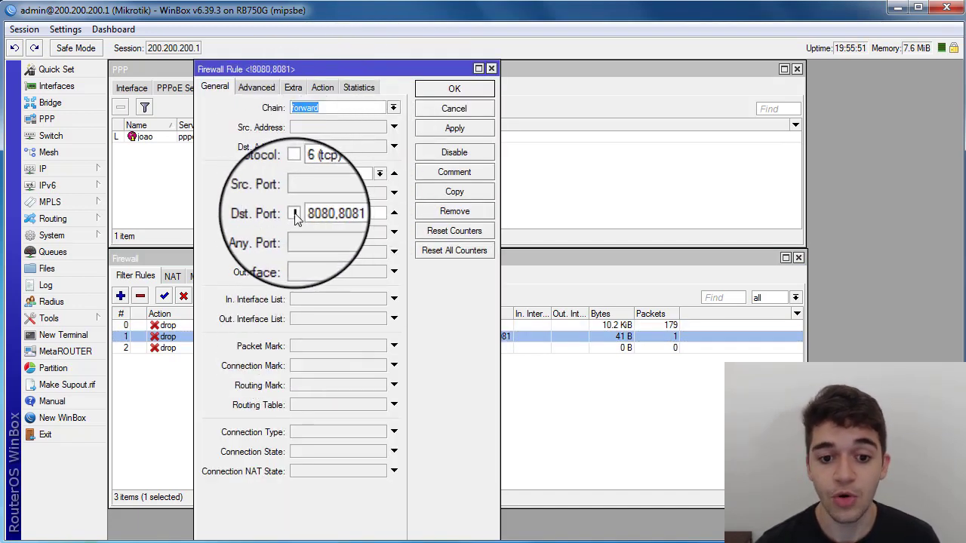
pyautogui.moveTo(305, 214); pyautogui.dragTo(351, 214)
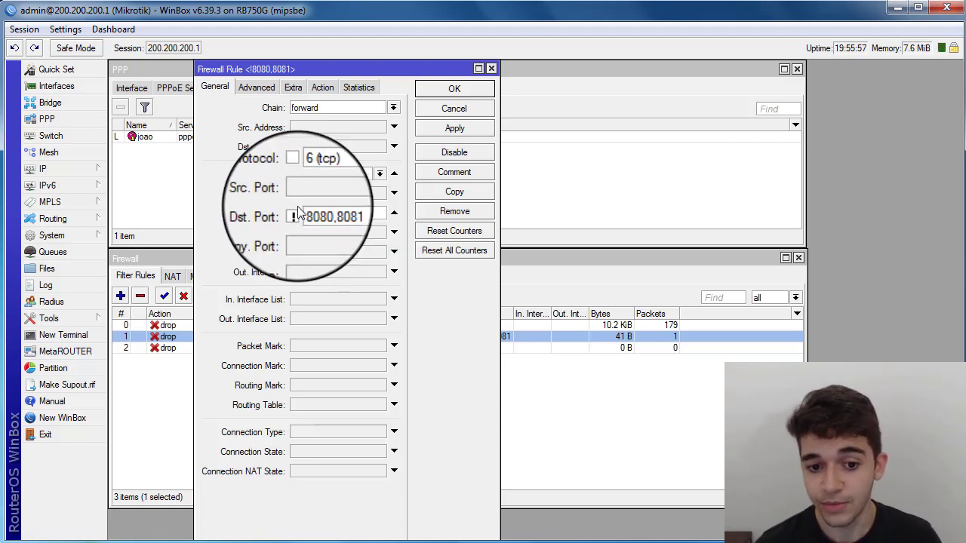
pyautogui.doubleClick(352, 212)
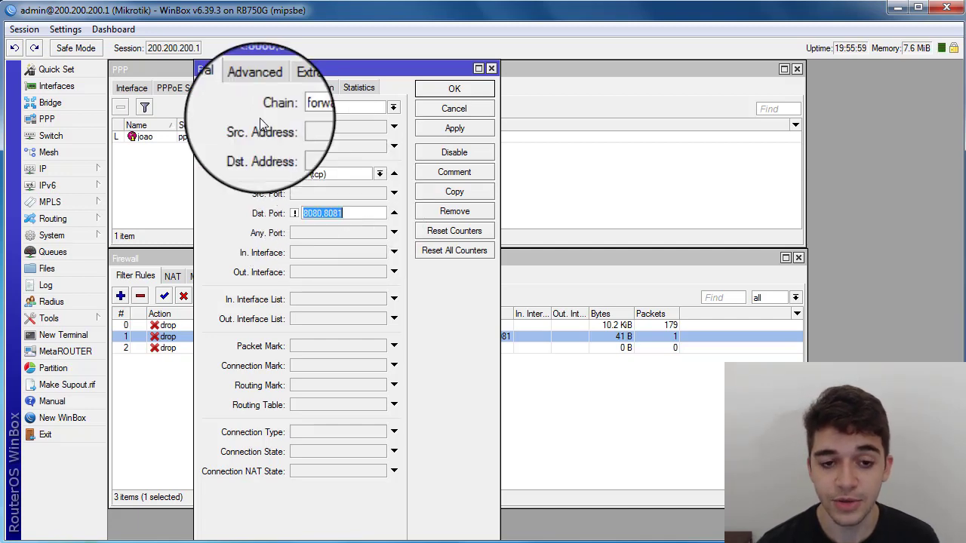
pyautogui.click(293, 88)
pyautogui.click(322, 87)
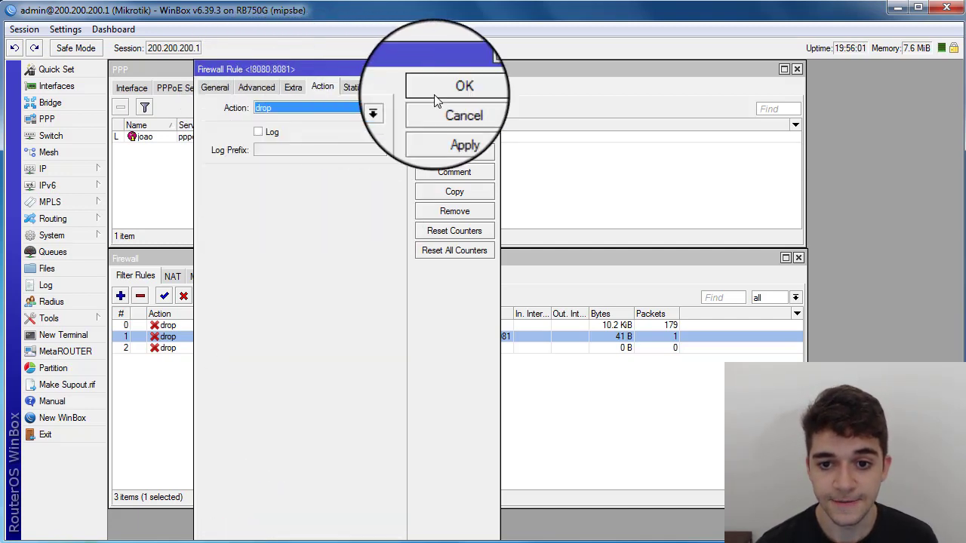
pyautogui.click(454, 88)
# Step: Review the icmp drop rule's general settings, source address list and action, then close the rule
pyautogui.doubleClick(295, 348)
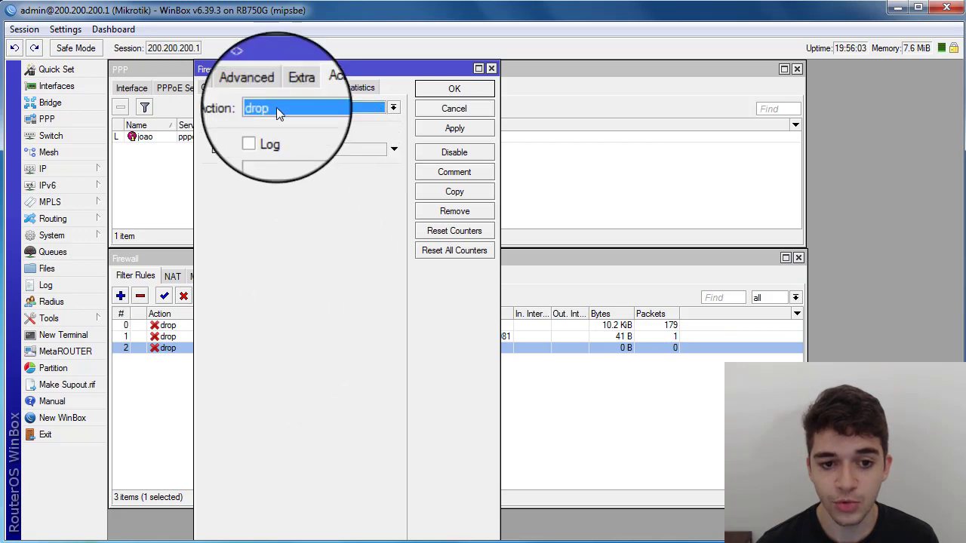
pyautogui.click(214, 87)
pyautogui.click(256, 87)
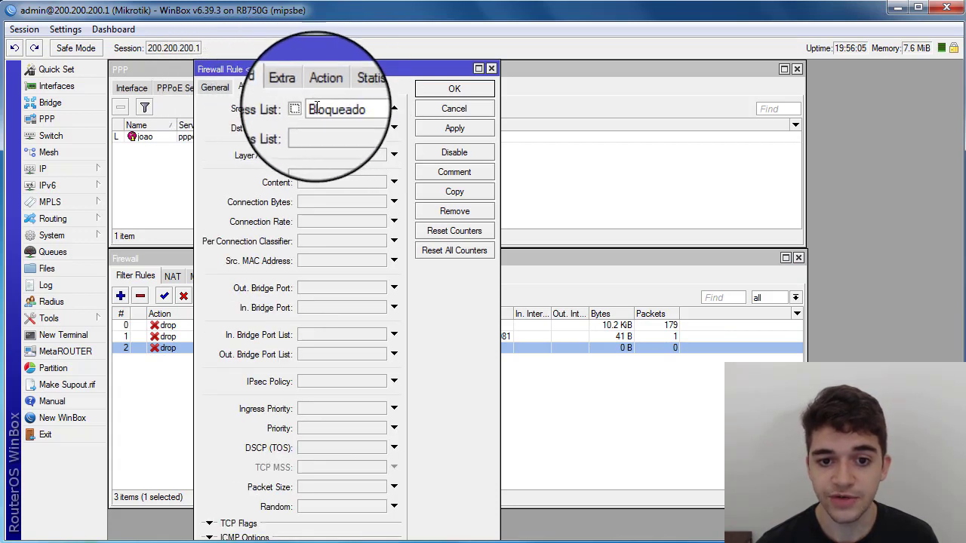
pyautogui.click(322, 87)
pyautogui.click(455, 89)
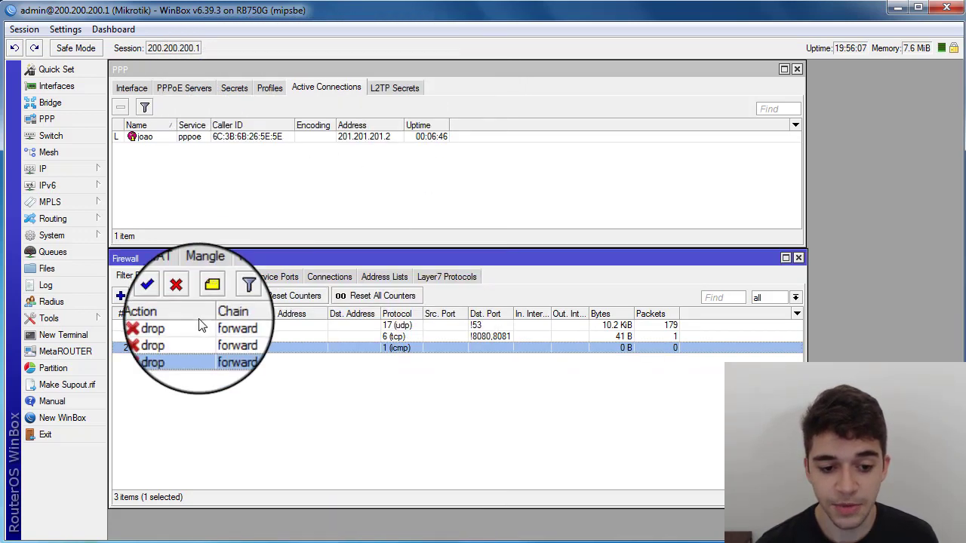
pyautogui.click(201, 371)
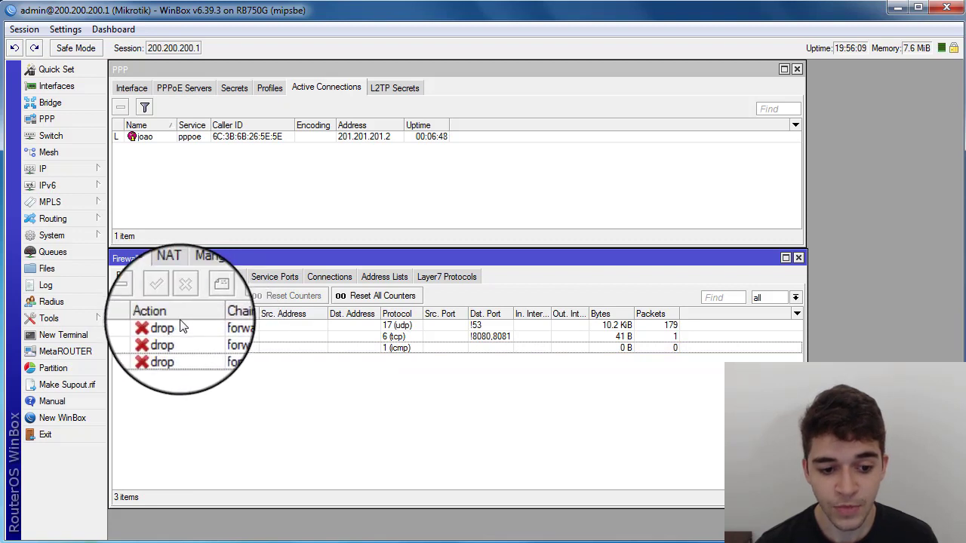
pyautogui.click(181, 327)
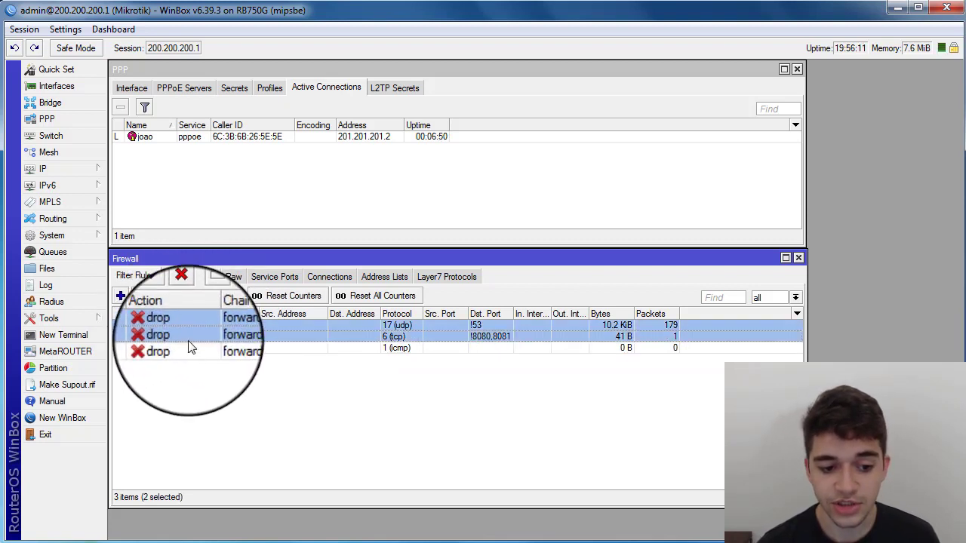
pyautogui.click(190, 371)
# Step: Add the comment "Bloqueia UDP" to the udp drop rule in the firewall filter rules
pyautogui.click(185, 327)
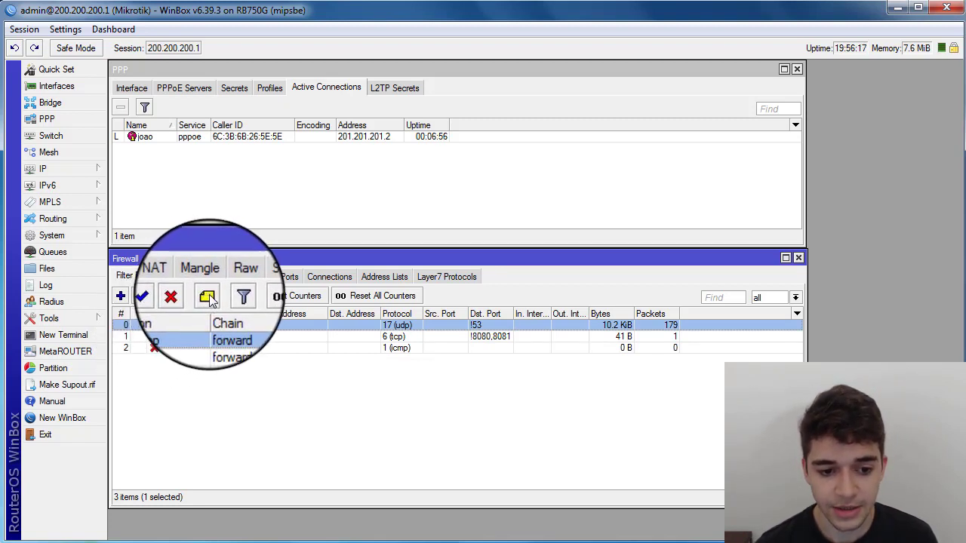
pyautogui.click(209, 296)
pyautogui.moveTo(546, 270); pyautogui.dragTo(400, 250)
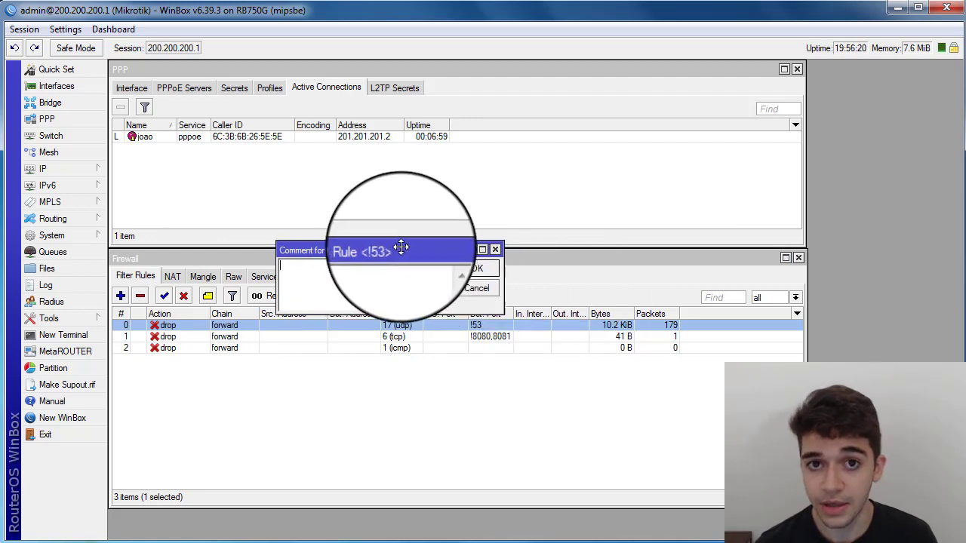
pyautogui.write('B')
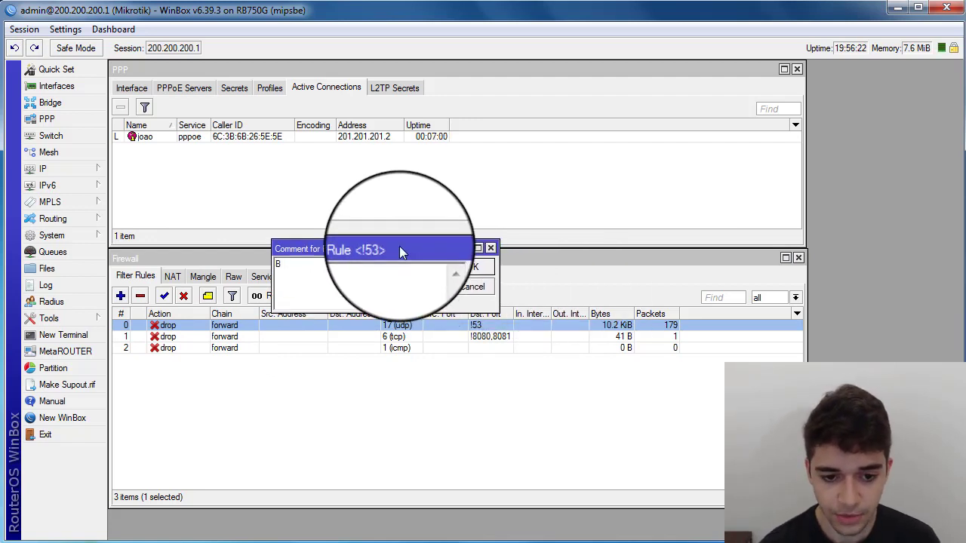
pyautogui.write('LOQUEI')
pyautogui.press('BackSpace')
pyautogui.press('BackSpace')
pyautogui.press('BackSpace')
pyautogui.press('BackSpace')
pyautogui.press('BackSpace')
pyautogui.press('BackSpace')
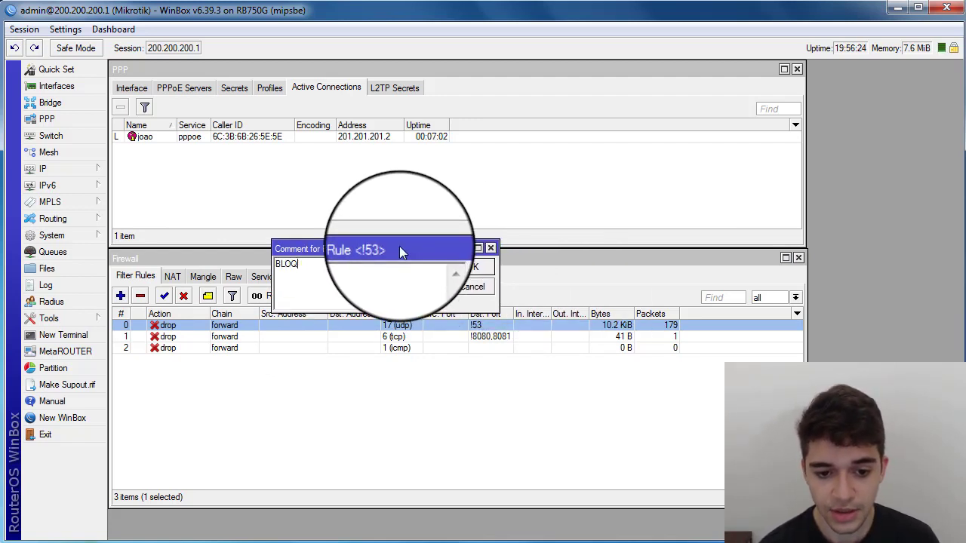
pyautogui.write('oq')
pyautogui.press('BackSpace')
pyautogui.press('BackSpace')
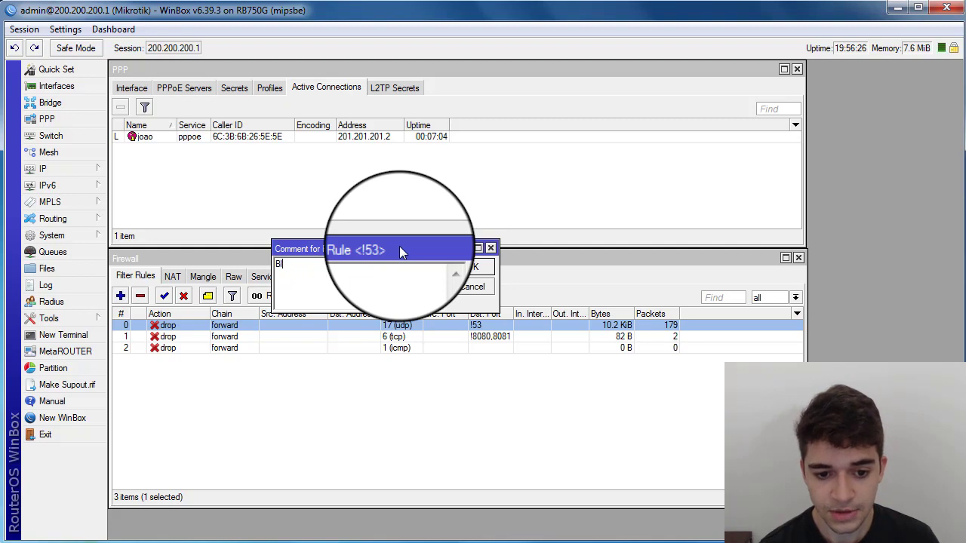
pyautogui.write('loqueia UDP')
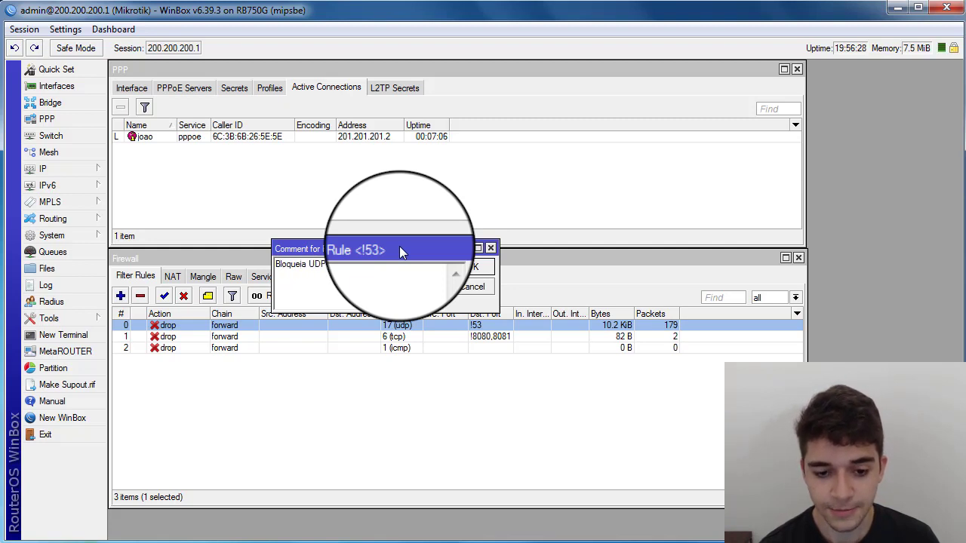
pyautogui.press('Return')
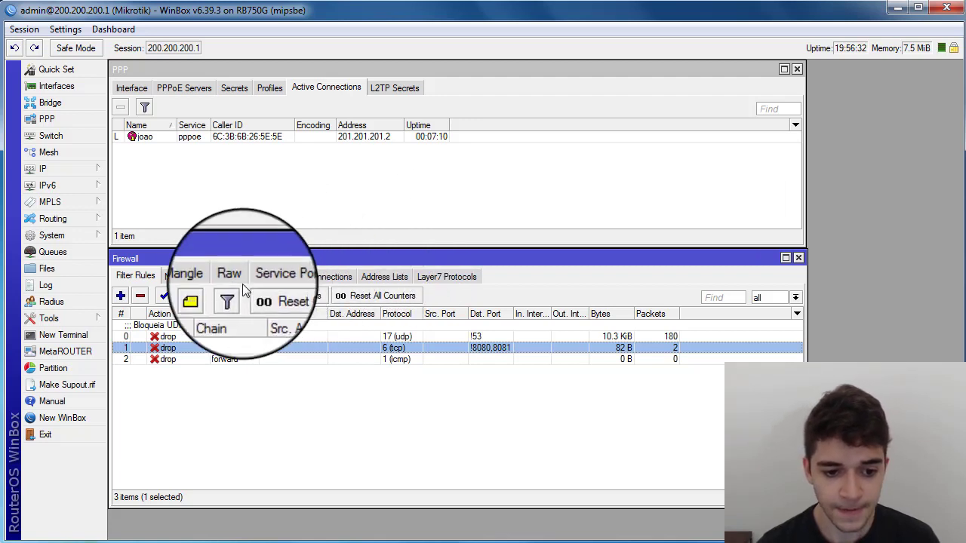
# Step: Add the comment "Bloqueia TCP" to the tcp drop rule that excludes ports 8080 and 8081
pyautogui.click(207, 296)
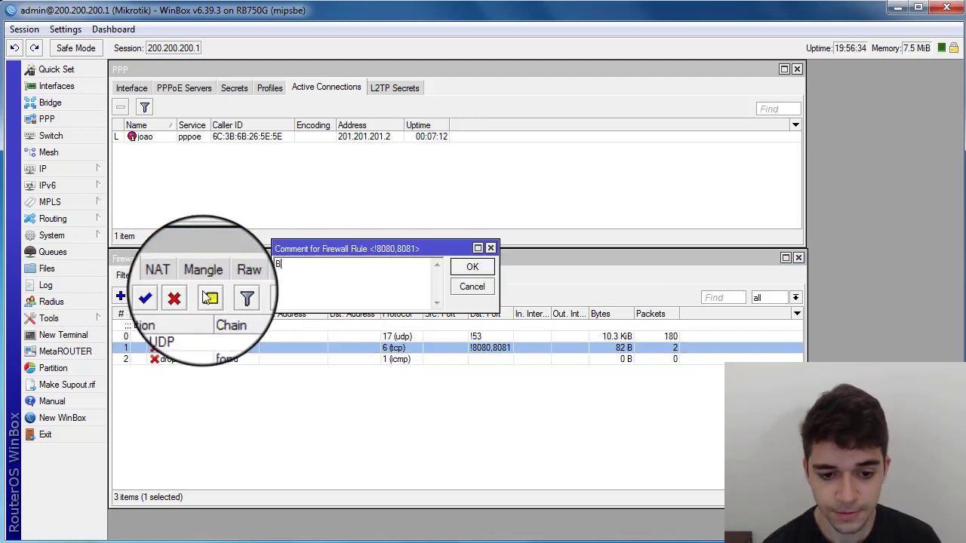
pyautogui.write('Bloqueia TCP')
pyautogui.press('Return')
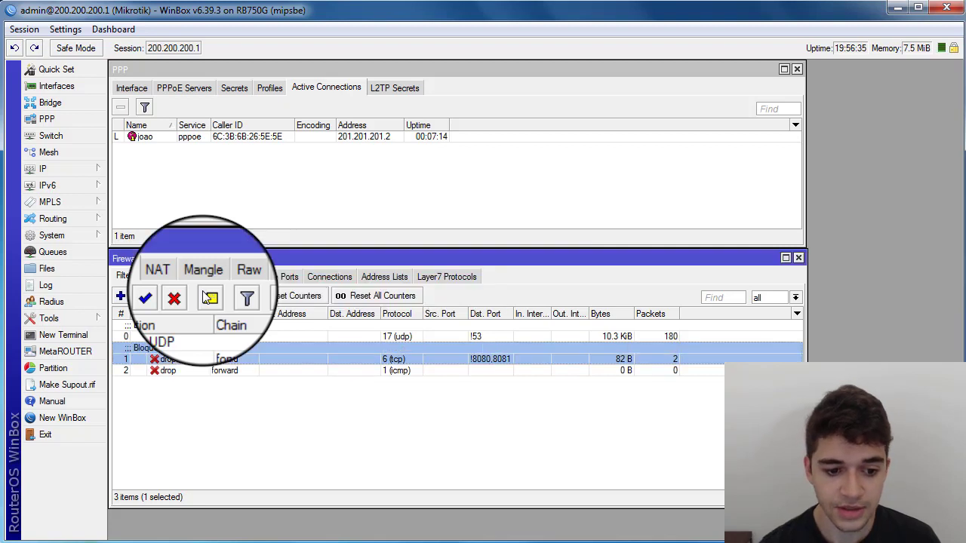
# Step: Add the comment "Bloqueia ICMP" to the icmp drop rule, keeping the rule enabled
pyautogui.click(170, 370)
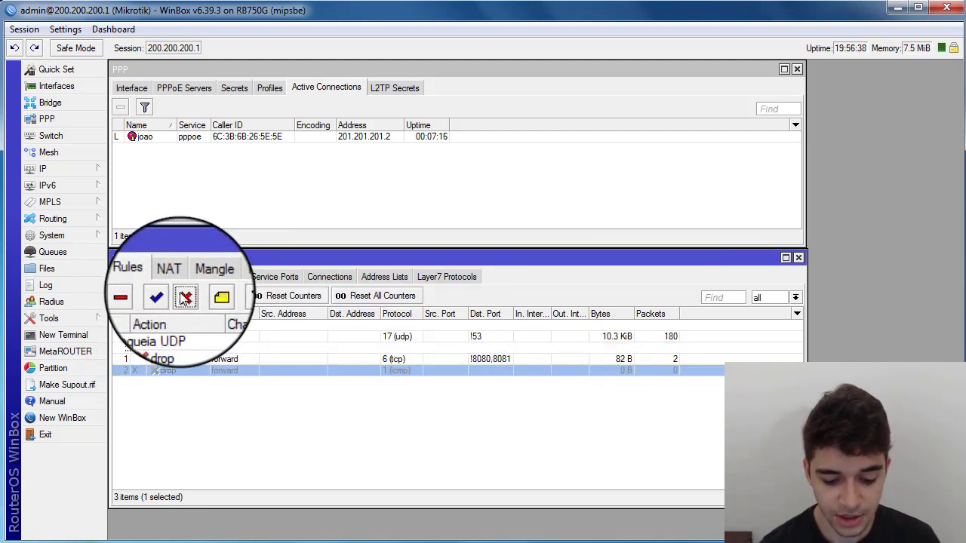
pyautogui.click(167, 296)
pyautogui.click(208, 297)
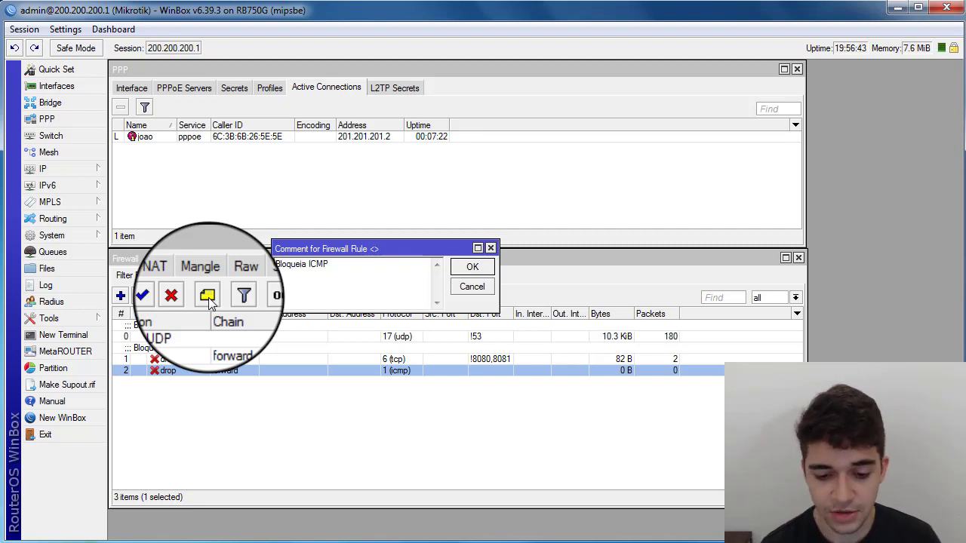
pyautogui.click(472, 267)
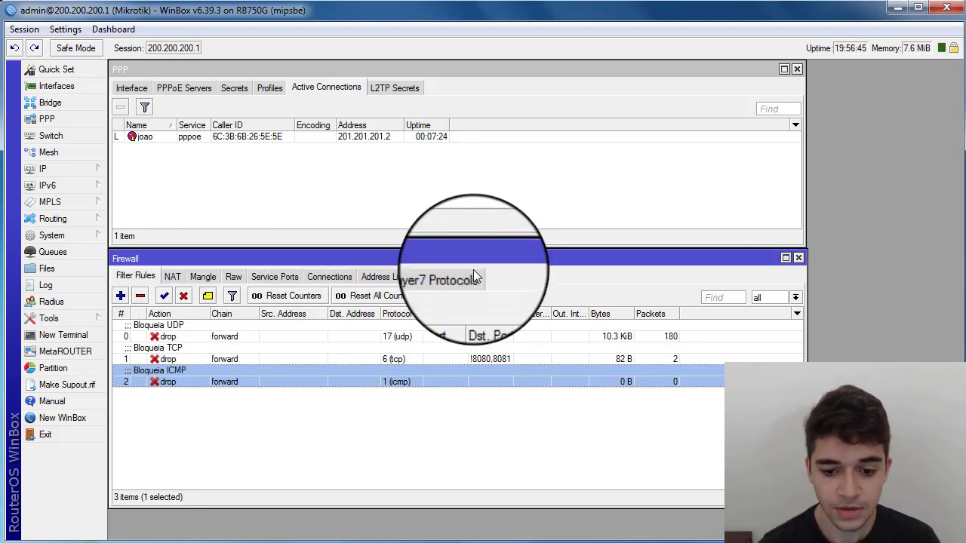
pyautogui.click(201, 416)
# Step: Add the comment "Redireciona Porta 80" to the dst-nat rule for tcp port 80 in the firewall's NAT rules
pyautogui.click(171, 277)
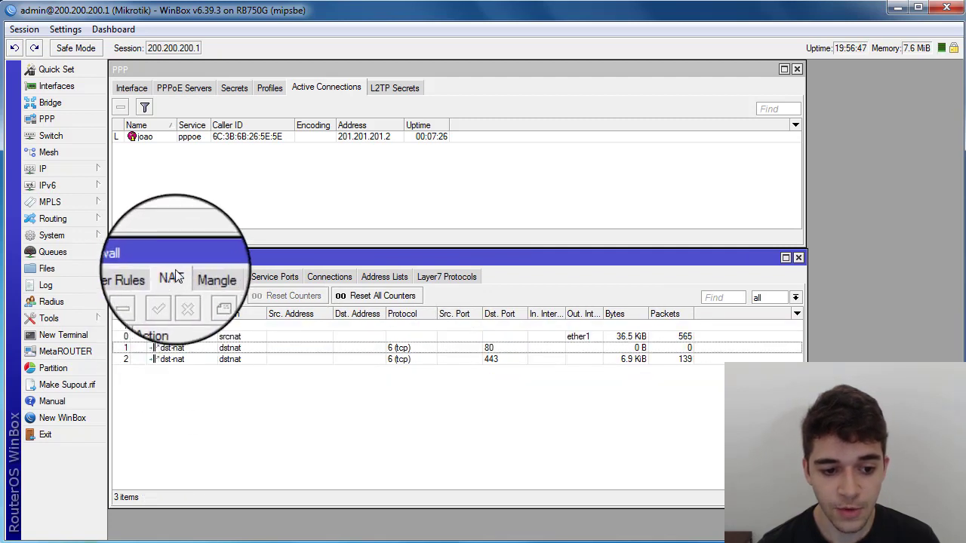
pyautogui.click(173, 350)
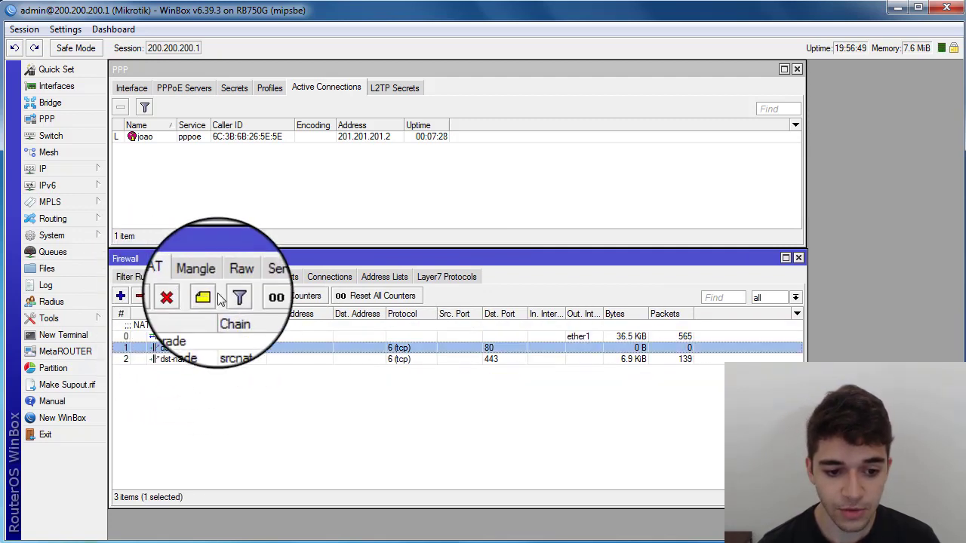
pyautogui.click(210, 297)
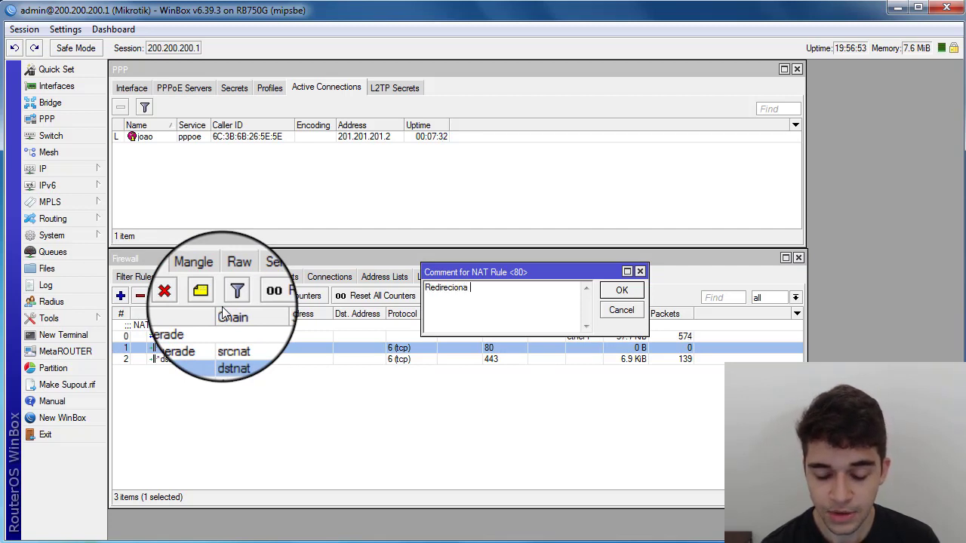
pyautogui.write('Redireciona Porta ')
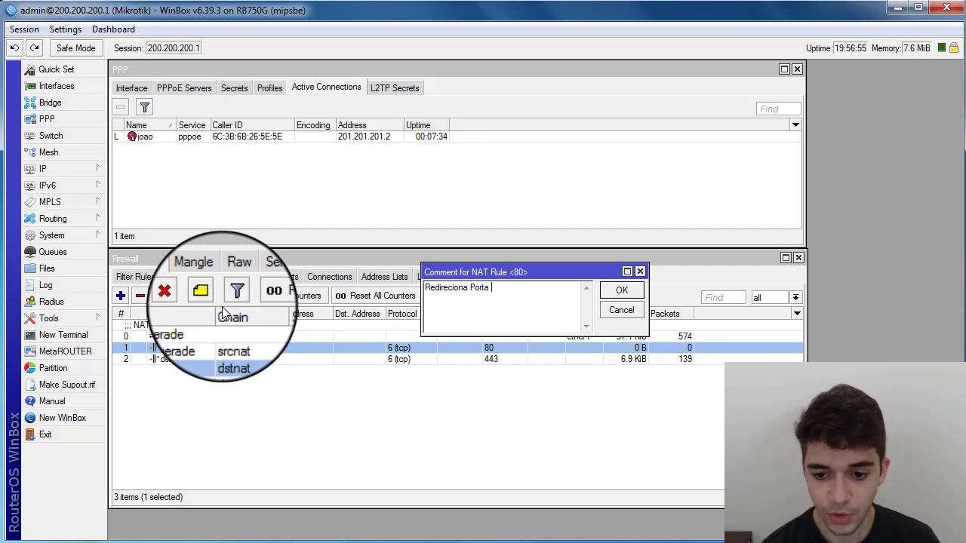
pyautogui.write('80')
pyautogui.press('Return')
# Step: Add the comment "Redireciona Porta 443" to the dst-nat rule for tcp port 443
pyautogui.click(175, 371)
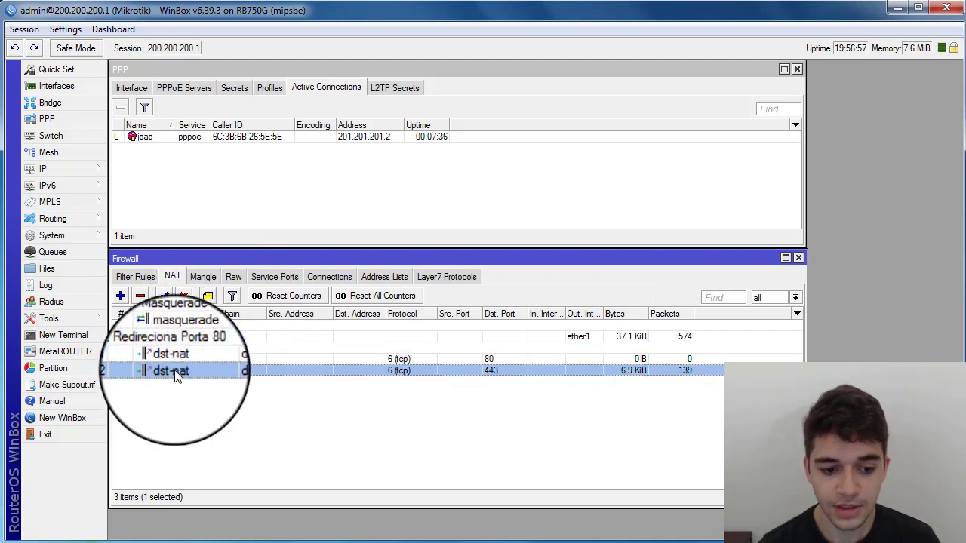
pyautogui.click(210, 299)
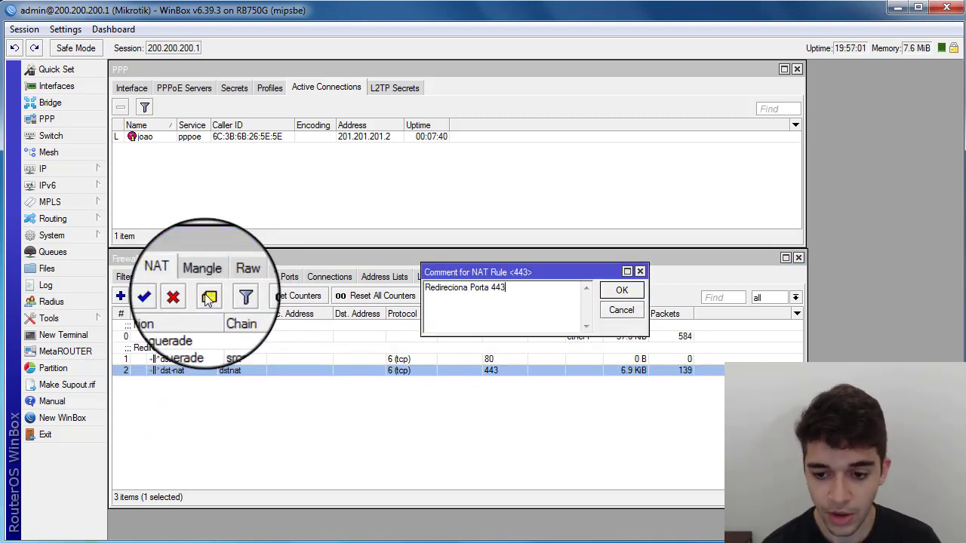
pyautogui.press('Return')
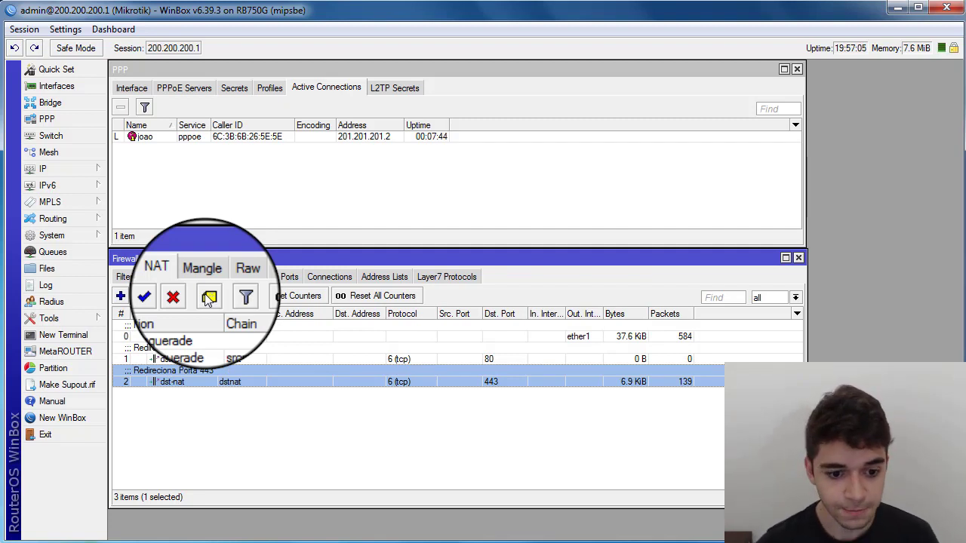
# Step: Review the address list assigned in the Bloqueado PPP profile, then close the profile
pyautogui.click(234, 88)
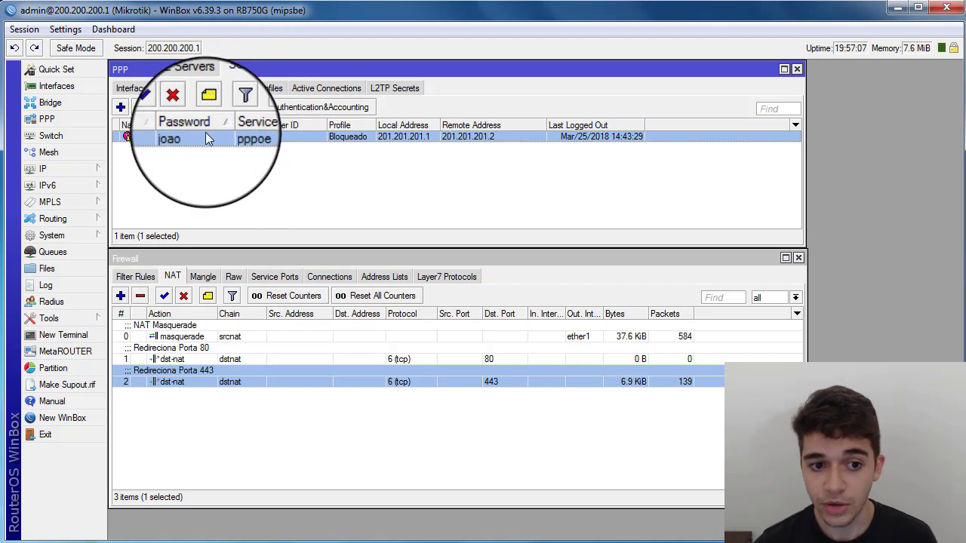
pyautogui.click(269, 87)
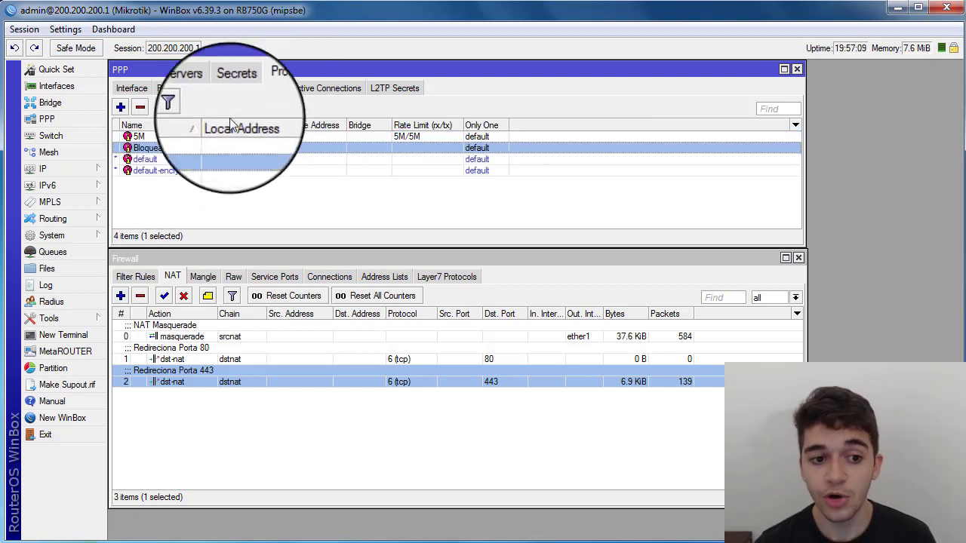
pyautogui.doubleClick(173, 149)
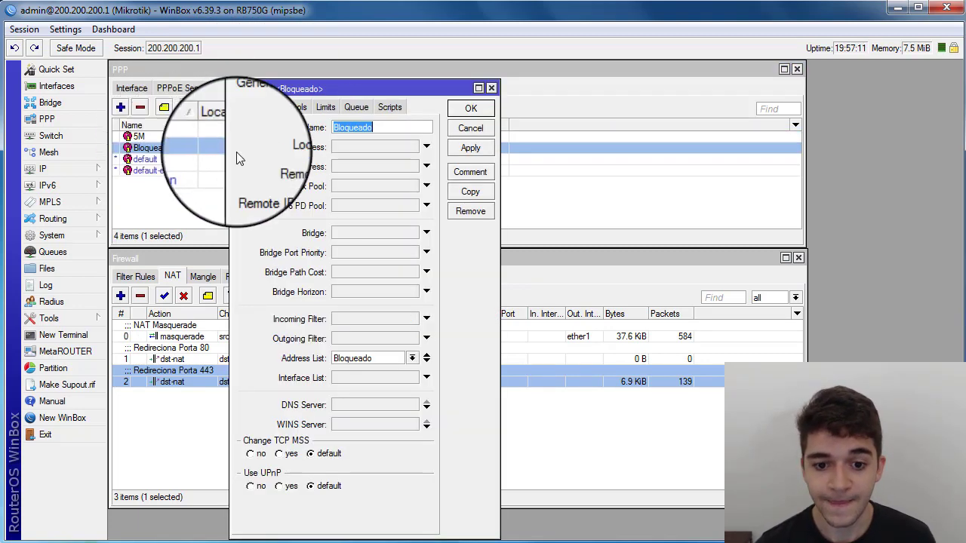
pyautogui.doubleClick(391, 359)
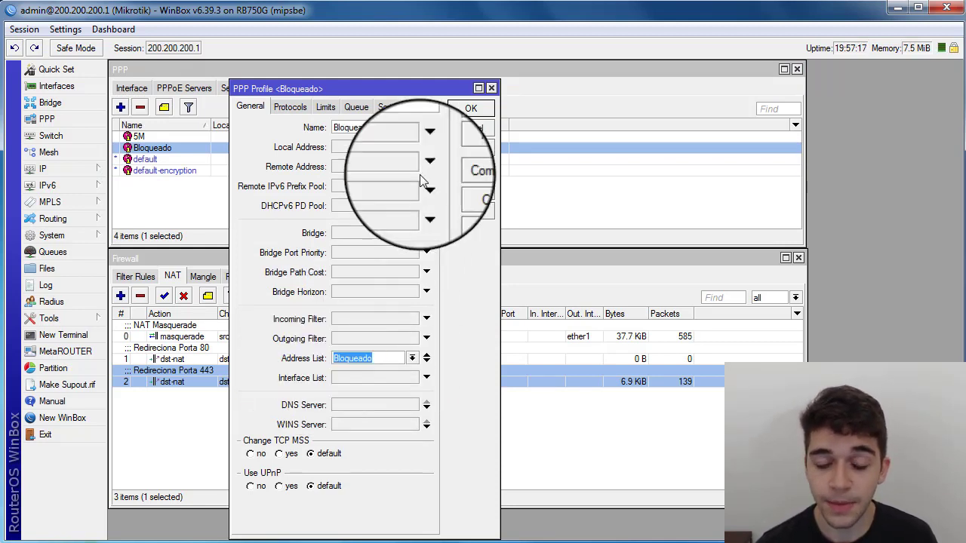
pyautogui.click(471, 109)
# Step: Check the profile assigned to the client's PPP secret, keeping Bloqueado, then view the client's entry in the firewall address lists
pyautogui.click(247, 90)
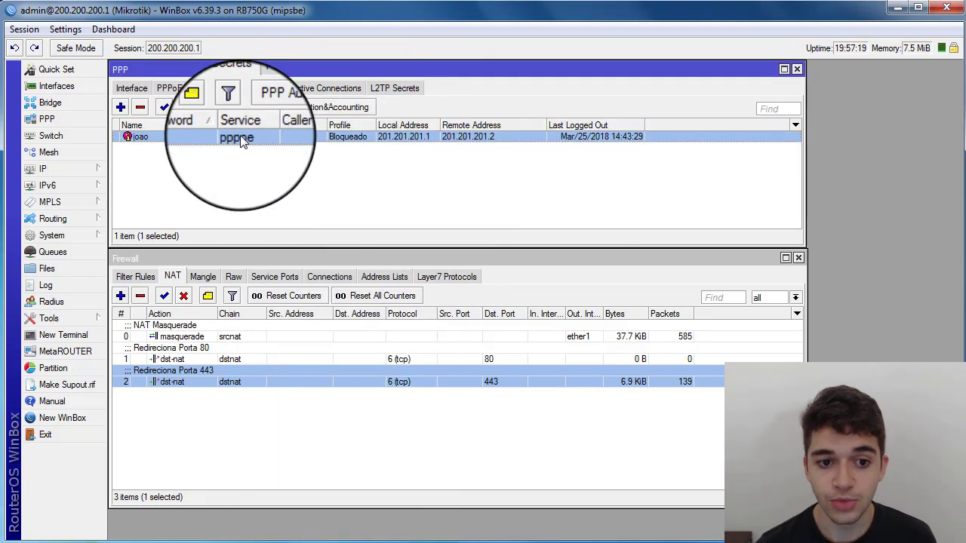
pyautogui.doubleClick(240, 135)
pyautogui.click(308, 255)
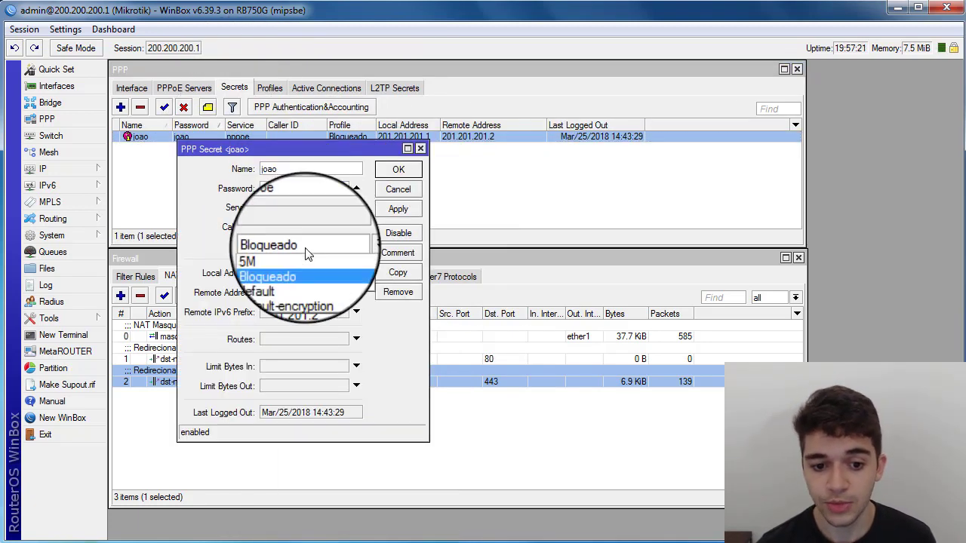
pyautogui.click(308, 266)
pyautogui.click(398, 169)
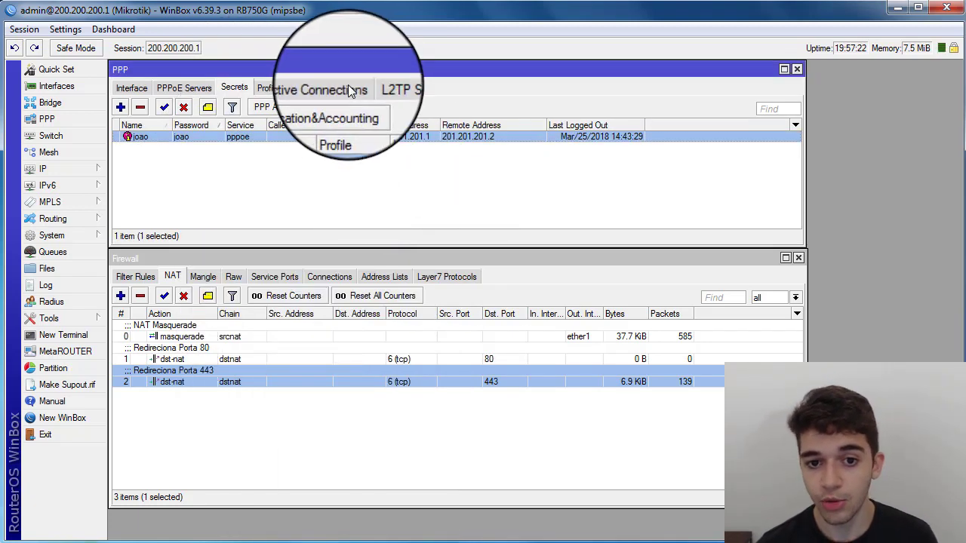
pyautogui.click(384, 277)
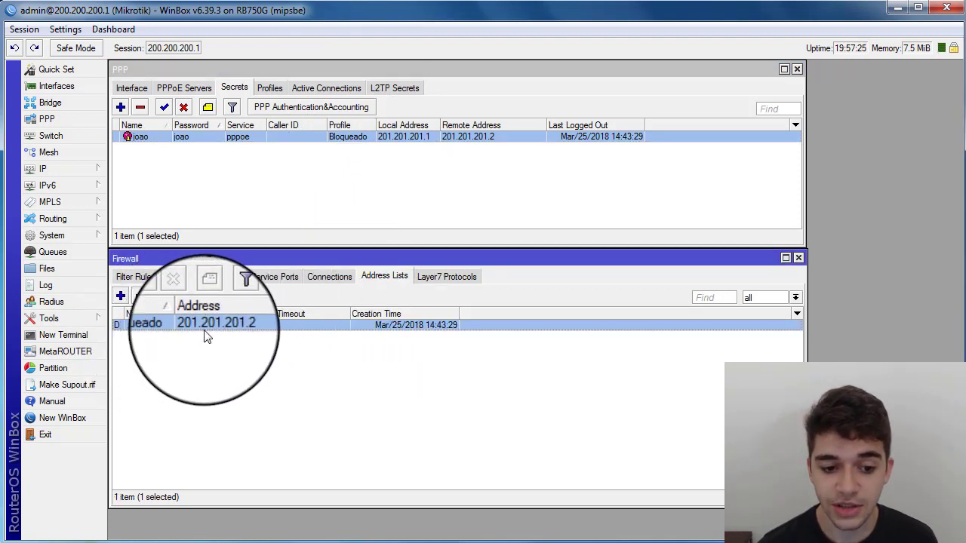
pyautogui.click(241, 340)
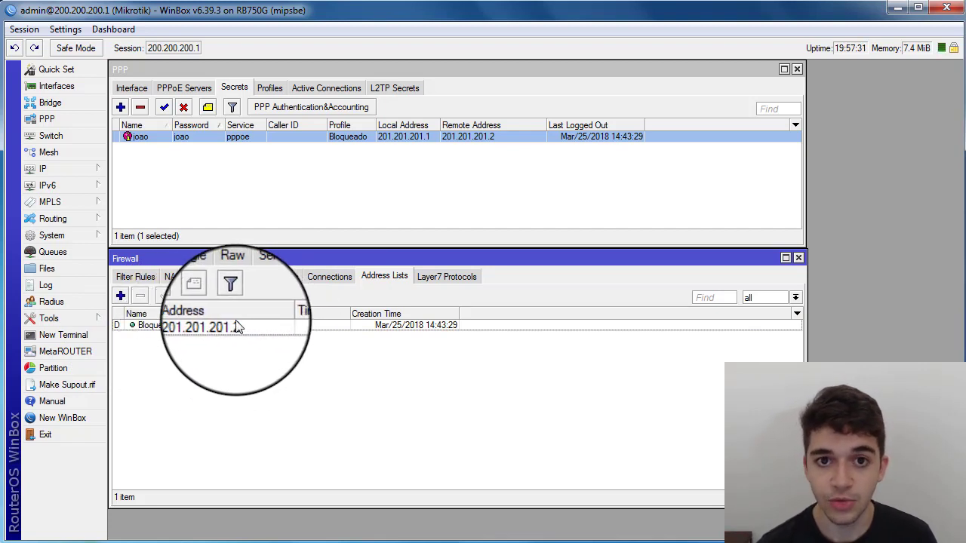
# Step: Open the "Redireciona Porta 80" rule in the firewall's NAT rules and review its chain and destination port
pyautogui.click(172, 279)
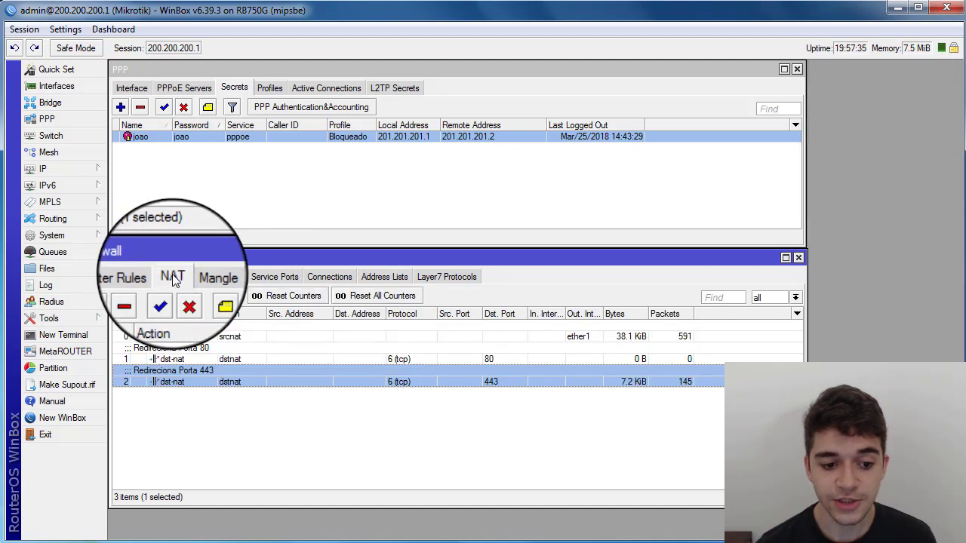
pyautogui.click(255, 356)
pyautogui.click(265, 382)
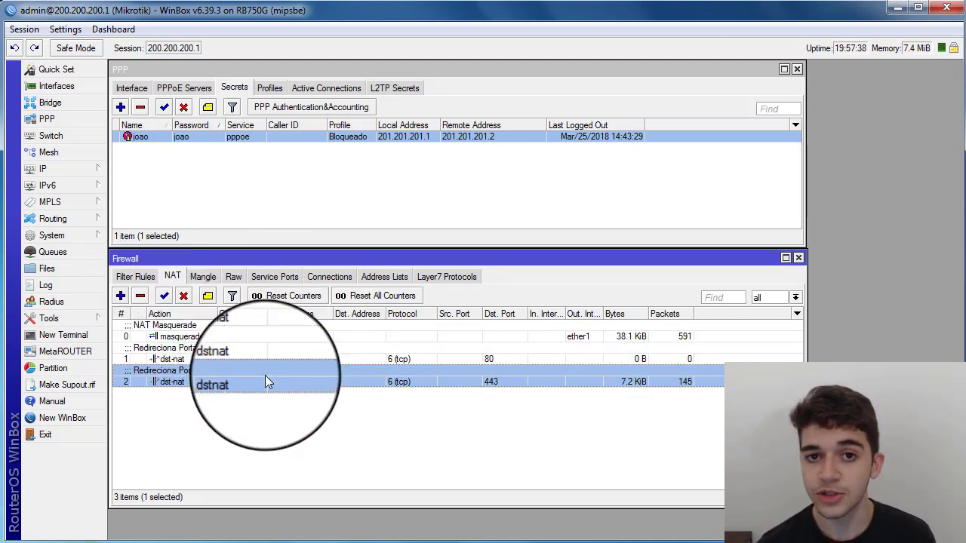
pyautogui.doubleClick(214, 350)
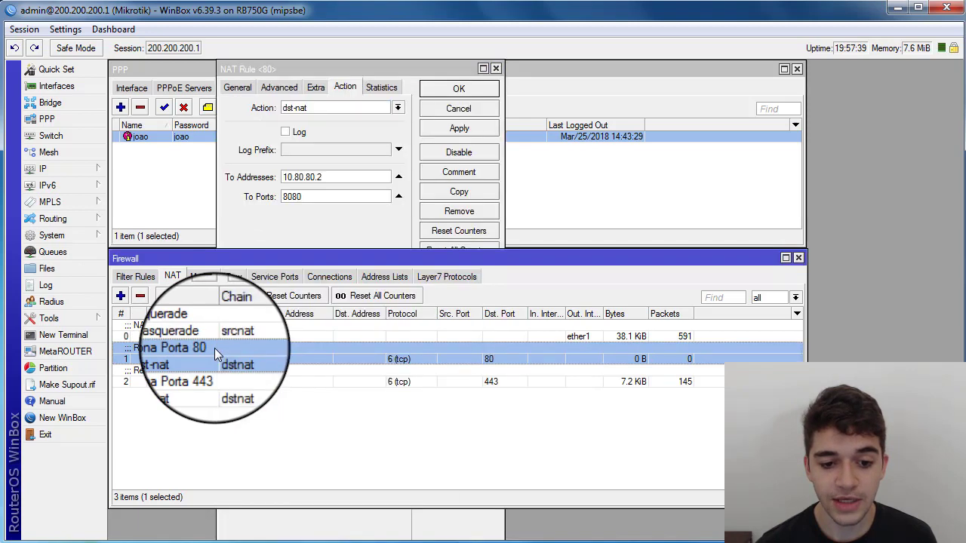
pyautogui.click(237, 87)
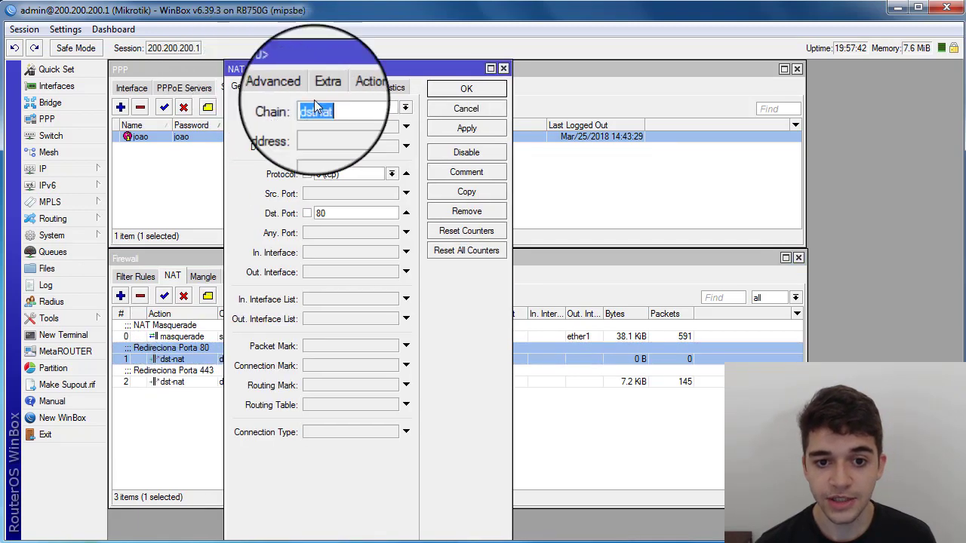
pyautogui.click(321, 108)
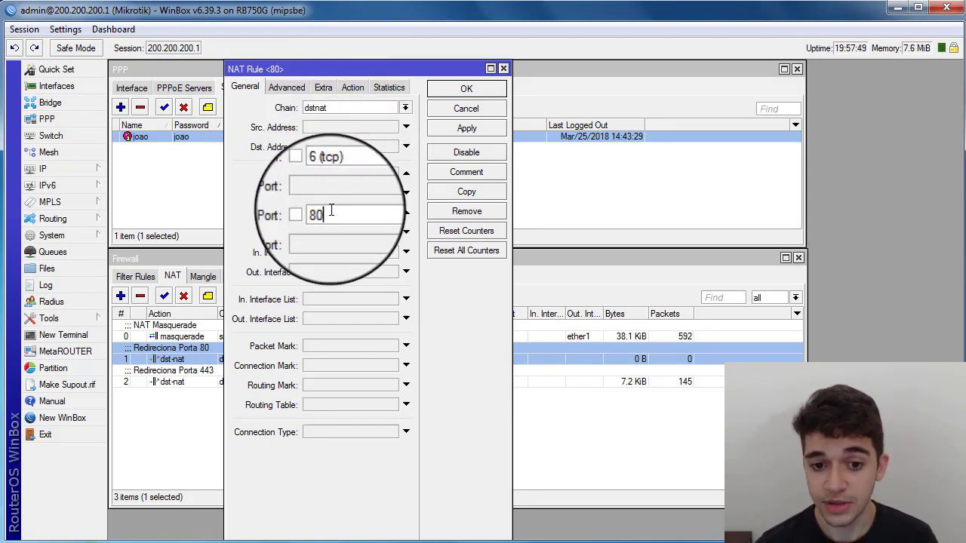
pyautogui.doubleClick(312, 232)
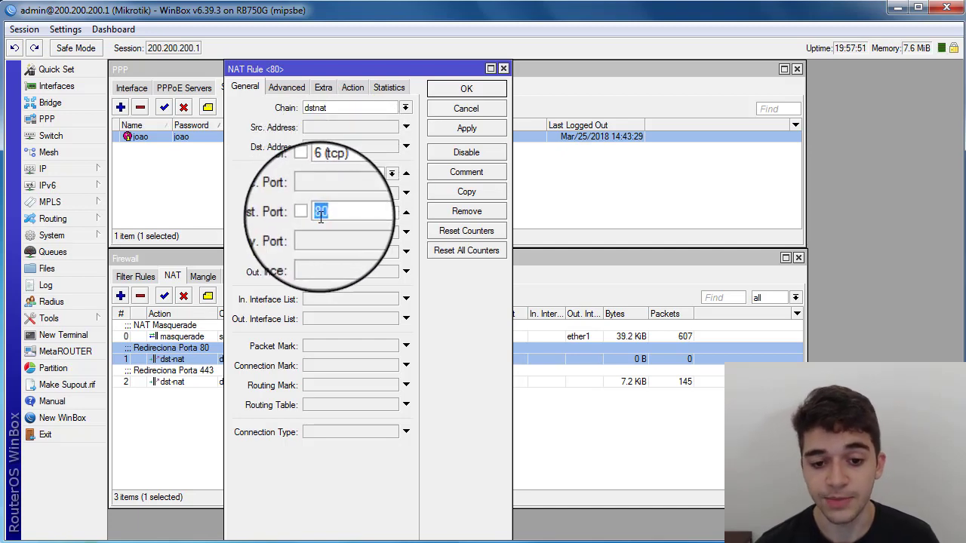
# Step: Review the port 80 rule's source address list and its redirect address and port, then close the rule
pyautogui.click(289, 89)
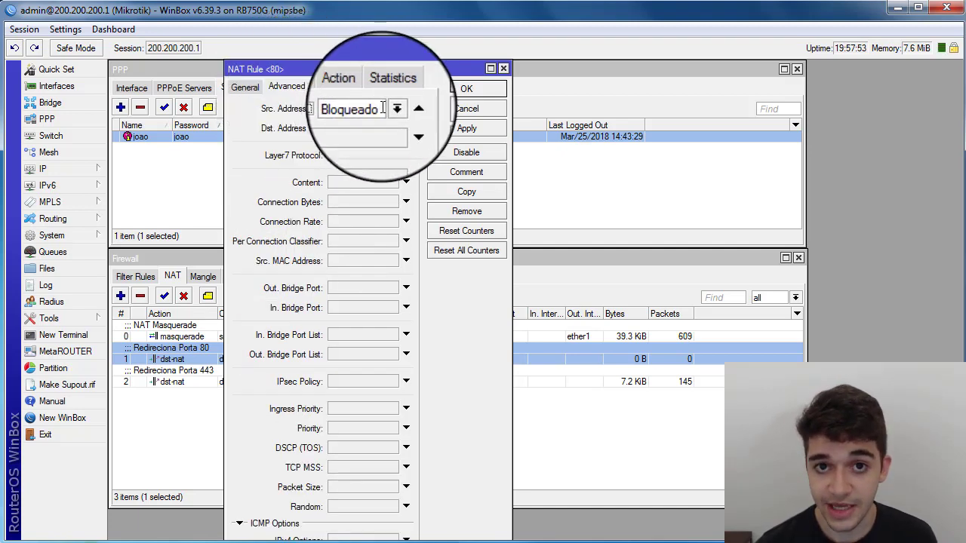
pyautogui.doubleClick(354, 108)
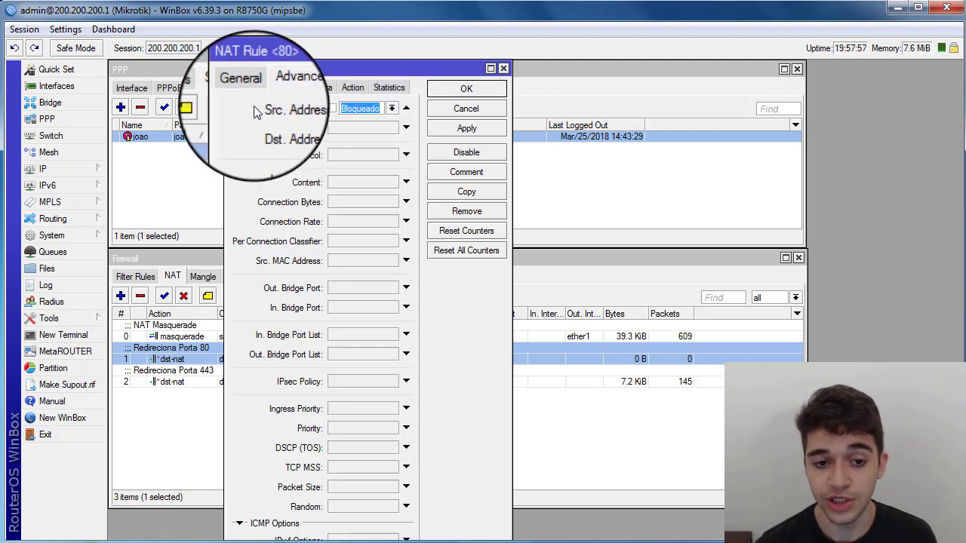
pyautogui.click(352, 88)
pyautogui.doubleClick(346, 175)
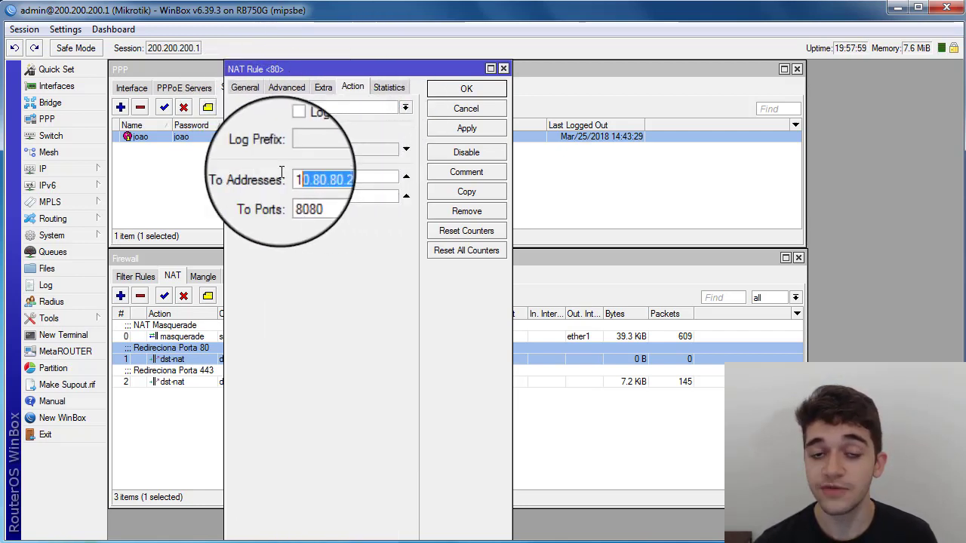
pyautogui.doubleClick(335, 196)
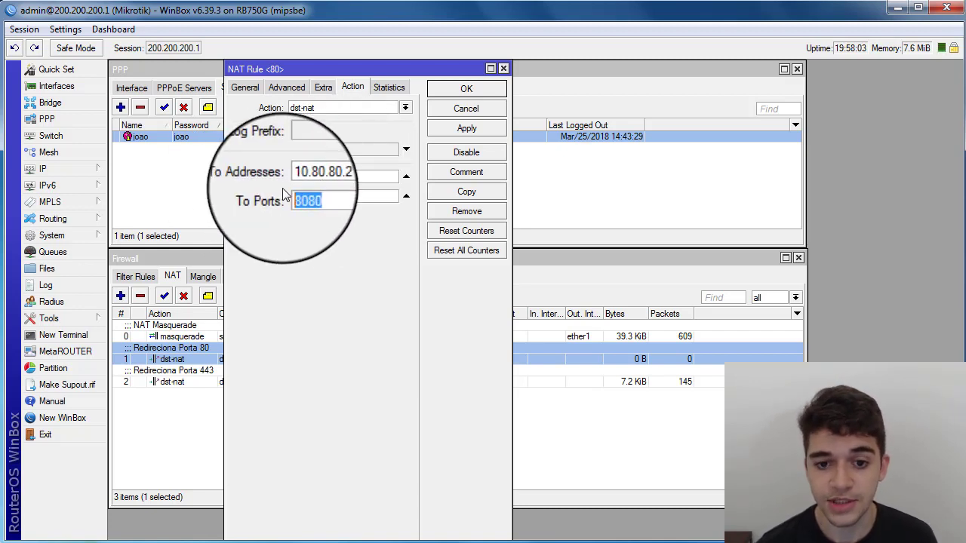
pyautogui.click(447, 88)
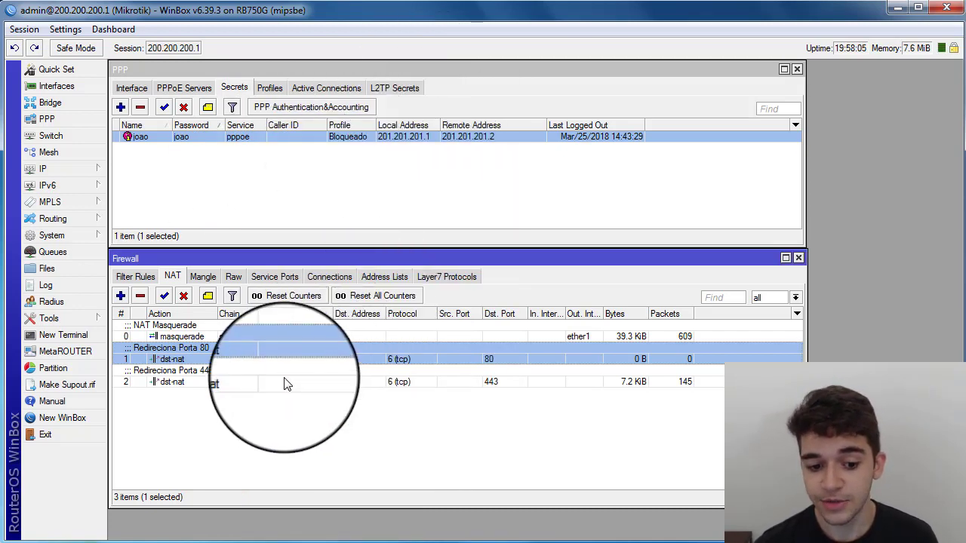
# Step: Review the matching criteria and redirect address and port of the "Redireciona Porta 443" NAT rule, then close it
pyautogui.click(236, 375)
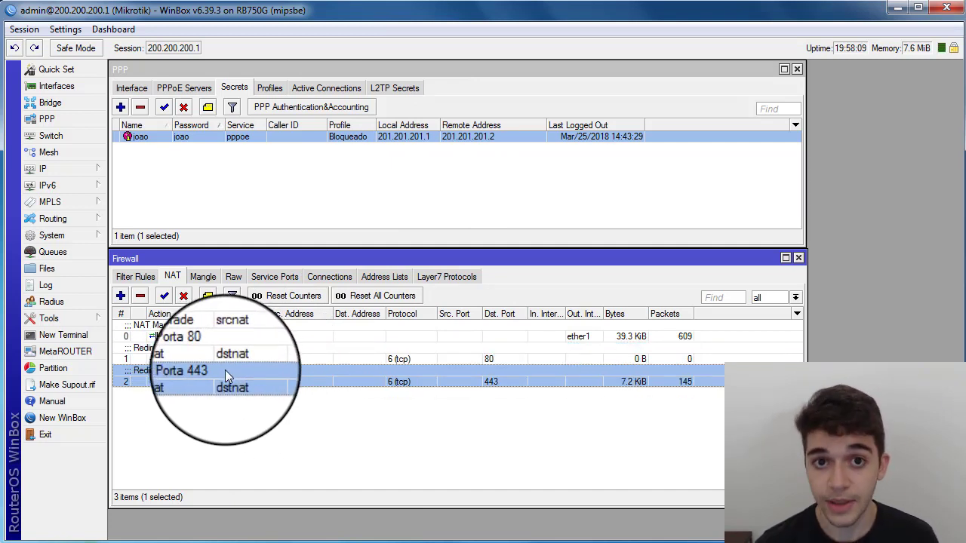
pyautogui.doubleClick(225, 370)
pyautogui.click(247, 97)
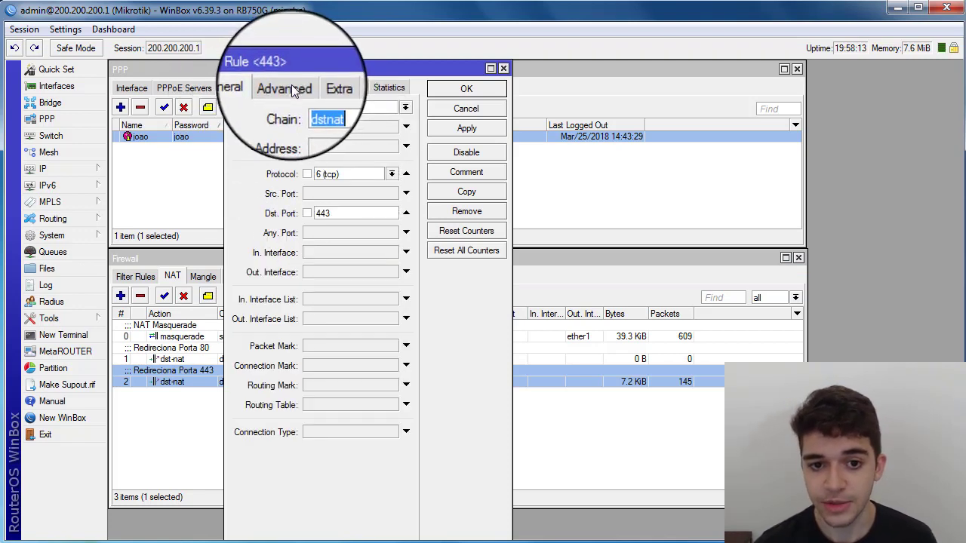
pyautogui.click(352, 87)
pyautogui.click(317, 176)
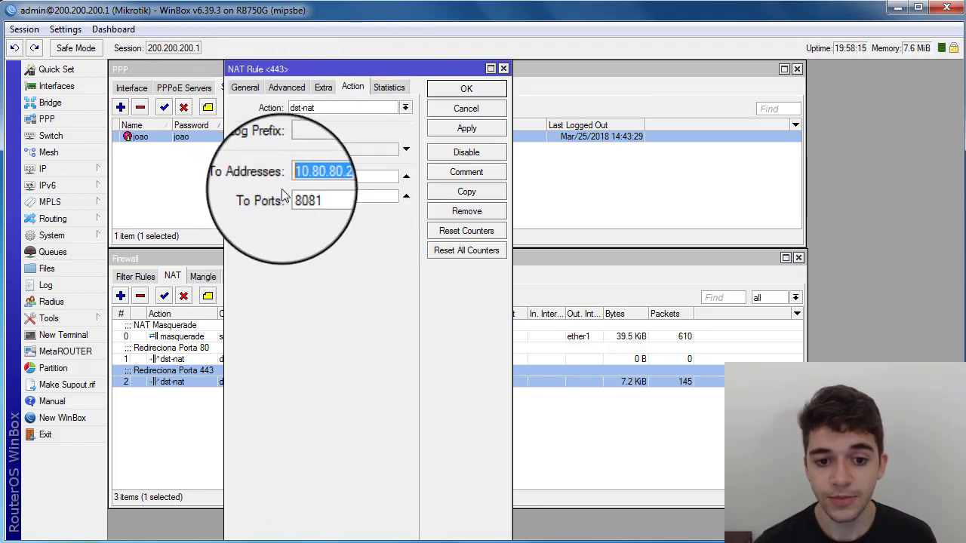
pyautogui.press('Tab')
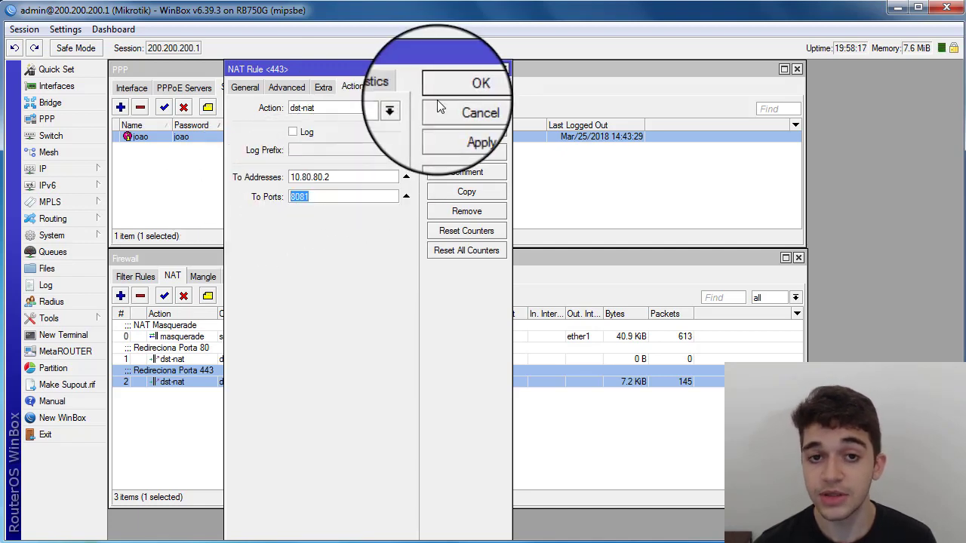
pyautogui.click(466, 89)
pyautogui.click(209, 404)
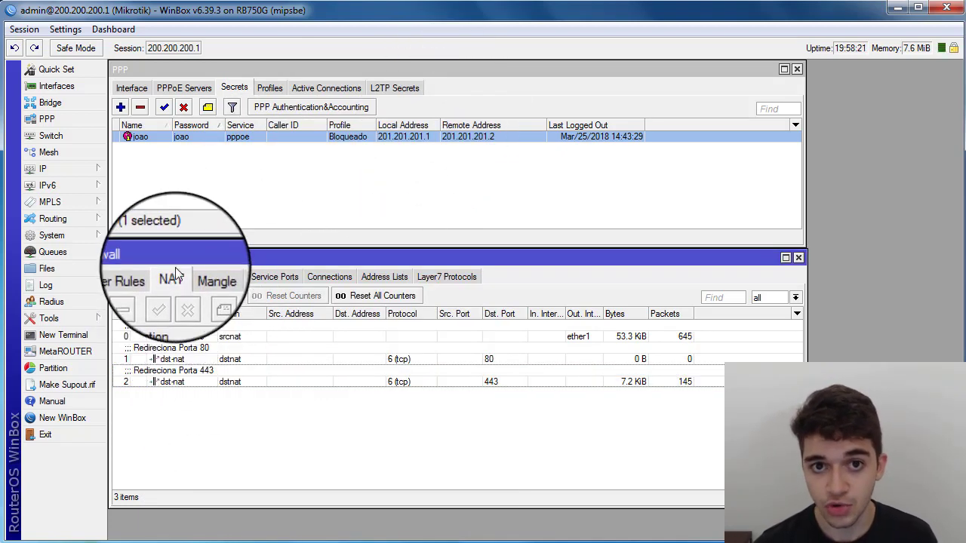
# Step: Compare the firewall's filter and NAT rule lists, and recheck the redirect action of the port 80 rule
pyautogui.click(133, 278)
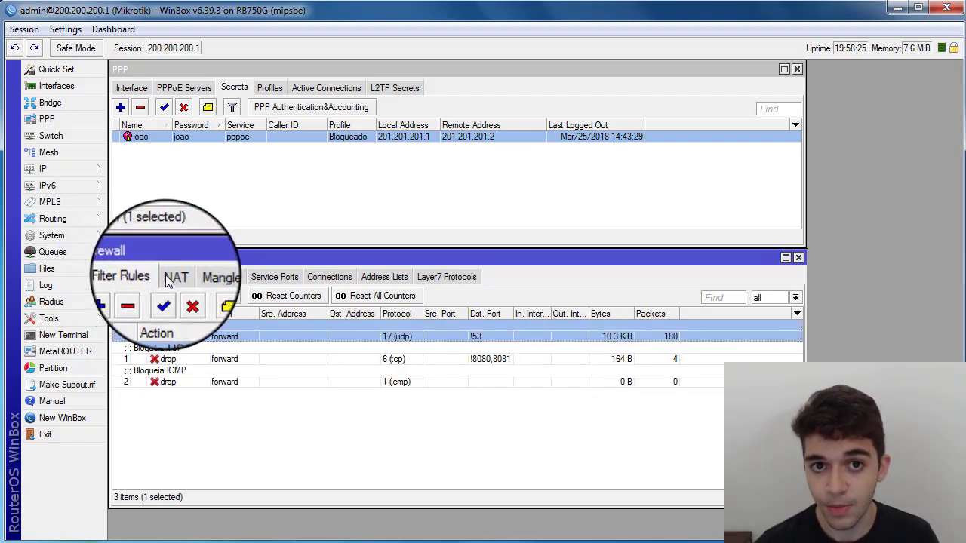
pyautogui.click(170, 281)
pyautogui.click(146, 277)
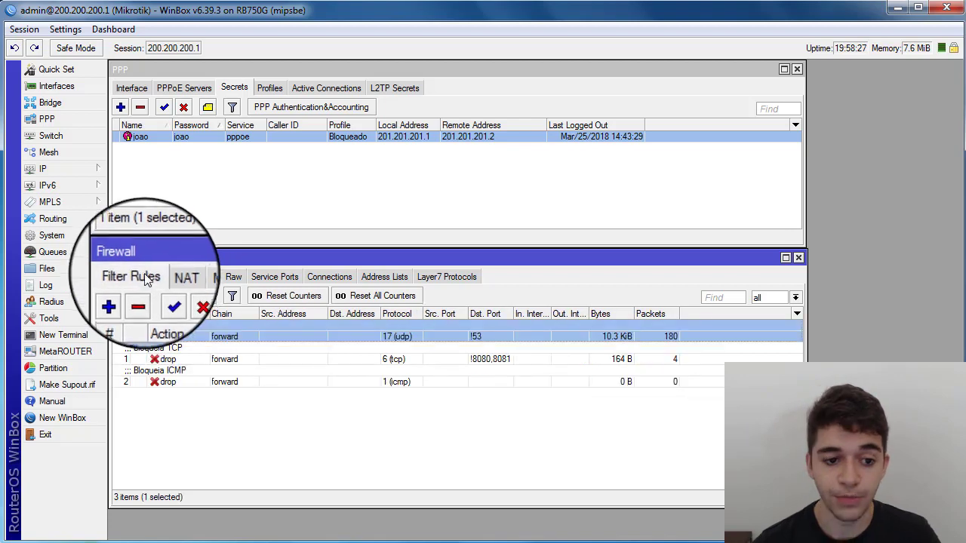
pyautogui.click(170, 281)
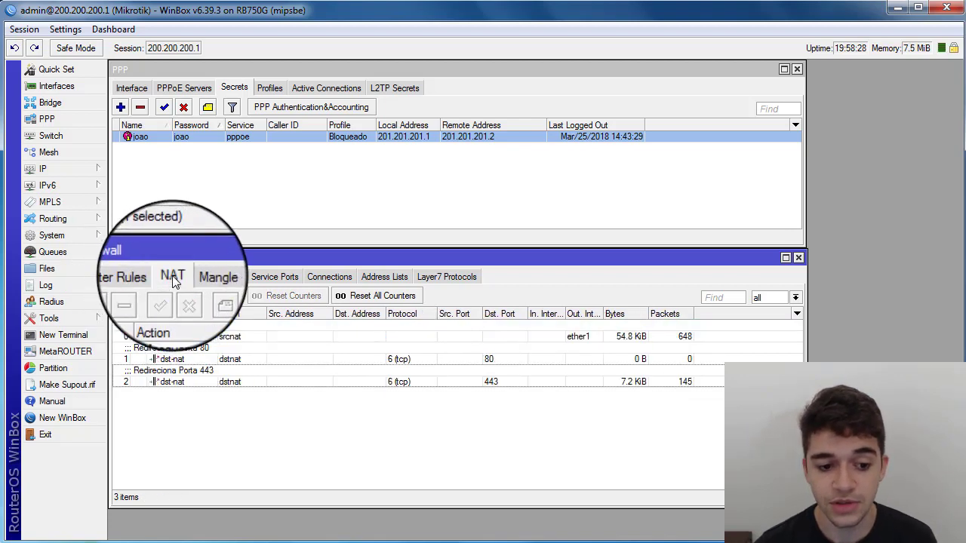
pyautogui.doubleClick(209, 360)
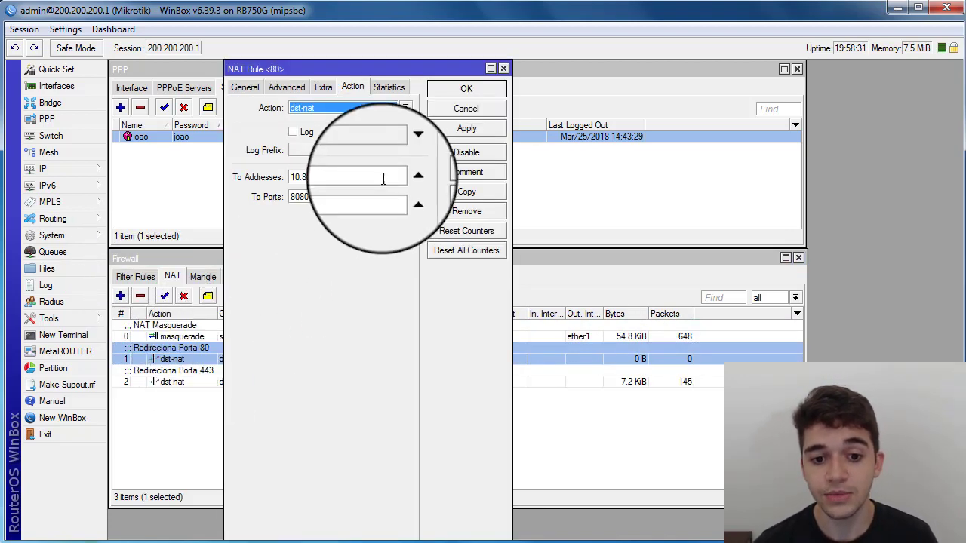
pyautogui.click(457, 88)
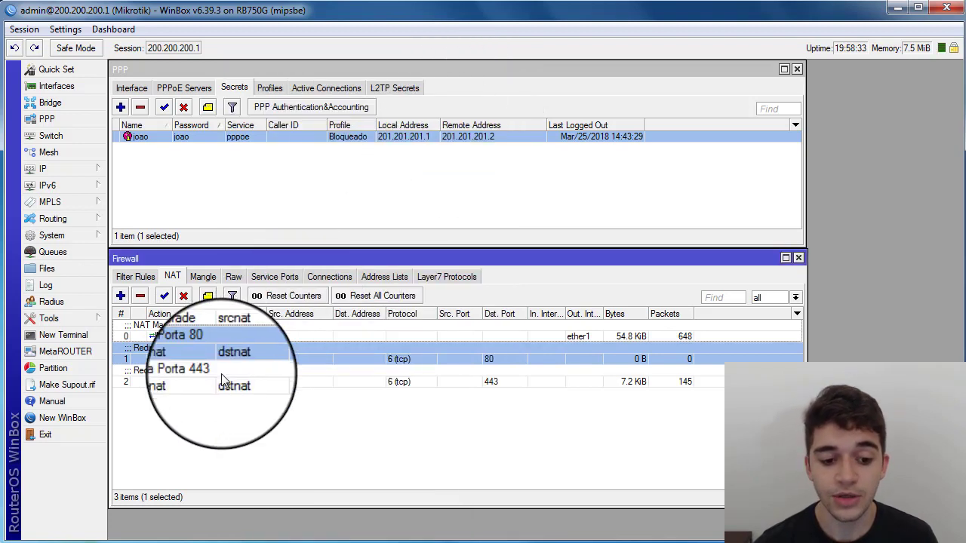
# Step: Review the chain, protocol, source address list and action of the "Bloqueia ICMP" filter rule, then close it
pyautogui.click(138, 277)
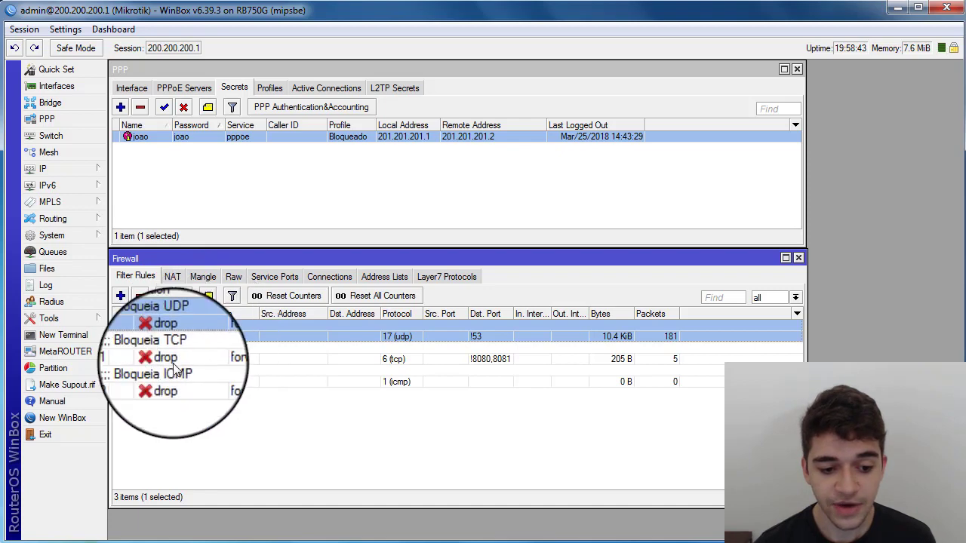
pyautogui.click(197, 373)
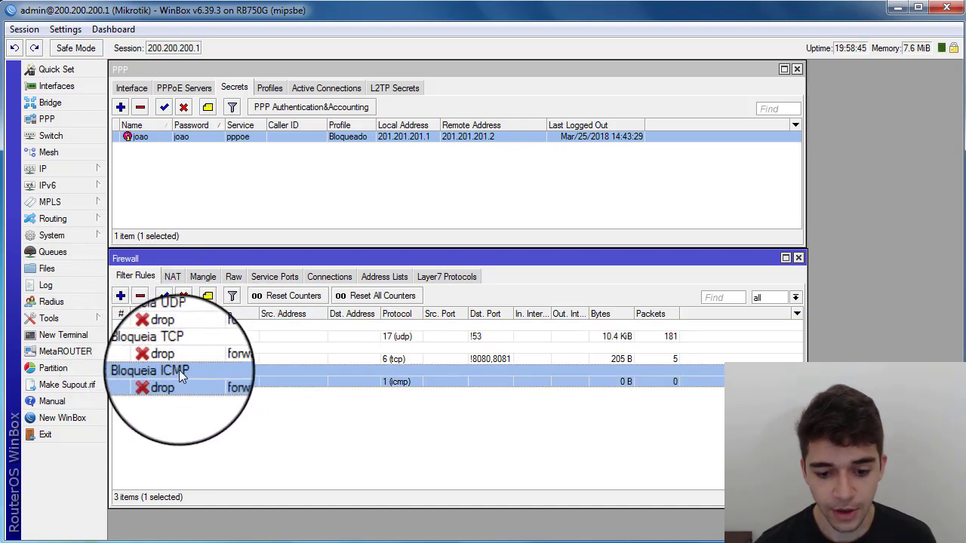
pyautogui.doubleClick(364, 378)
pyautogui.click(222, 90)
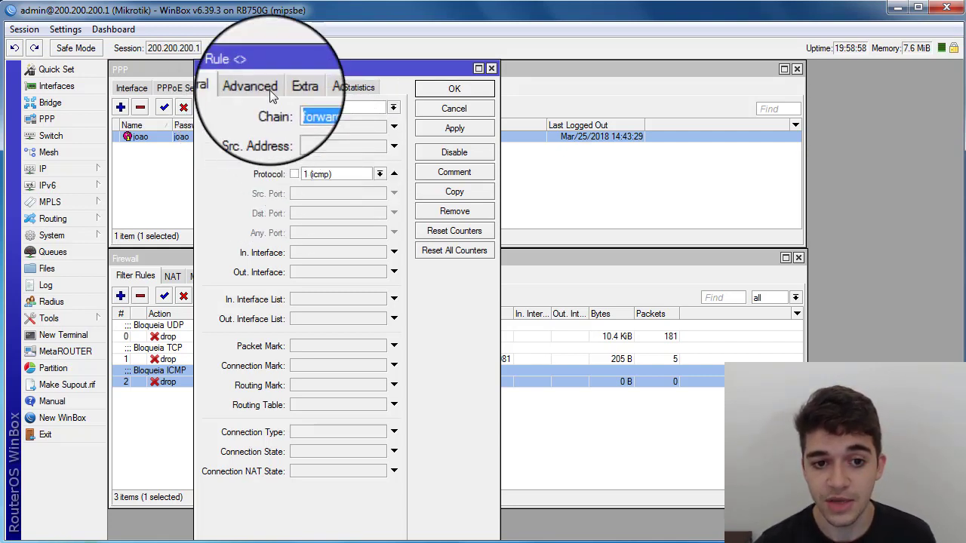
pyautogui.click(257, 86)
pyautogui.click(357, 109)
pyautogui.moveTo(357, 109); pyautogui.dragTo(303, 108)
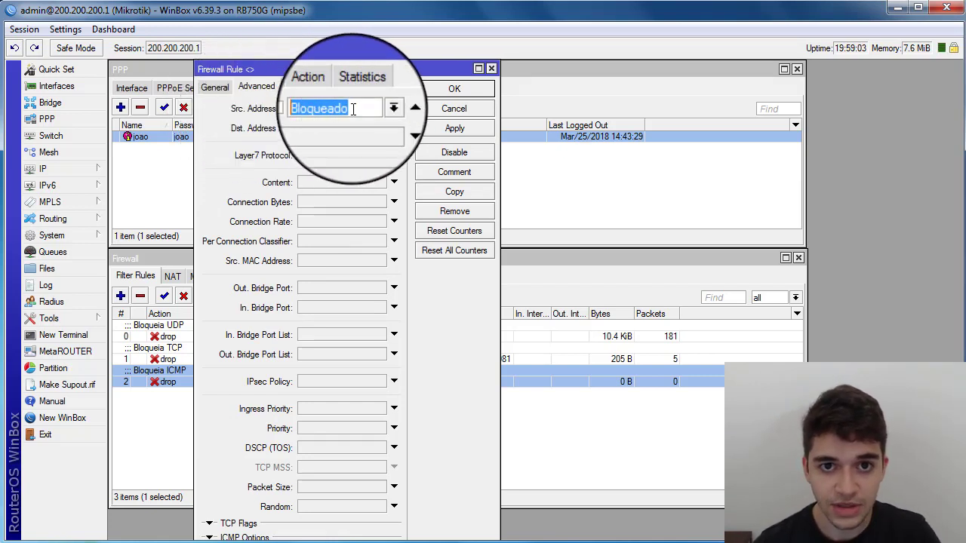
pyautogui.click(321, 86)
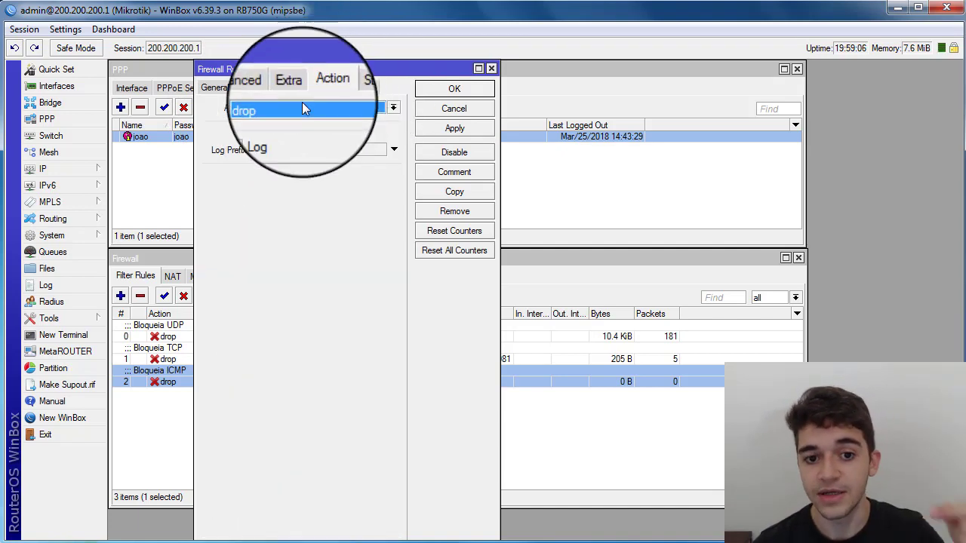
pyautogui.click(446, 91)
# Step: Review the action and the negated destination port of the "Bloqueia UDP" filter rule, then close it
pyautogui.click(281, 336)
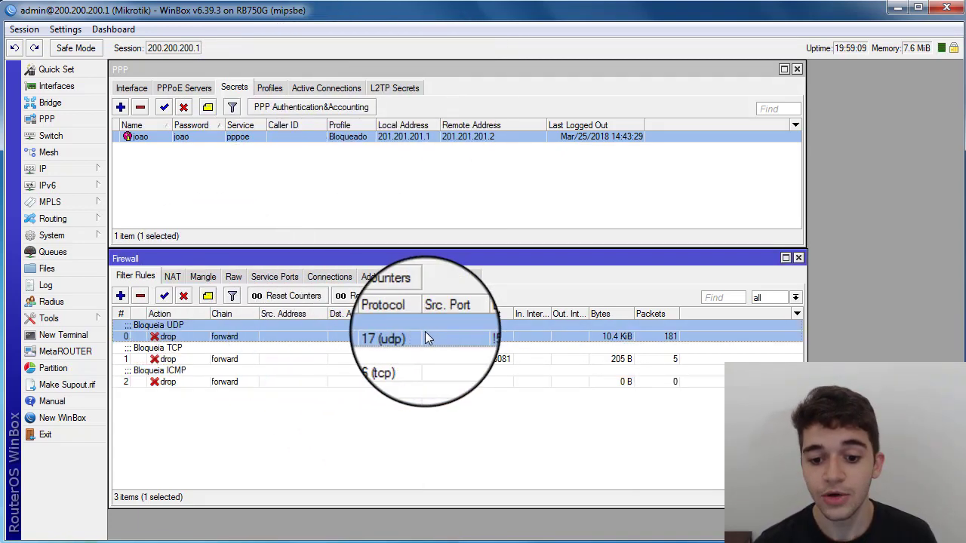
pyautogui.click(382, 354)
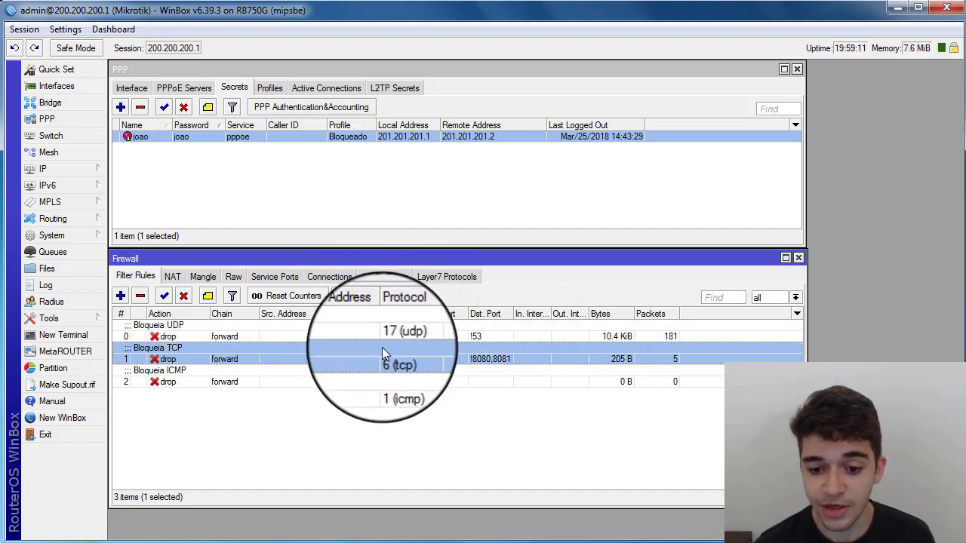
pyautogui.doubleClick(397, 332)
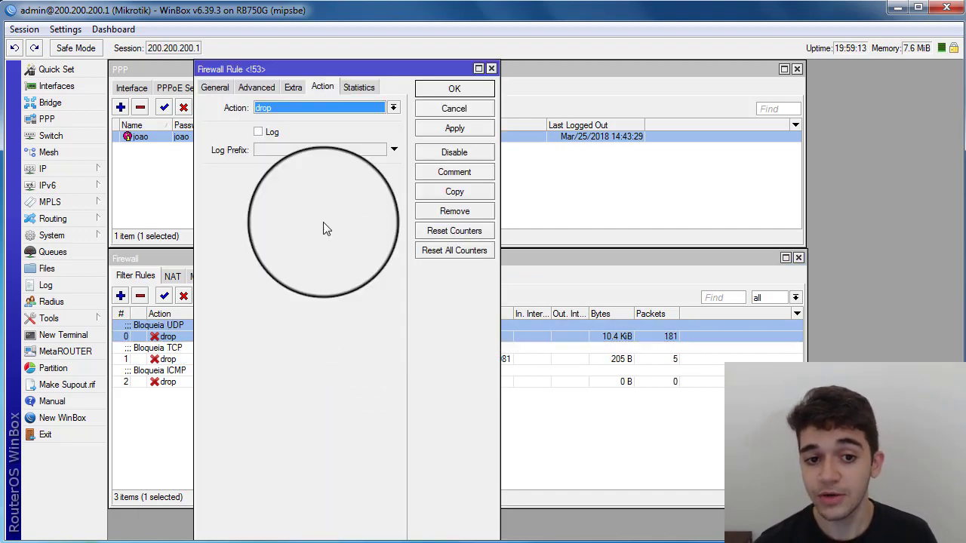
pyautogui.click(213, 88)
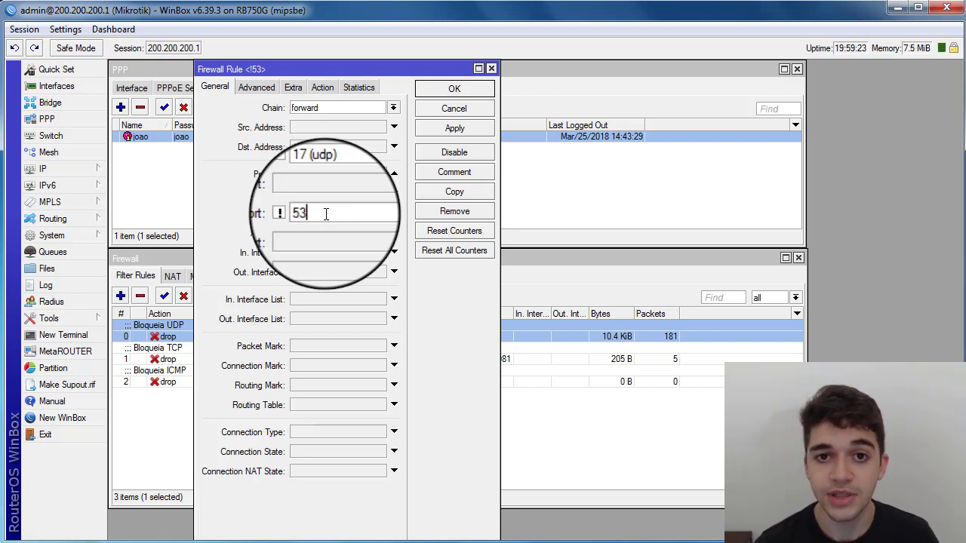
pyautogui.moveTo(358, 213); pyautogui.dragTo(298, 216)
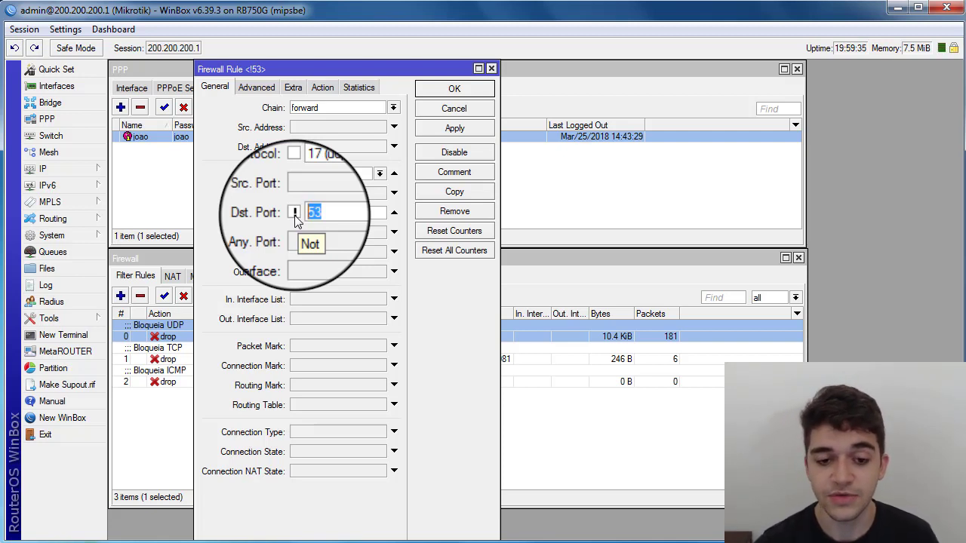
pyautogui.click(454, 89)
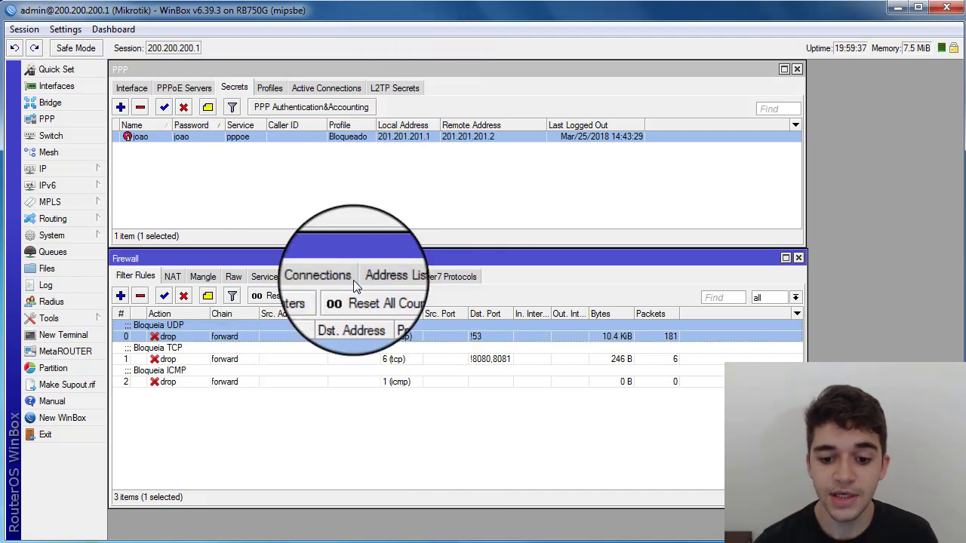
# Step: Review the negated destination ports, advanced criteria and action of the "Bloqueia TCP" filter rule, then close it
pyautogui.doubleClick(398, 362)
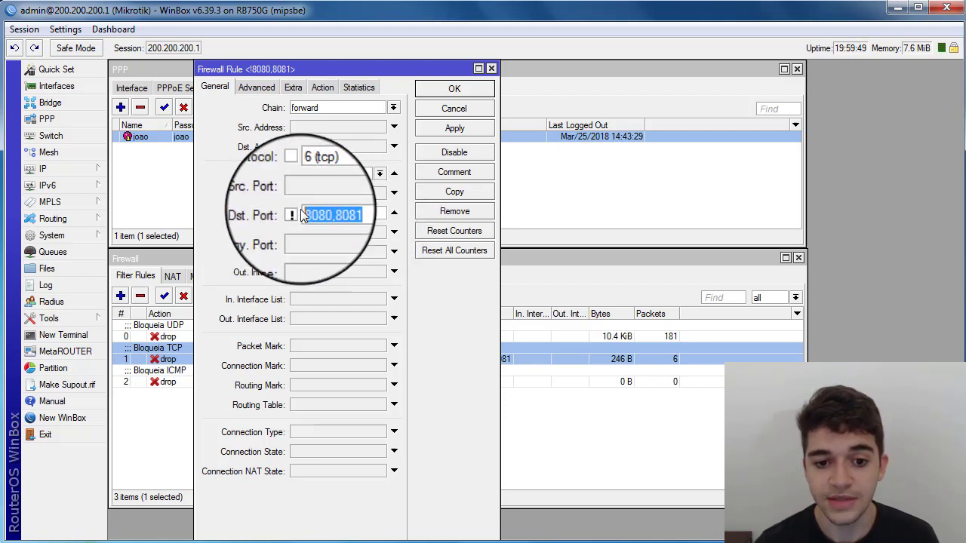
pyautogui.click(257, 88)
pyautogui.click(327, 89)
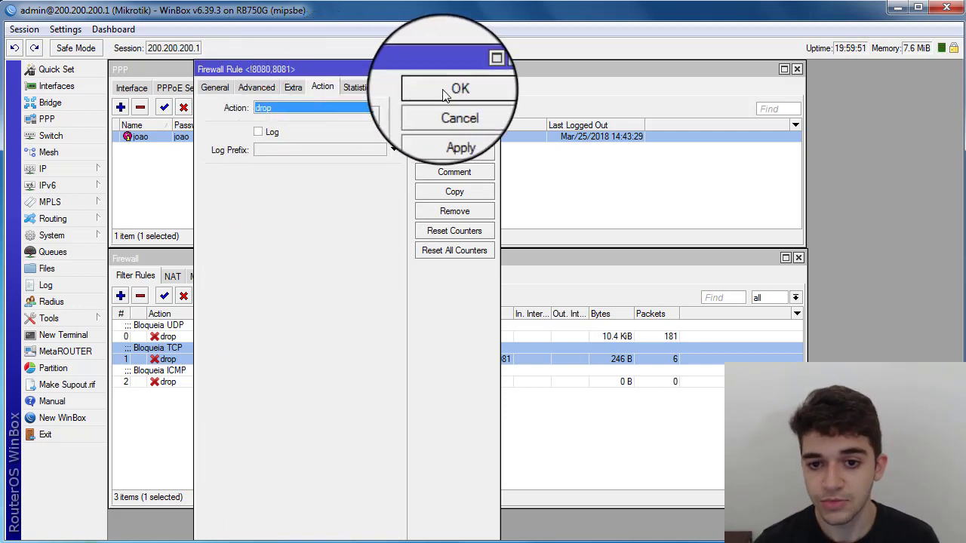
pyautogui.click(450, 89)
# Step: Look over the finished NAT redirect rules and filter drop rules once more, ending on the filter rules with the Action column slightly widened
pyautogui.click(172, 276)
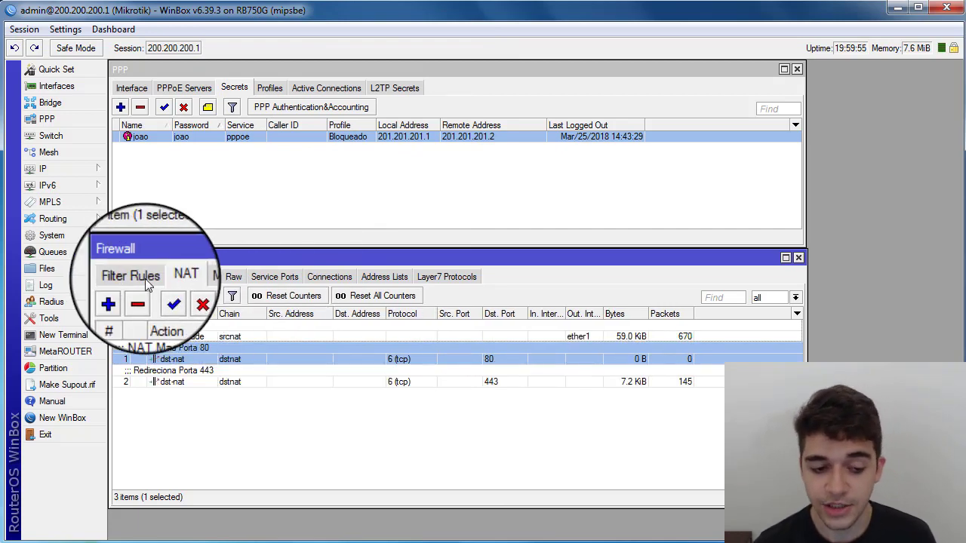
pyautogui.click(134, 278)
pyautogui.click(172, 276)
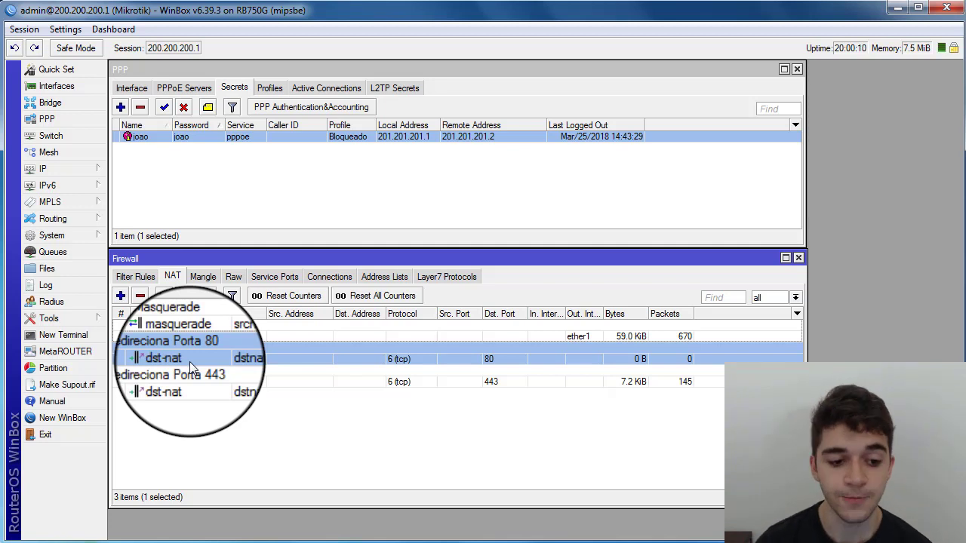
pyautogui.click(153, 277)
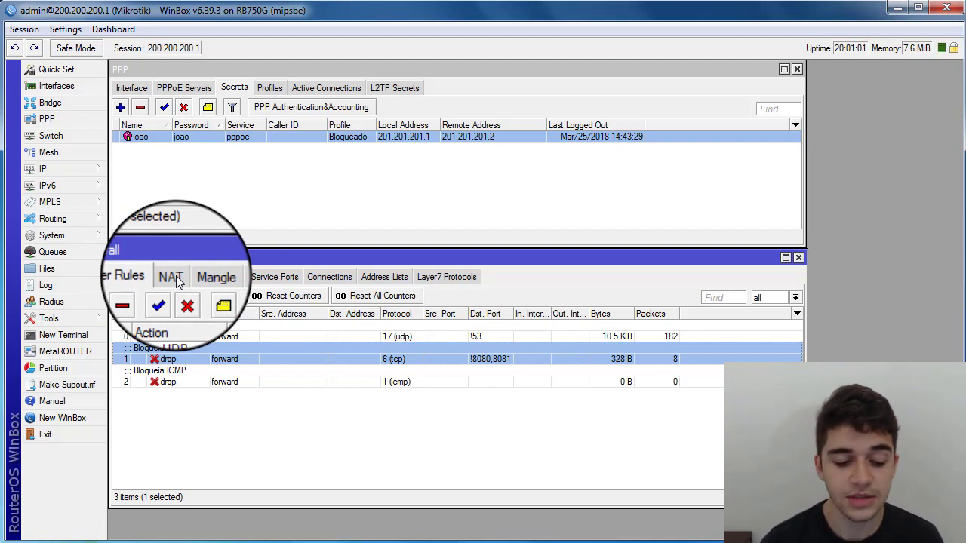
pyautogui.click(173, 277)
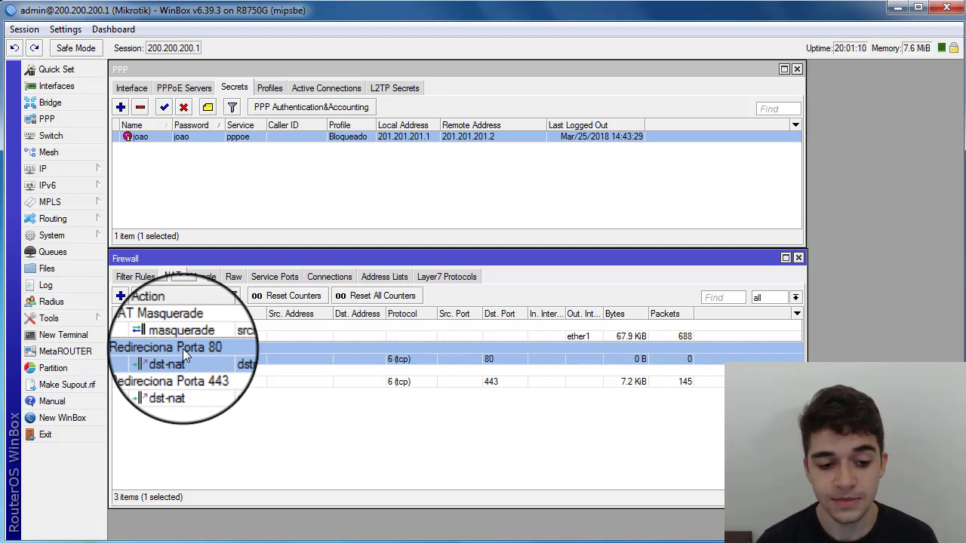
pyautogui.click(139, 277)
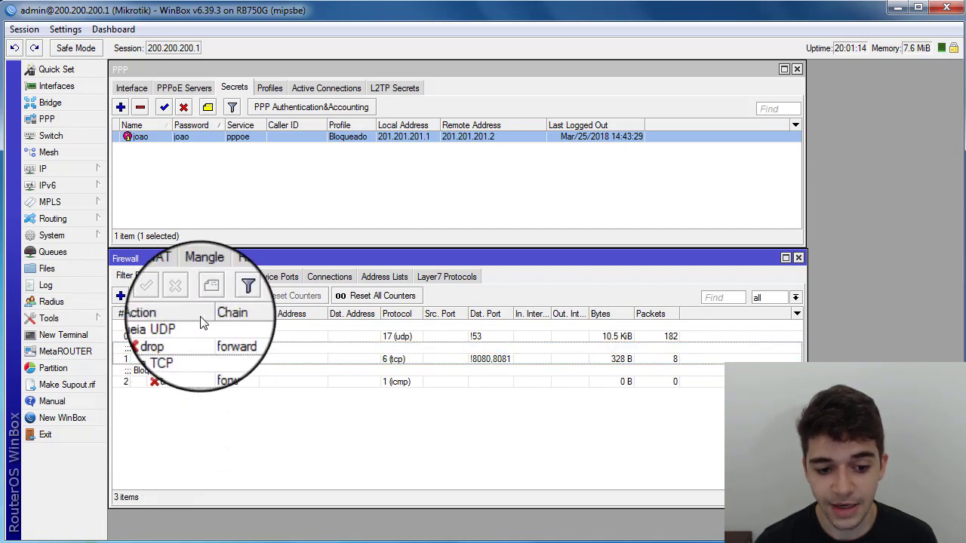
pyautogui.moveTo(211, 309); pyautogui.dragTo(216, 308)
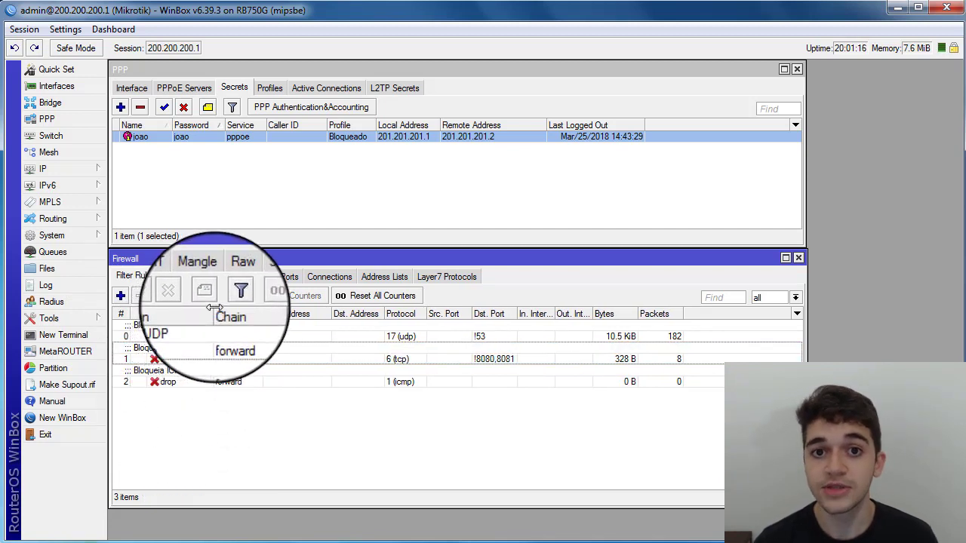